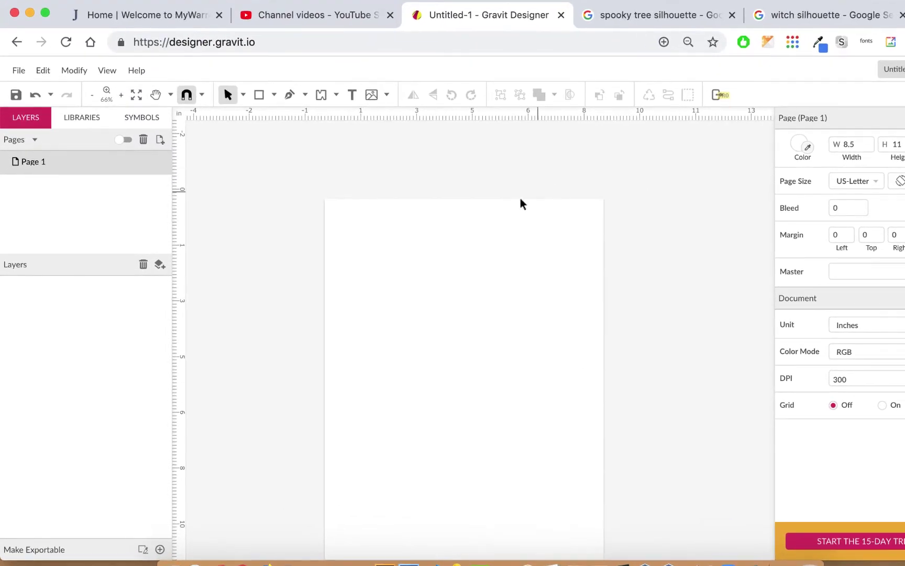
Draw a rectangle covering the whole page, top edge aligned with the page top.
click(273, 95)
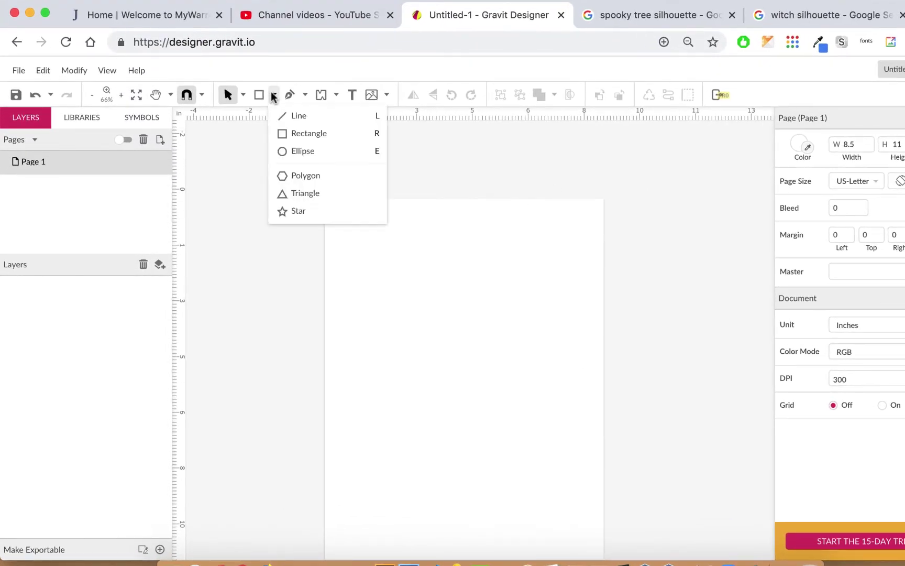
click(299, 133)
scroll(410, 230, down, 1)
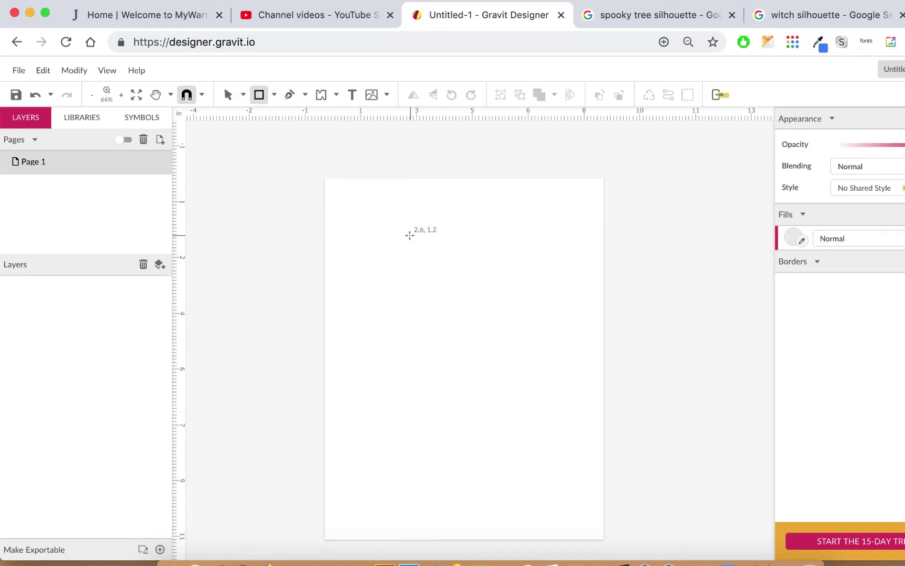
mouse_move(325, 182)
mouse_down()
mouse_move(471, 424)
mouse_move(604, 538)
mouse_up()
drag(464, 181, 464, 176)
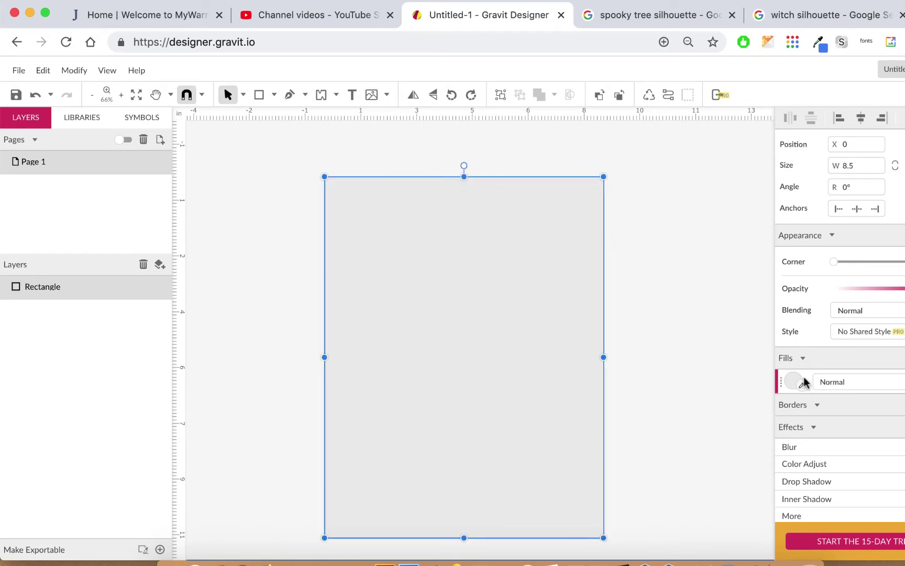
Fill the rectangle pale green #A7F9A7.
click(794, 381)
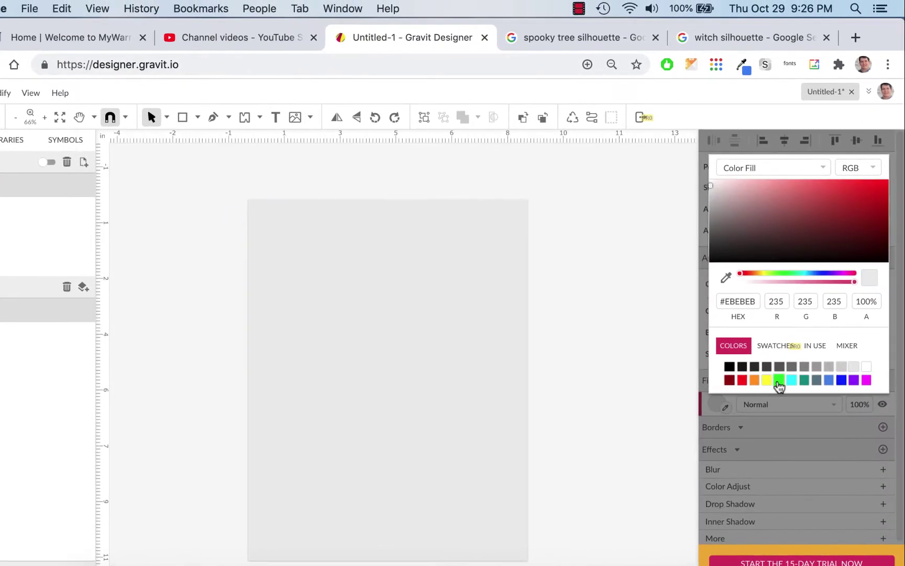
click(779, 380)
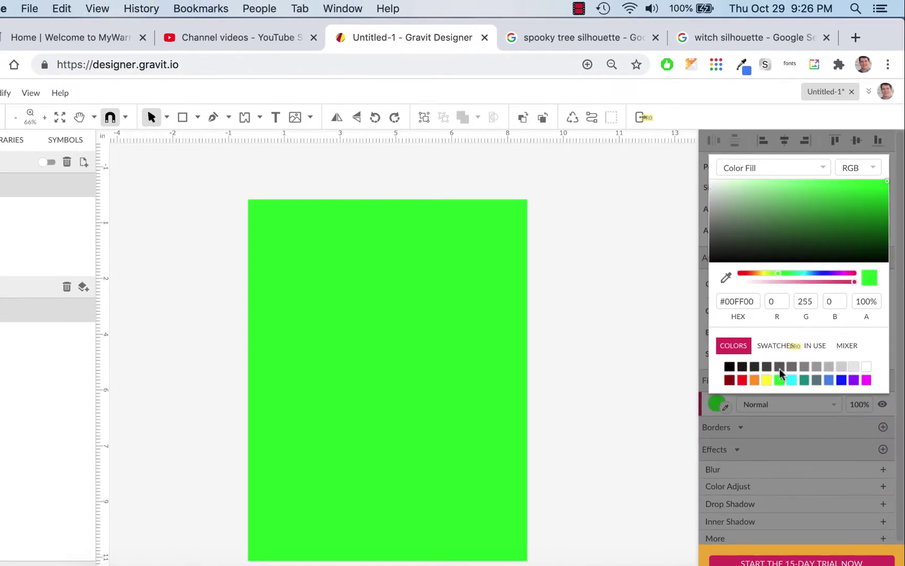
click(754, 194)
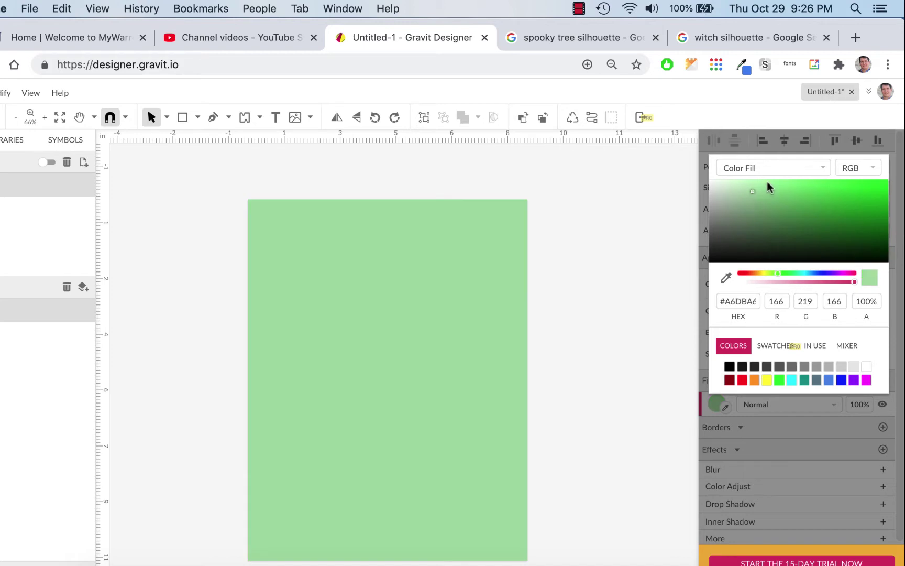
click(767, 183)
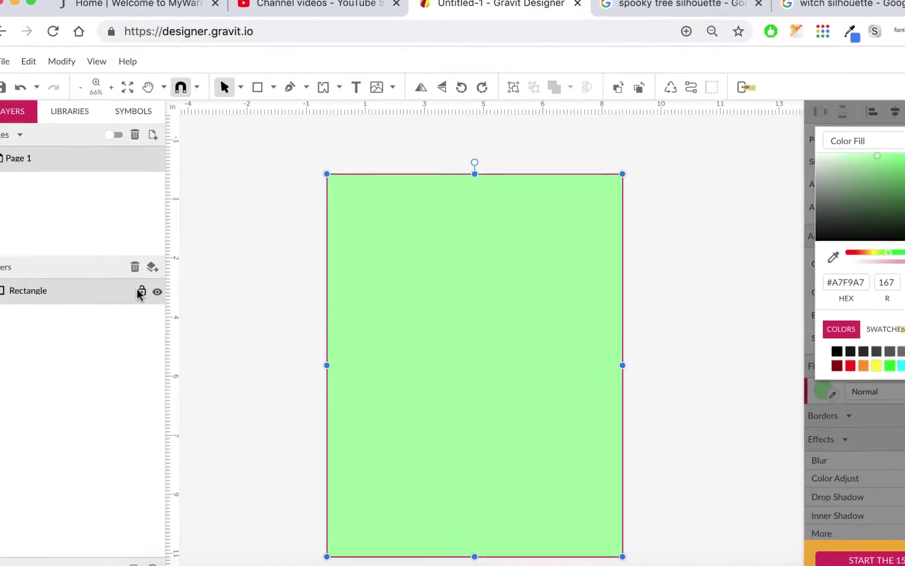
Lock the green background rectangle and return to the spooky tree image search.
click(74, 309)
click(347, 186)
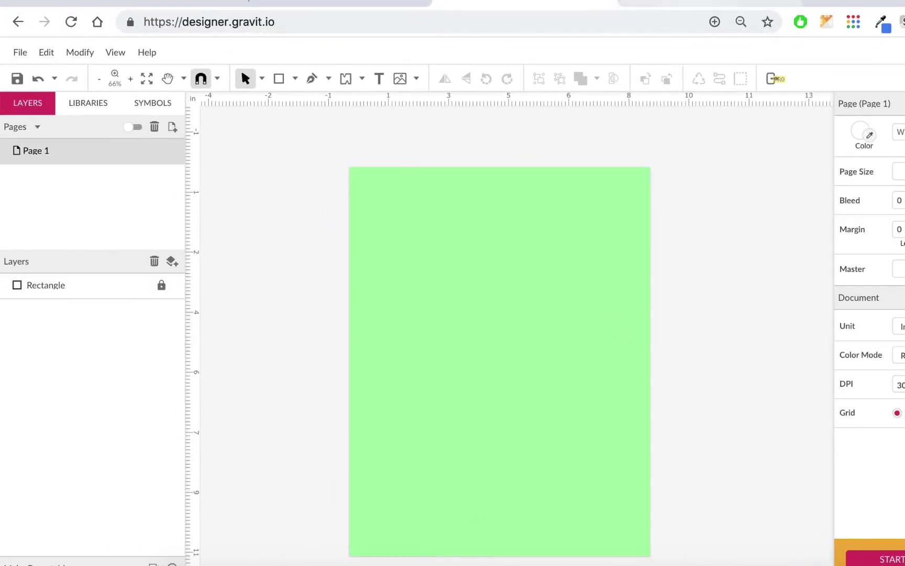
click(707, 3)
Preview the Design #97584 spooky tree silhouette and save the image to the computer.
click(592, 267)
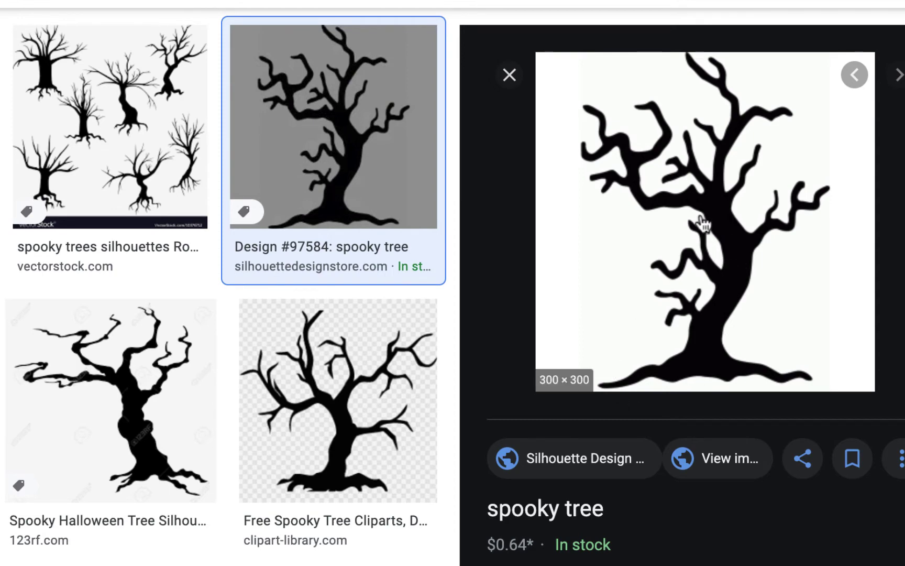
right_click(729, 206)
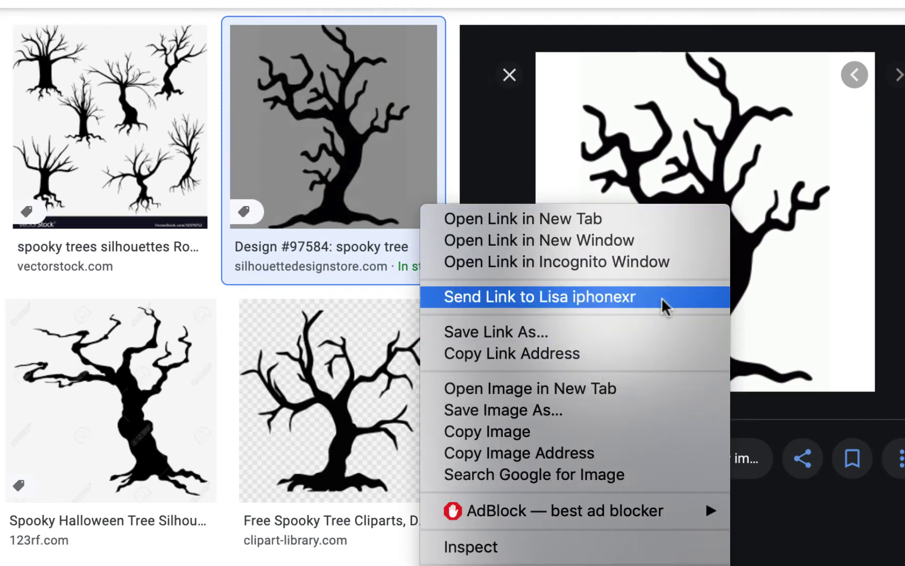
click(599, 424)
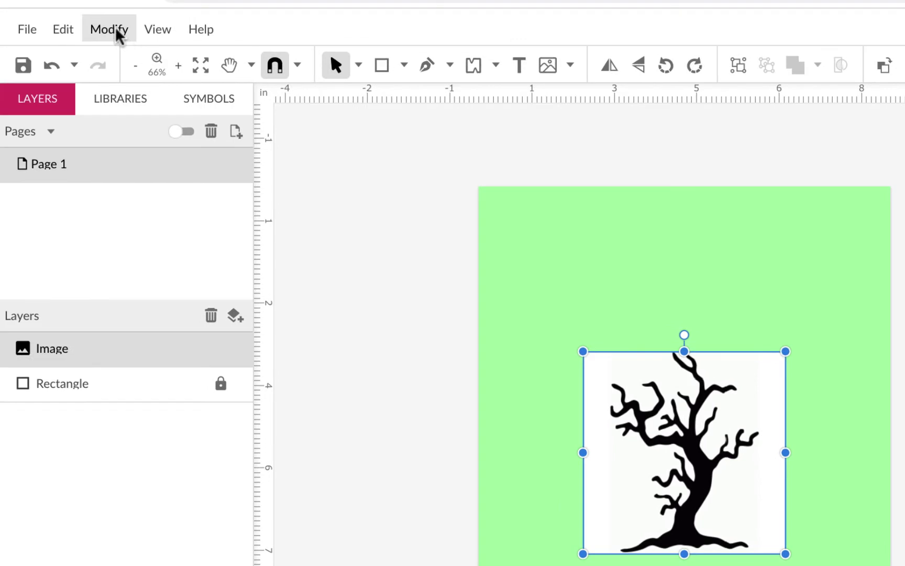
Trace the imported tree image into vector paths with Modify > Path > Vectorize Image.
click(115, 32)
mouse_move(194, 408)
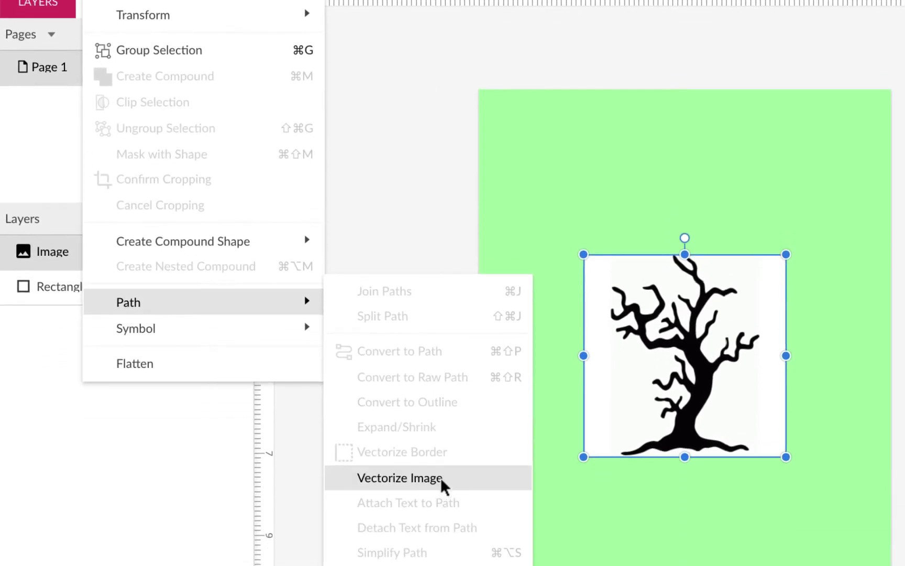
click(441, 477)
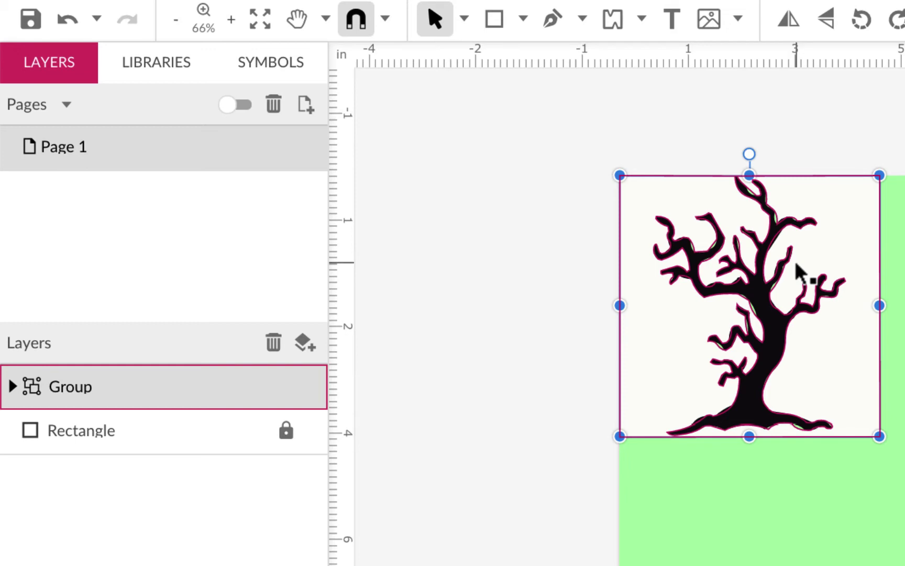
Expand the traced group and toggle the black and snow paths' visibility to compare them.
scroll(795, 260, up, 4)
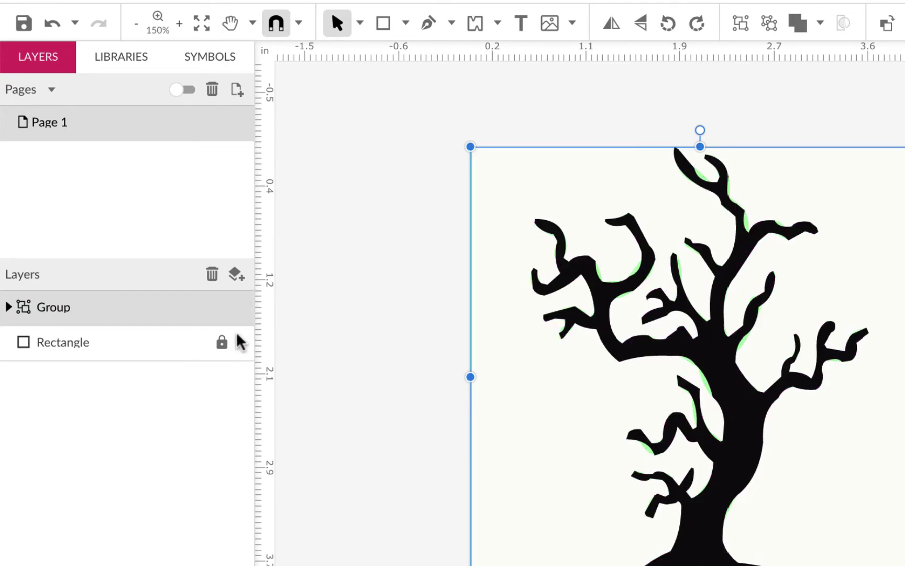
click(8, 307)
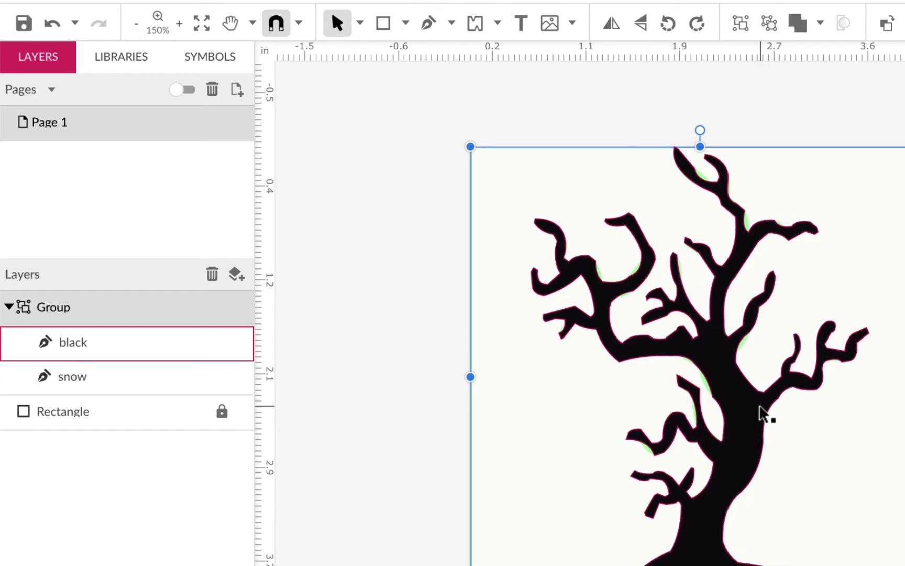
click(243, 343)
click(243, 344)
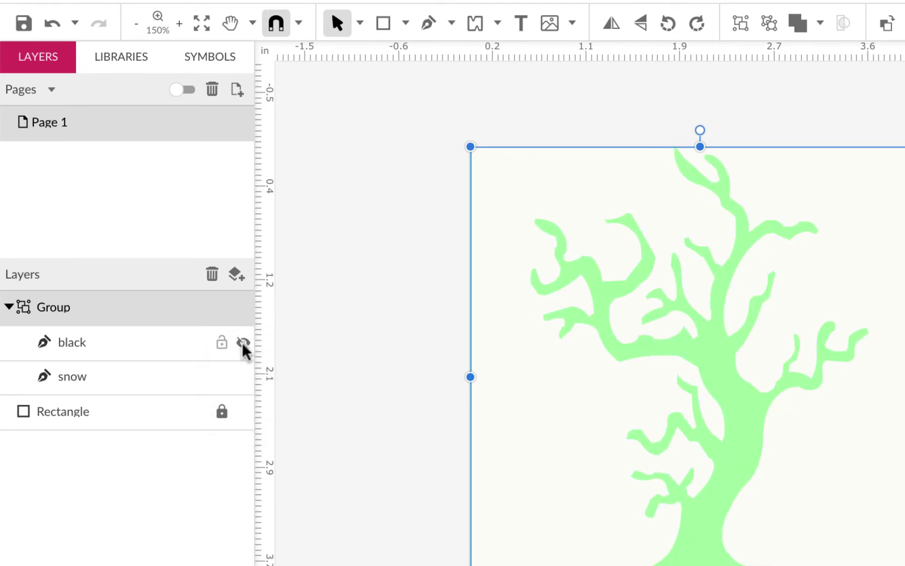
click(243, 343)
click(243, 343)
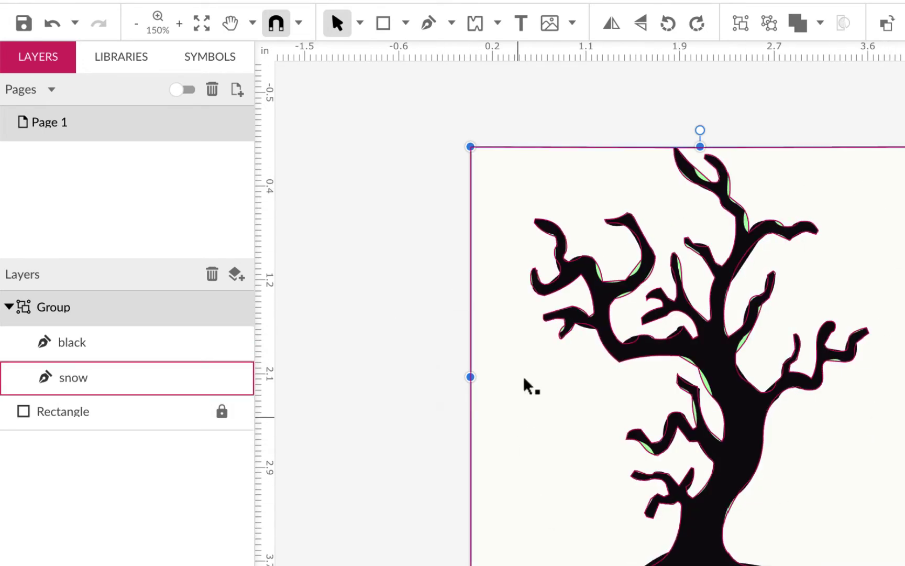
click(243, 377)
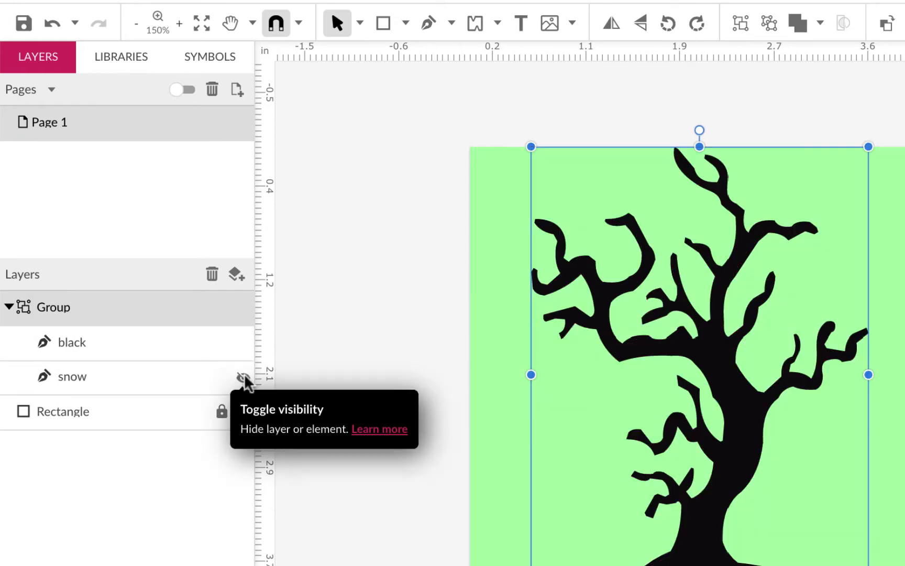
click(244, 377)
click(243, 377)
Delete the snow background path, keeping only the black tree path selected.
click(177, 383)
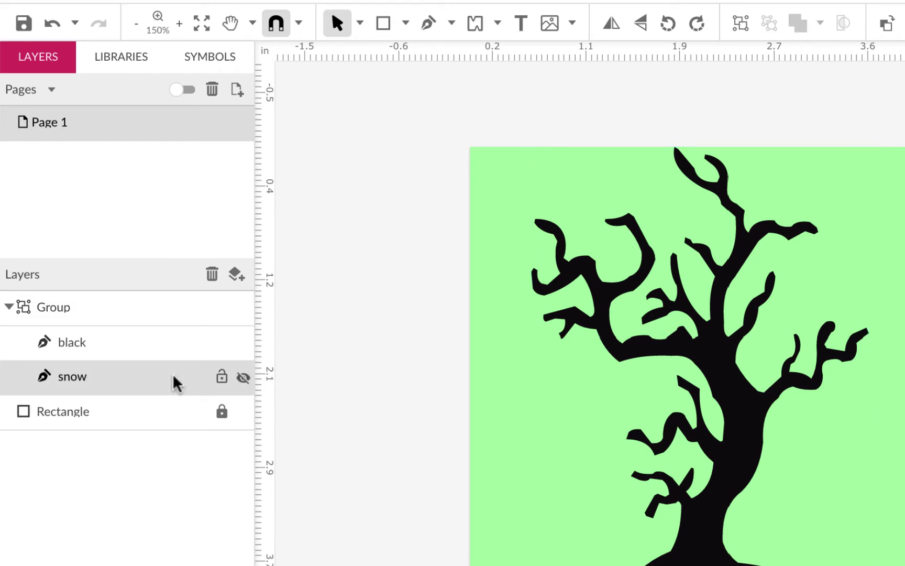
click(244, 377)
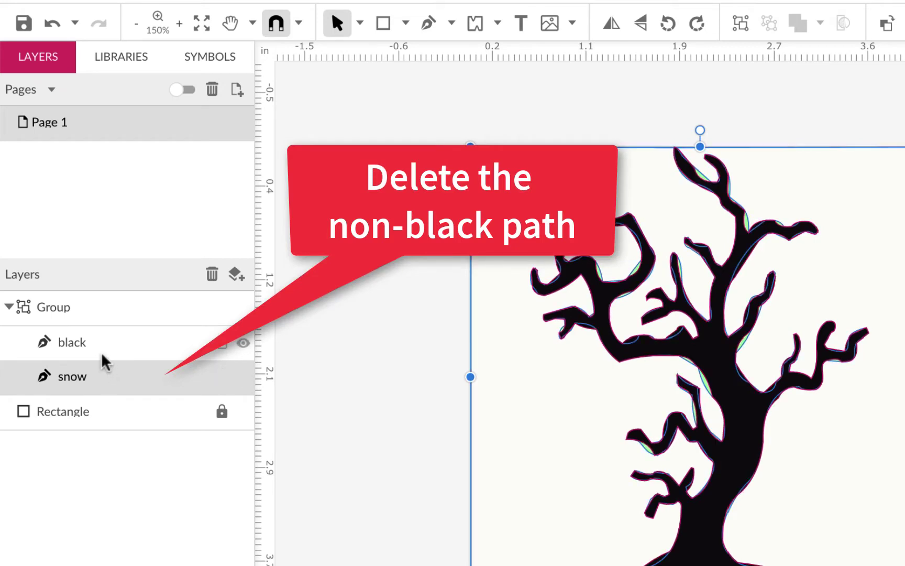
click(214, 275)
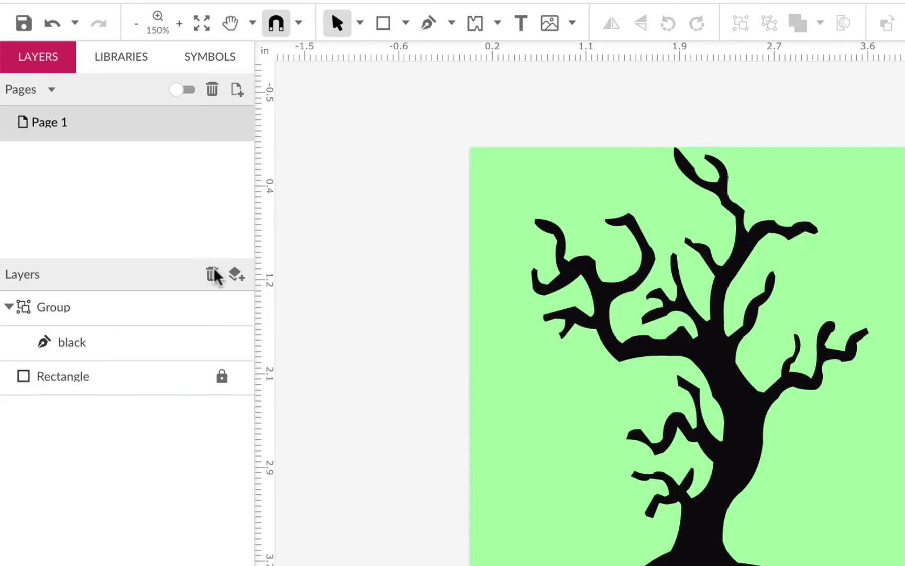
click(721, 354)
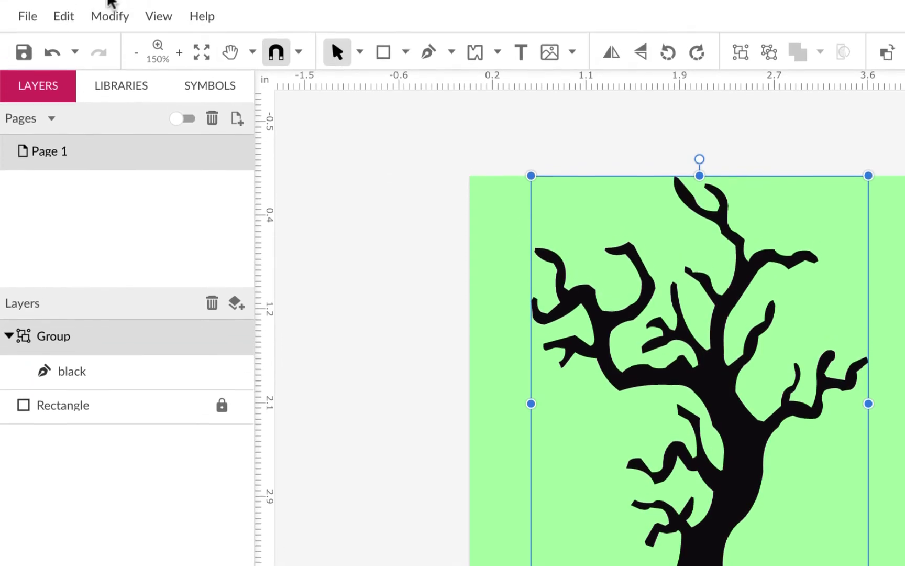
click(160, 40)
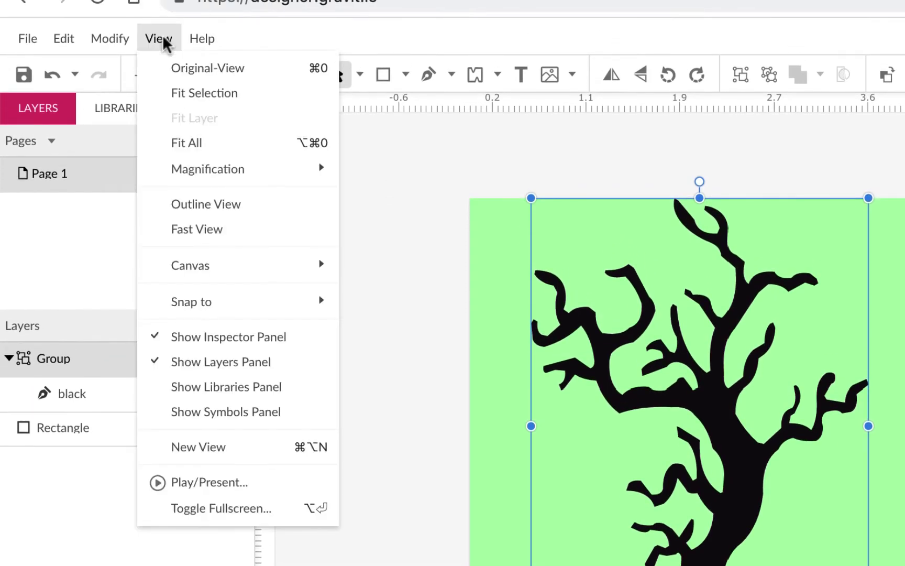
click(207, 205)
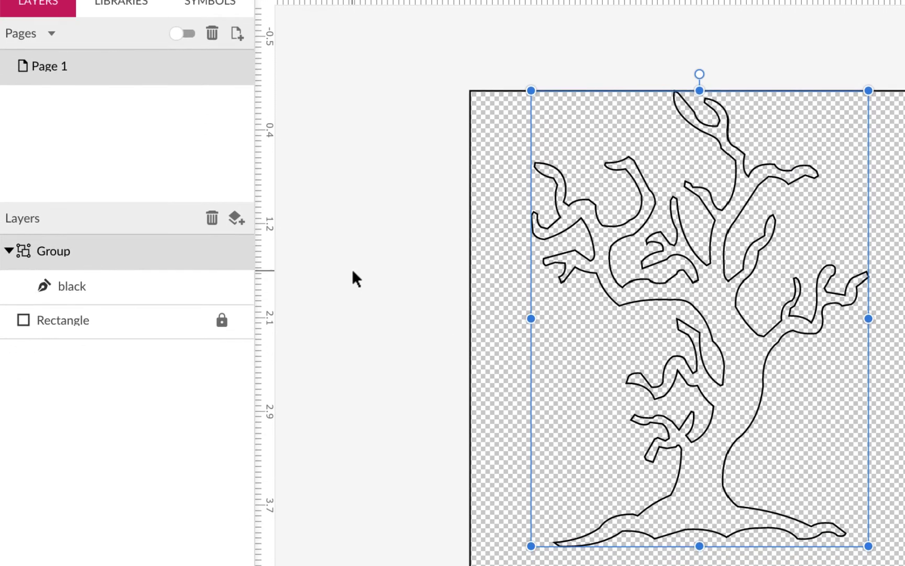
click(364, 258)
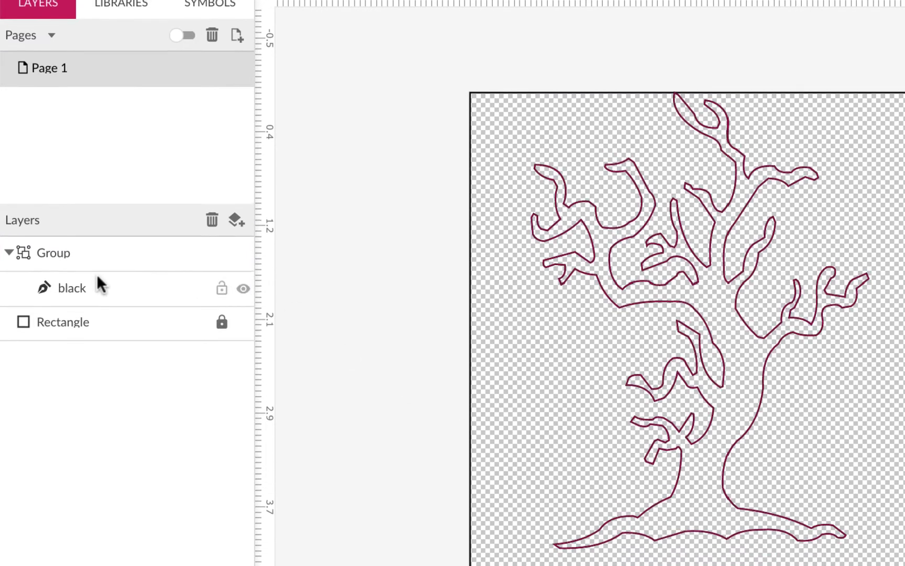
mouse_move(182, 40)
click(160, 24)
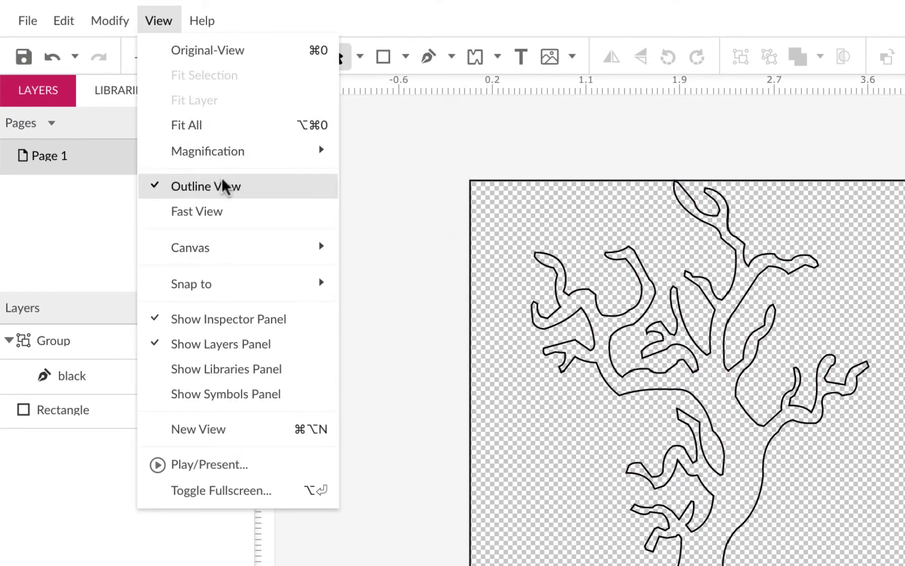
click(224, 187)
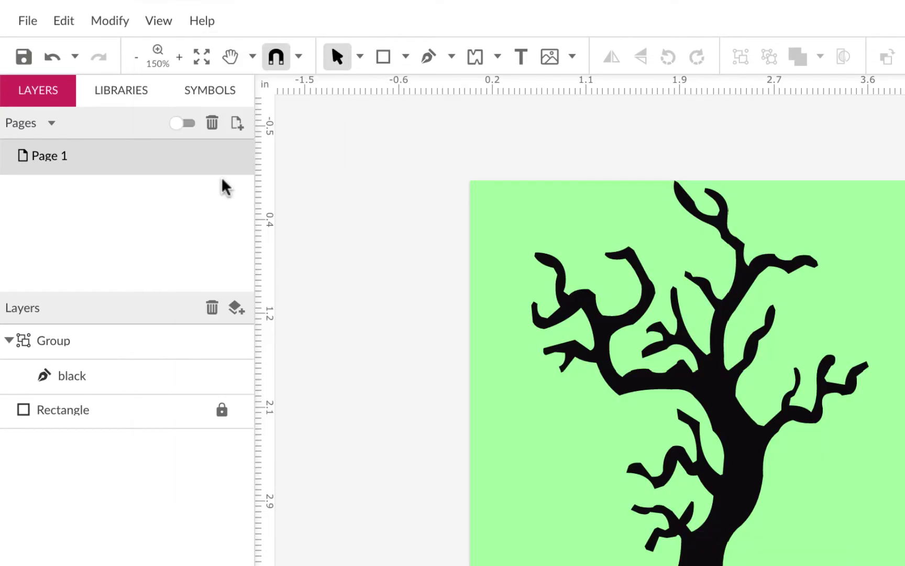
Ungroup the tree path from its group.
click(67, 345)
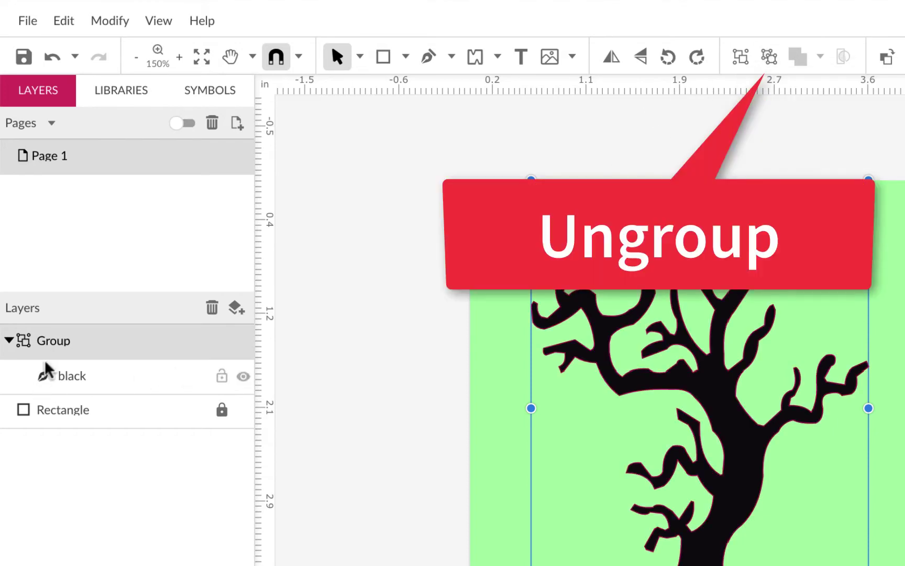
right_click(62, 358)
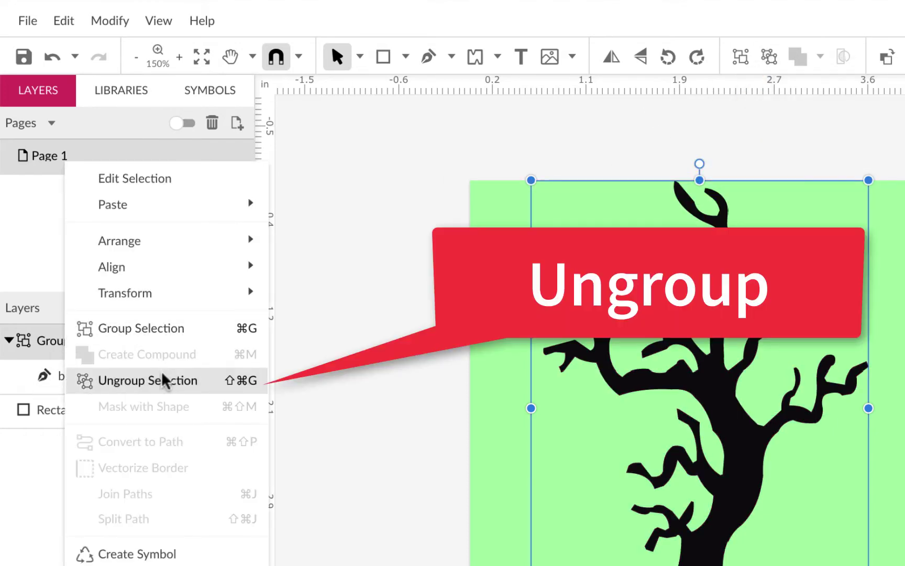
click(166, 381)
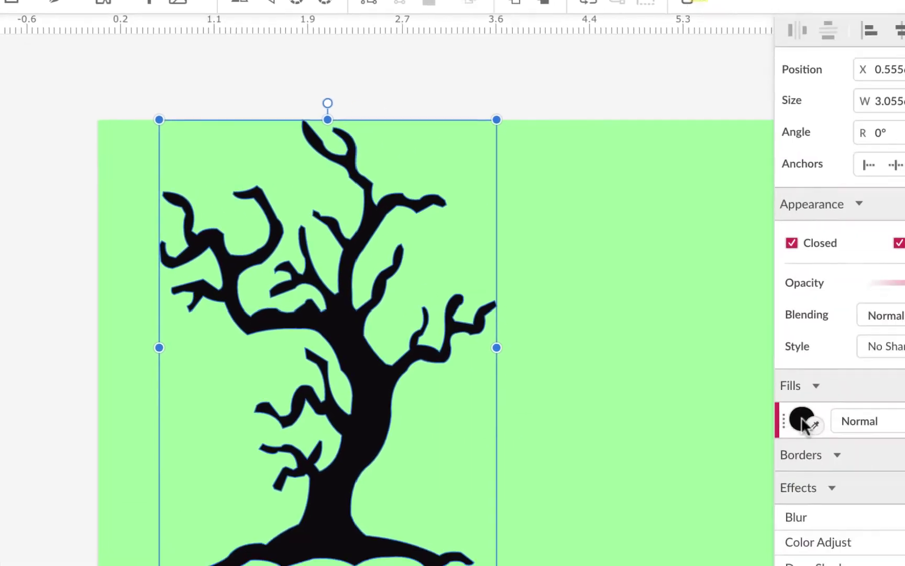
Fill the standalone tree path blue #0000FF.
click(802, 418)
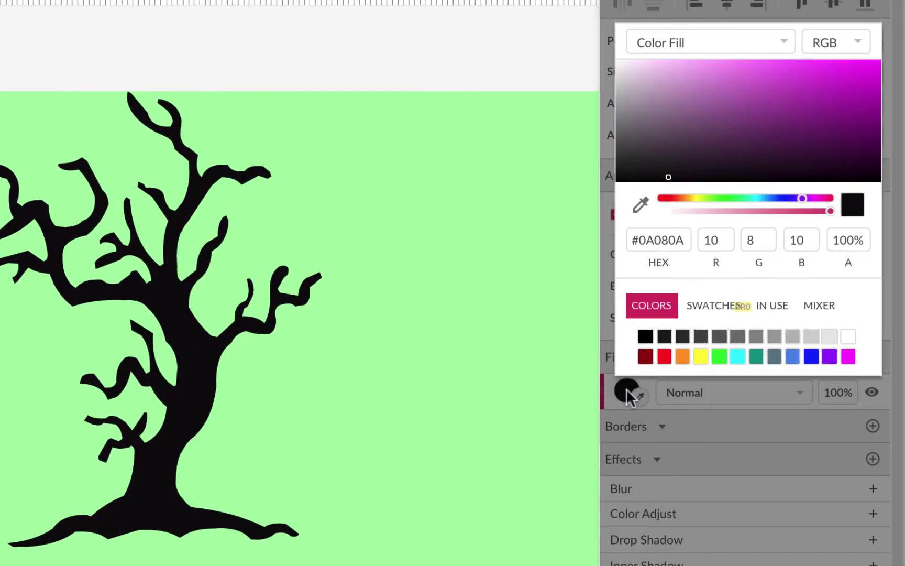
click(808, 357)
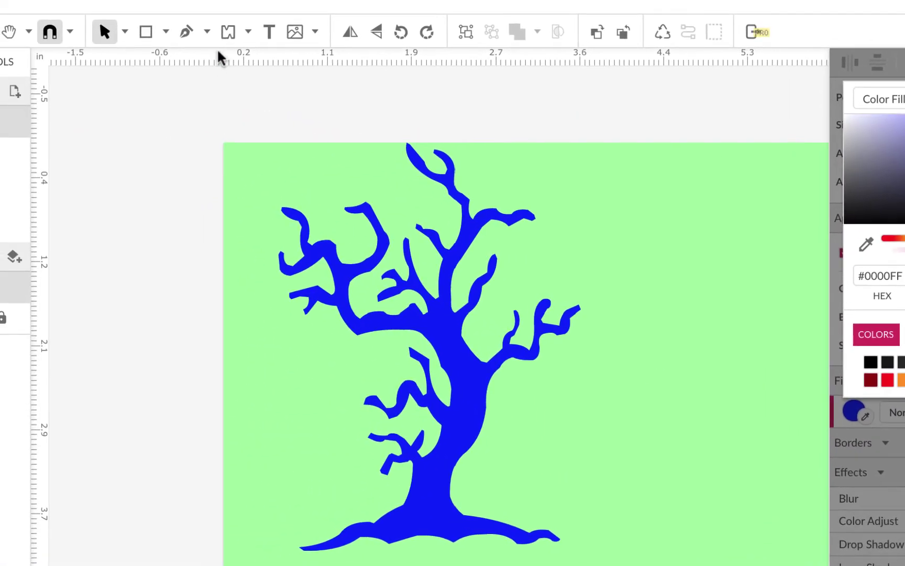
click(146, 31)
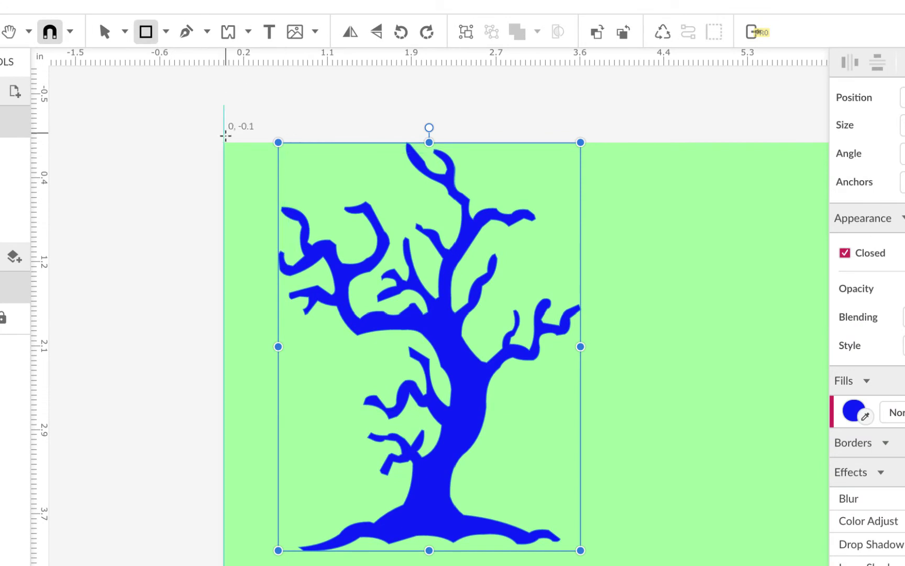
Draw a bright green rectangle covering the tree's left half.
click(219, 108)
drag(219, 108, 409, 564)
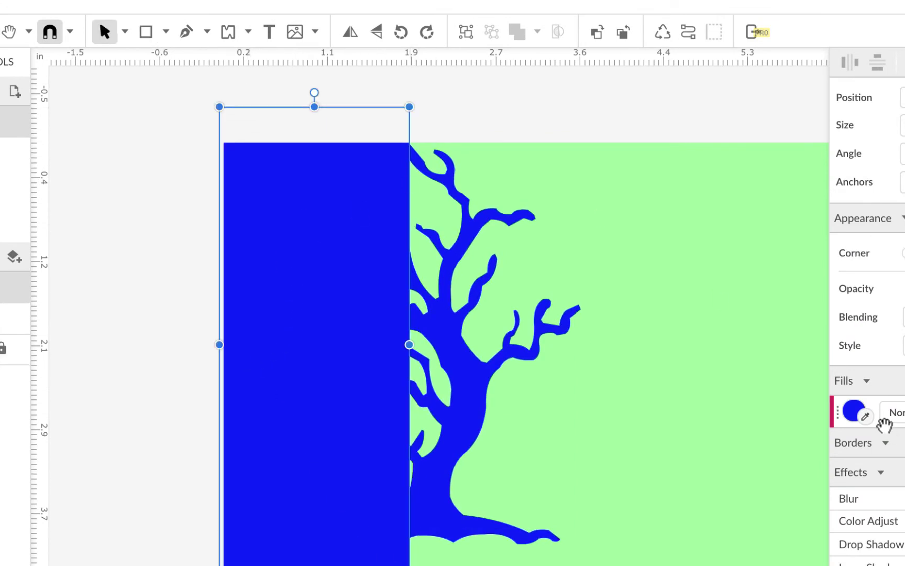
click(855, 412)
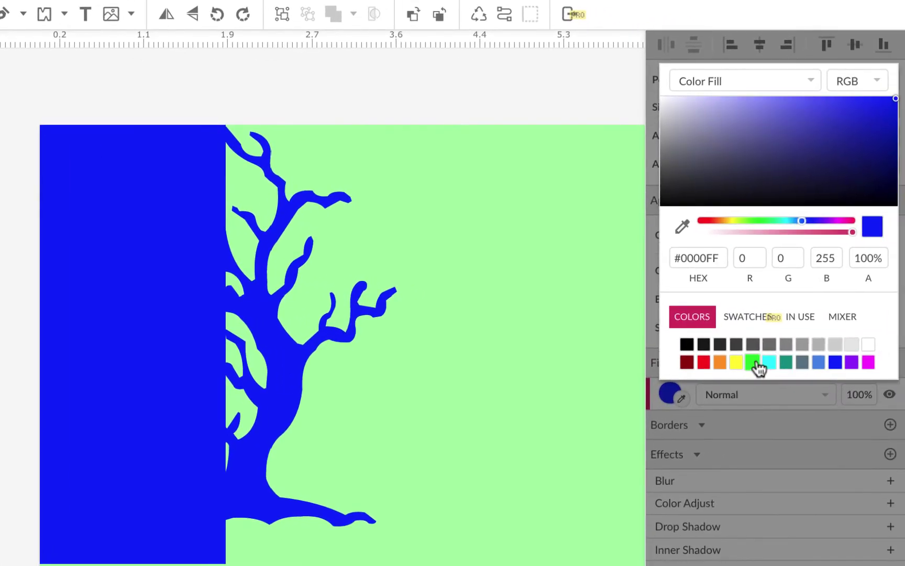
click(753, 363)
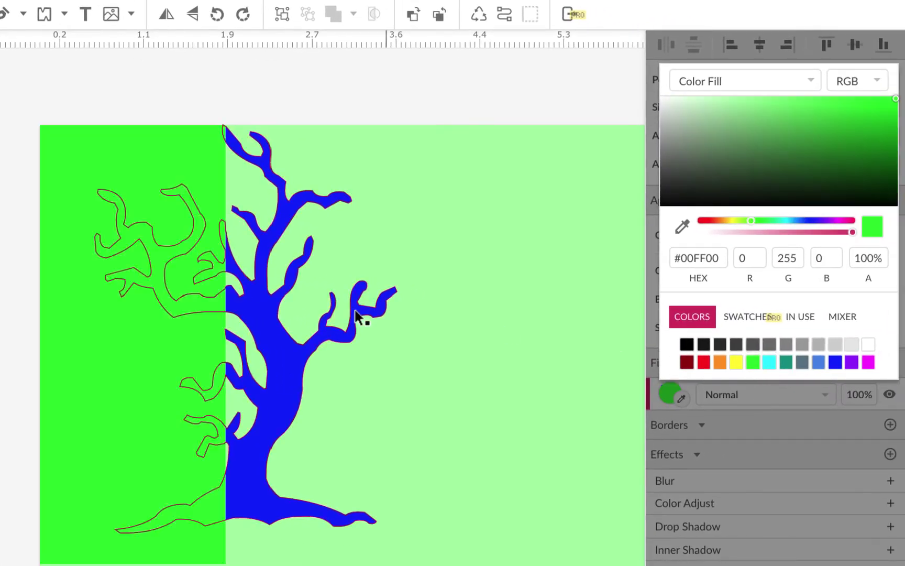
click(8, 74)
Subtract the rectangle from the tree and move the remaining half flush to X 0.
drag(3, 73, 345, 256)
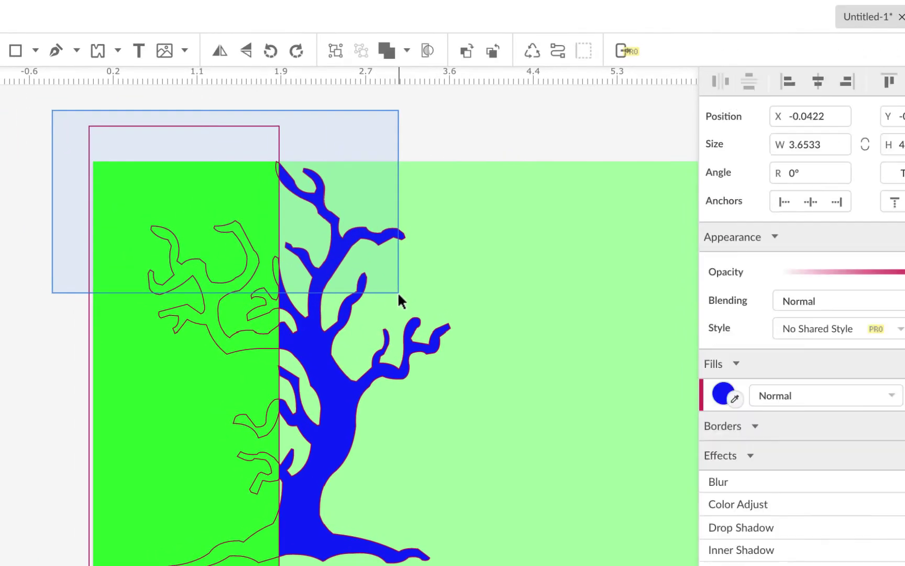
drag(398, 295, 399, 295)
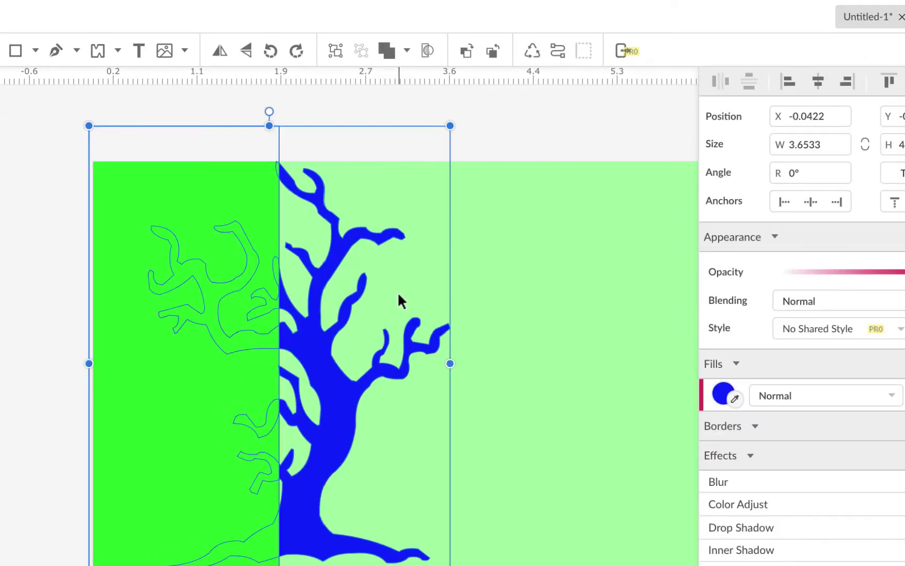
click(406, 50)
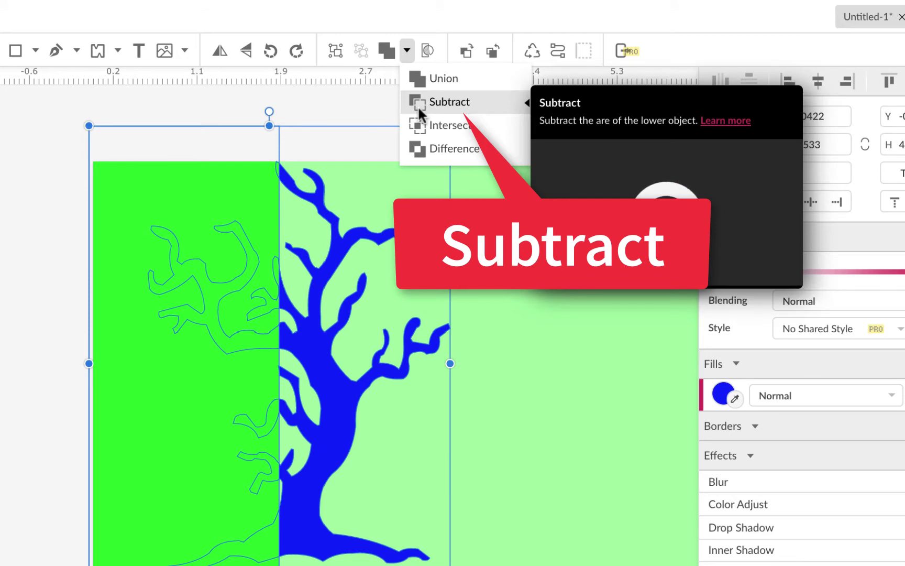
click(418, 103)
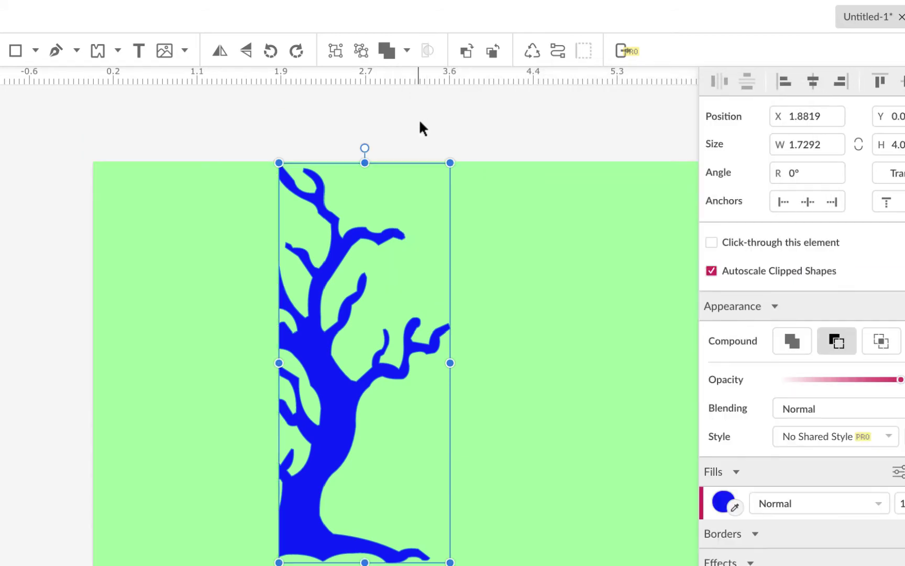
click(123, 143)
drag(314, 376, 212, 406)
drag(134, 437, 140, 437)
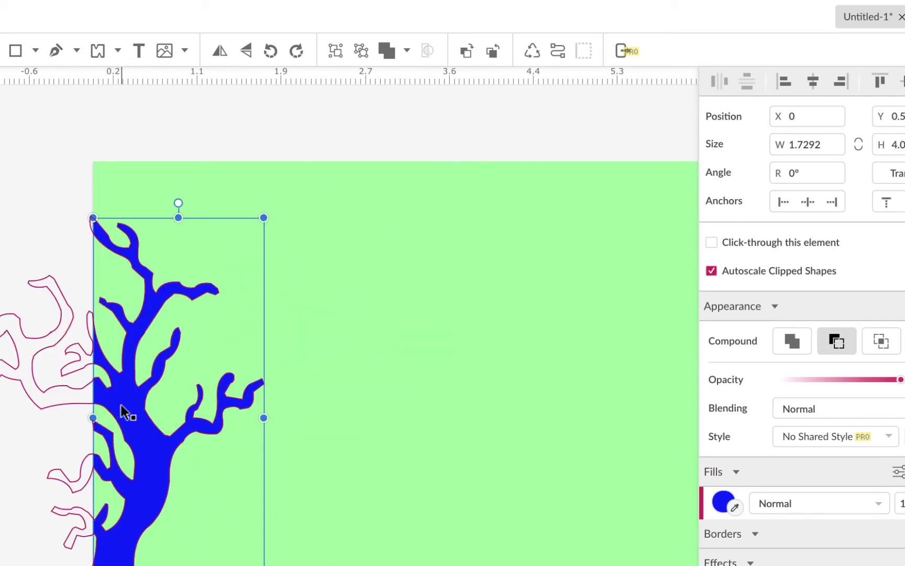
Convert the half tree to a plain path, then delete it from the page.
click(558, 50)
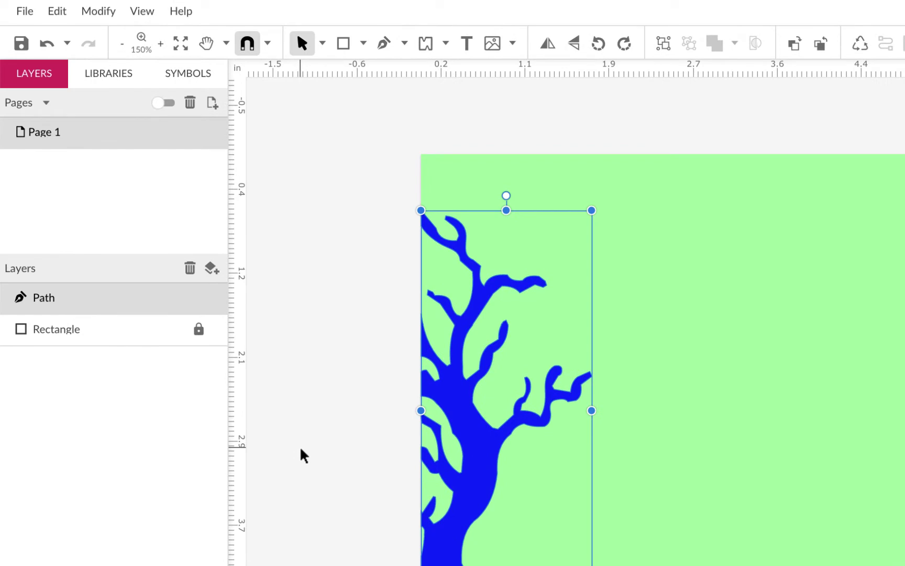
mouse_move(50, 296)
click(320, 44)
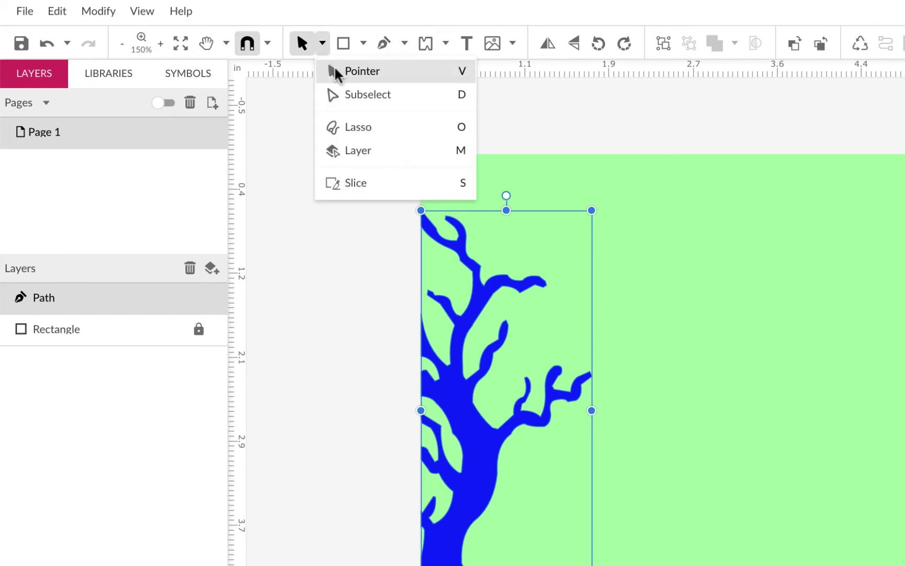
click(273, 176)
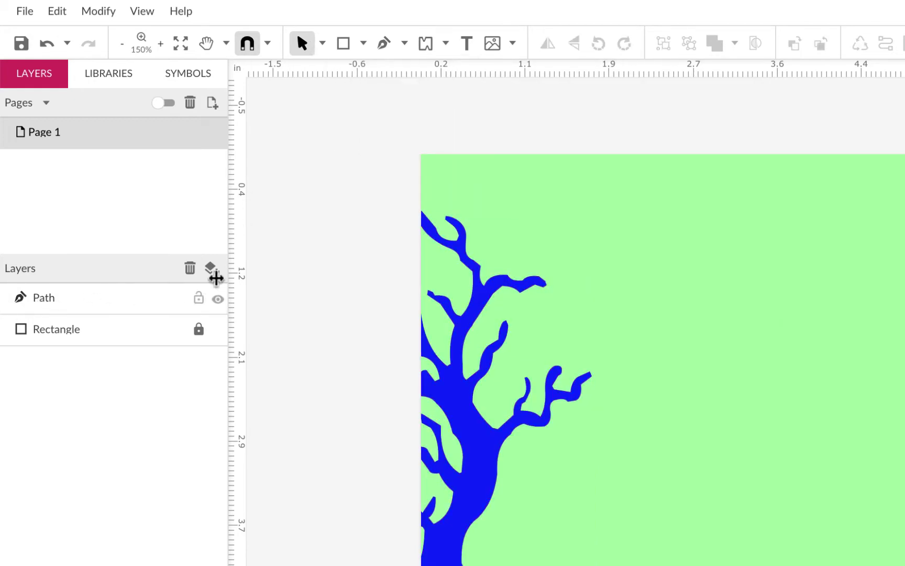
click(450, 365)
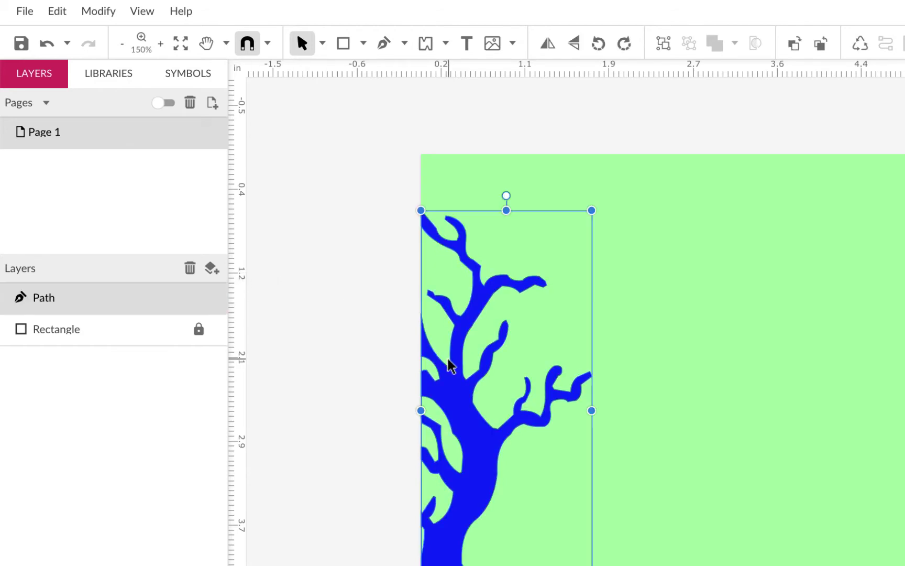
key(Delete)
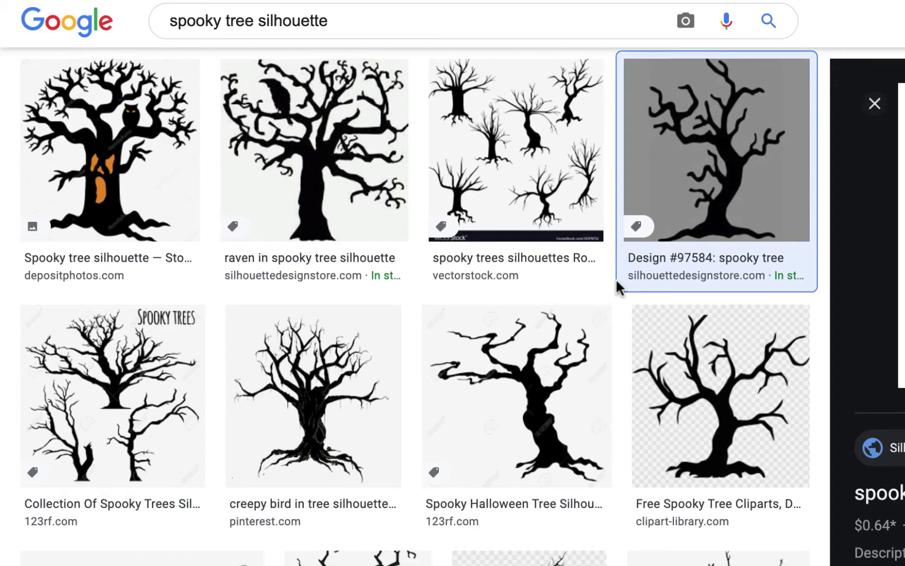
Open the transparent Free Spooky Tree Cliparts preview and bring up its copy options.
scroll(616, 281, down, 2)
click(733, 298)
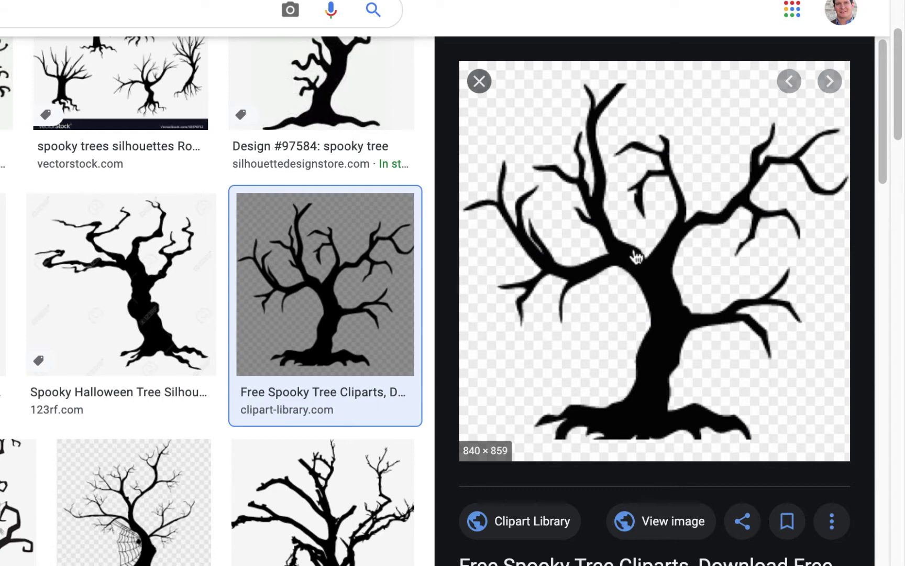
right_click(635, 259)
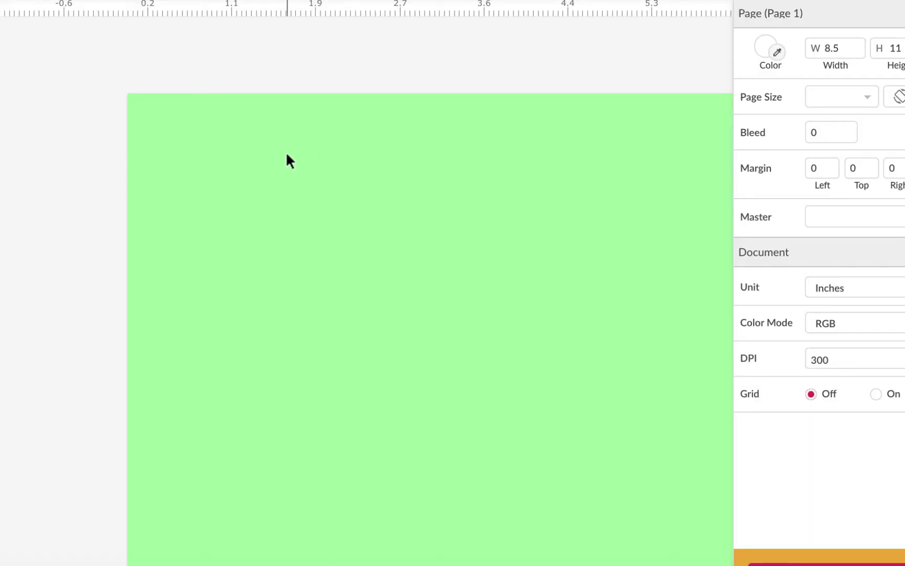
Paste the tree clipart onto the page and zoom in and out to inspect its edges.
key(ctrl+v)
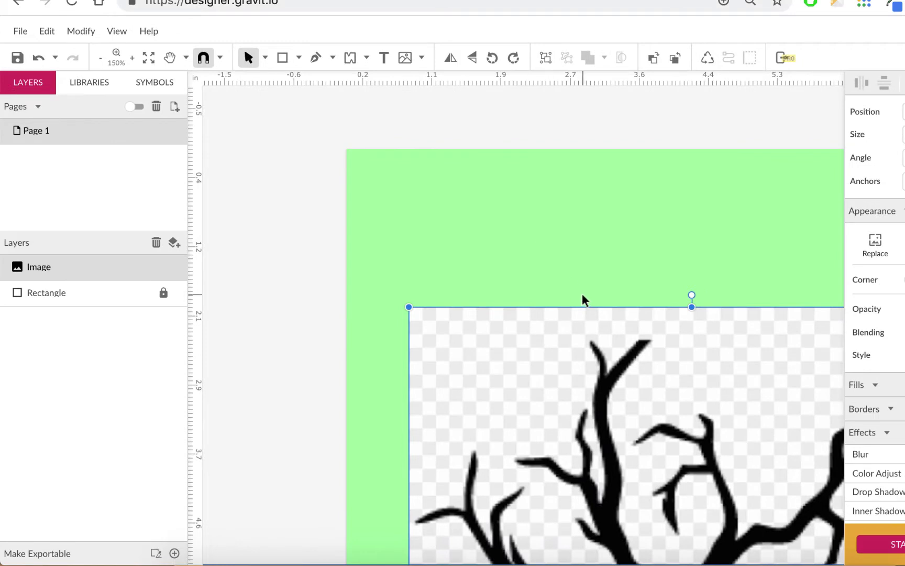
key(ctrl+1)
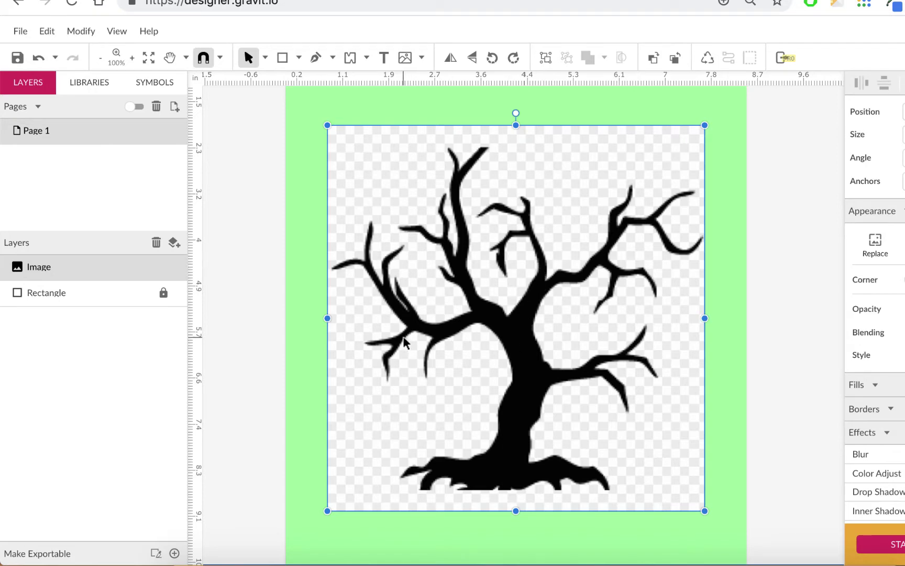
key(super+equal)
key(super+equal)
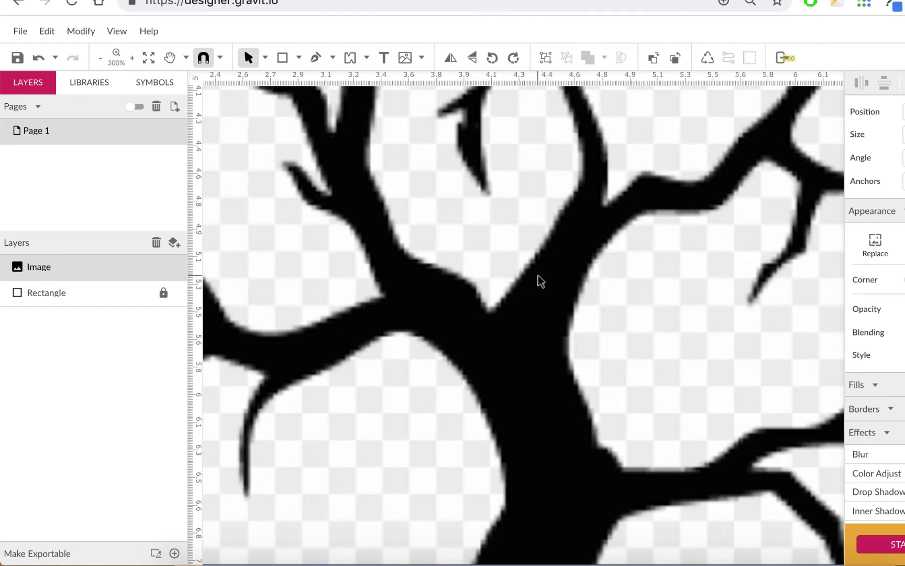
key(super+minus)
key(super+minus)
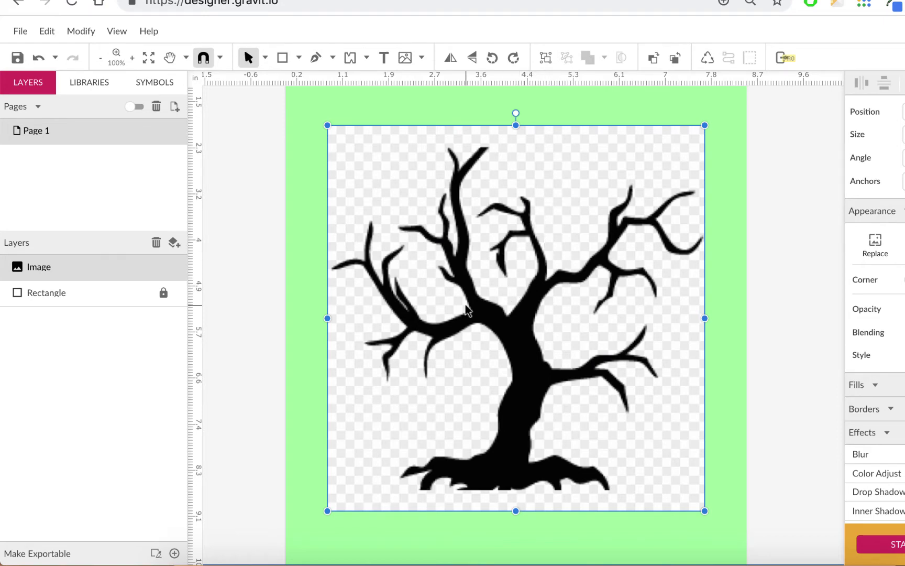
Trace the pasted clipart into a vector group with Modify > Path > Vectorize Image.
click(80, 31)
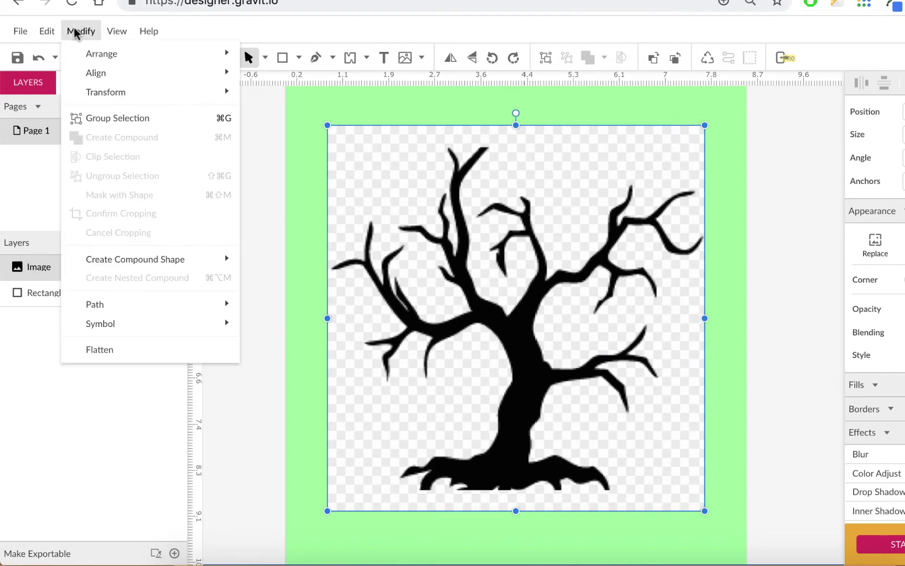
mouse_move(203, 303)
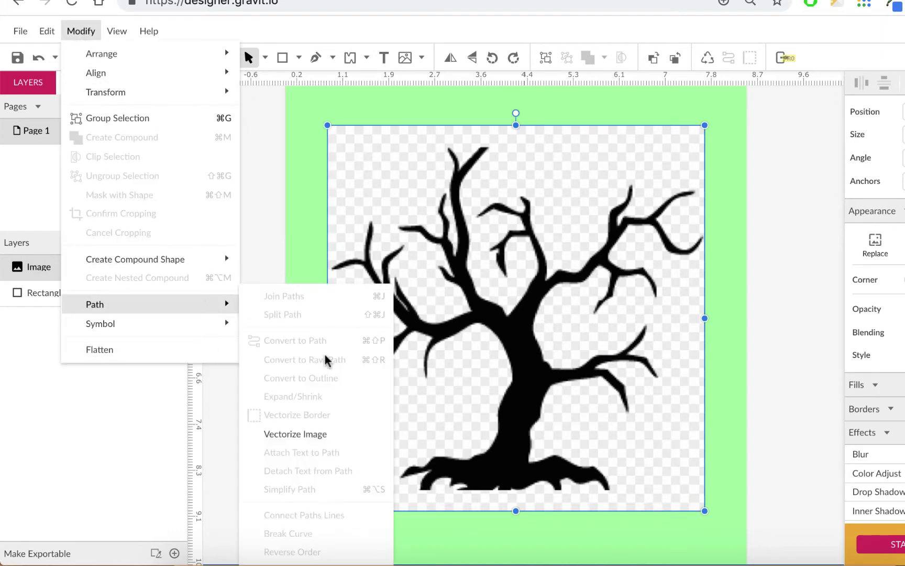
click(315, 435)
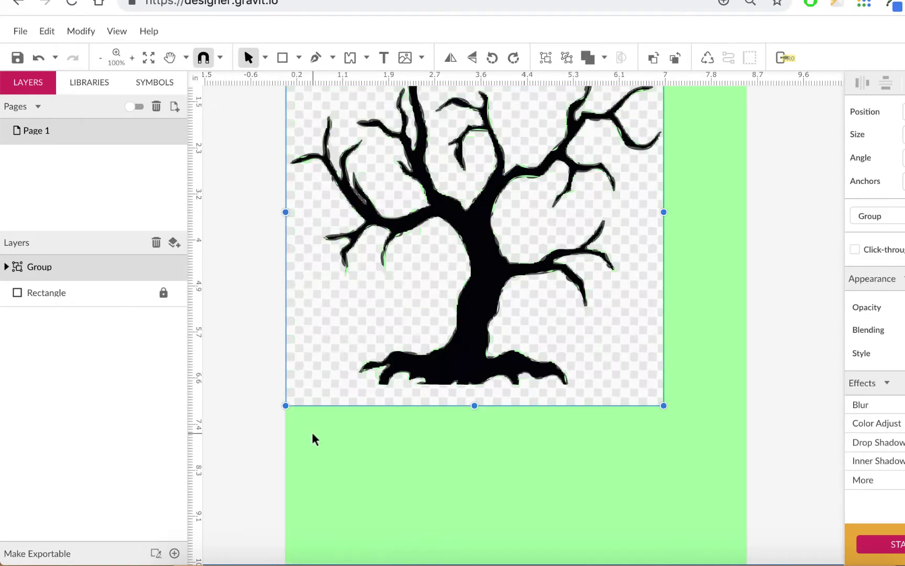
scroll(769, 362, up, 2)
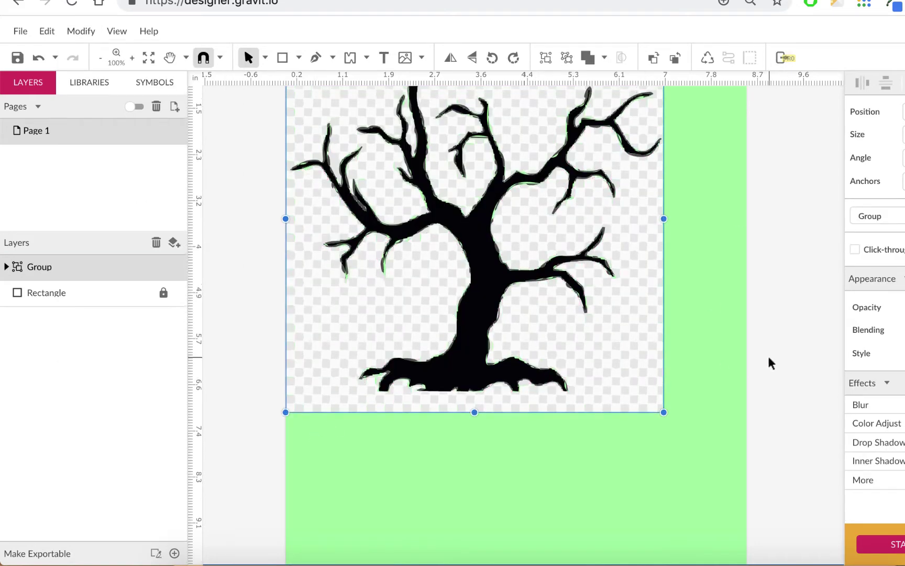
scroll(769, 361, up, 5)
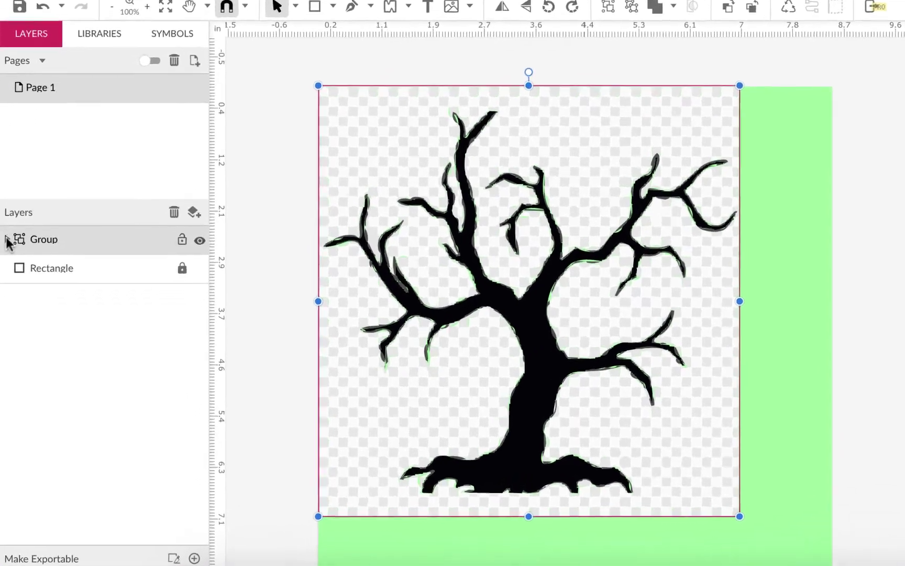
Expand the traced Group and browse its dimgray, lavender, black and snow paths.
click(7, 267)
scroll(124, 261, down, 5)
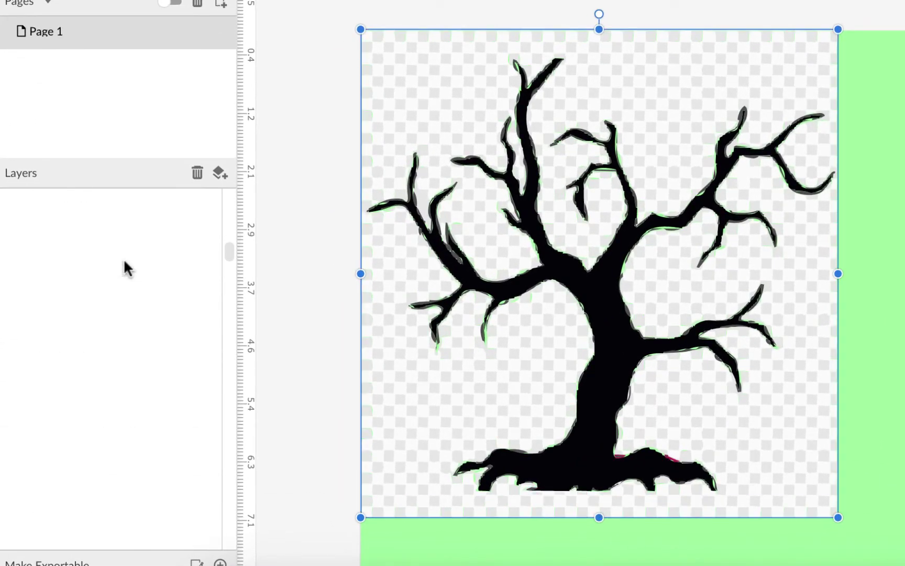
scroll(124, 260, down, 10)
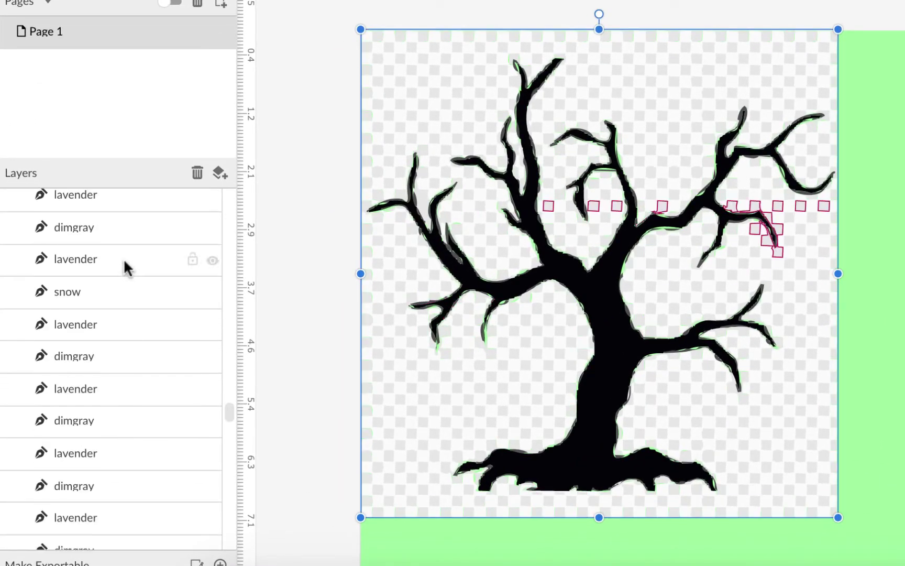
scroll(121, 332, up, 5)
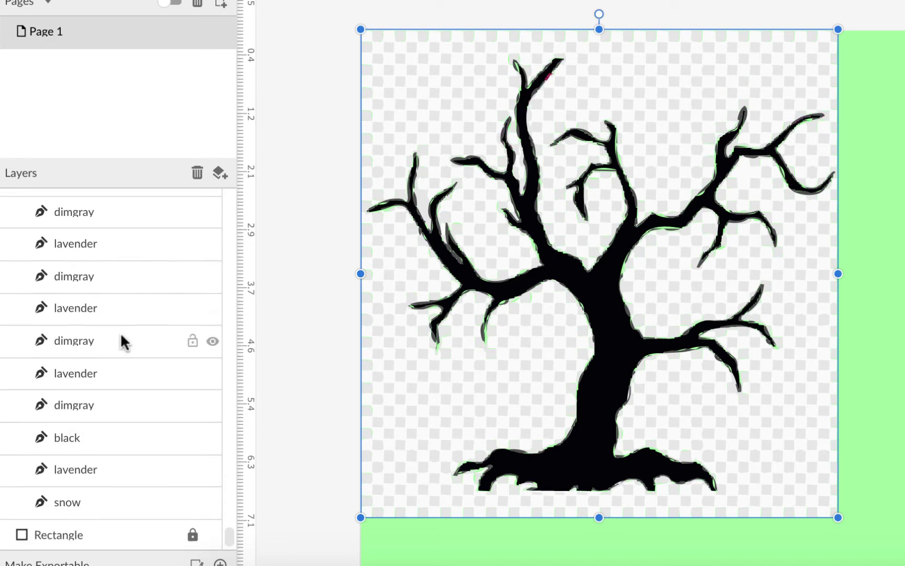
scroll(121, 335, down, 3)
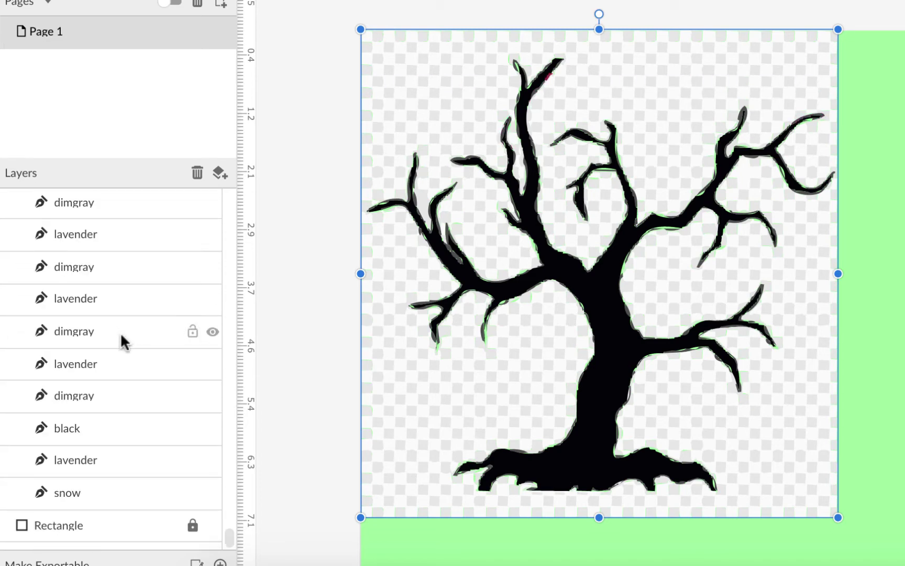
scroll(135, 390, up, 3)
scroll(136, 392, up, 5)
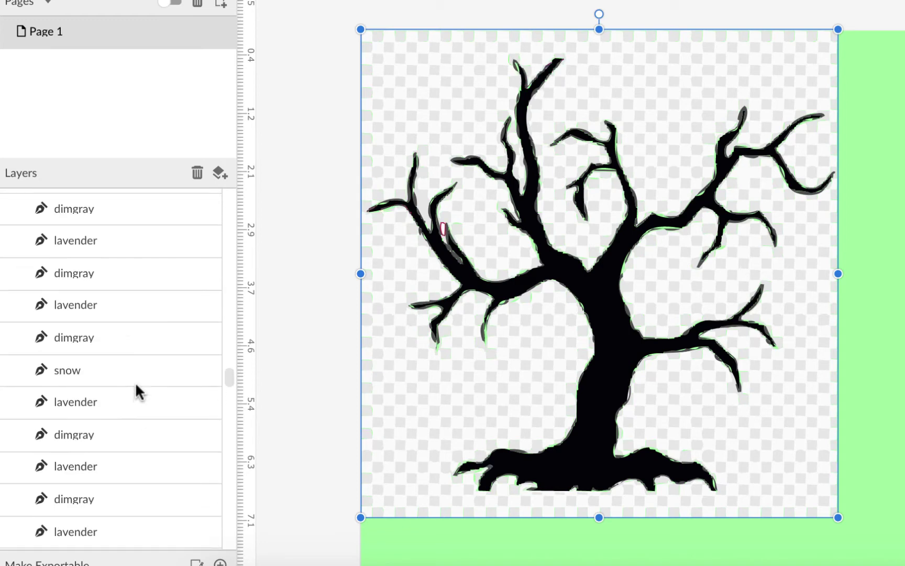
scroll(121, 309, up, 5)
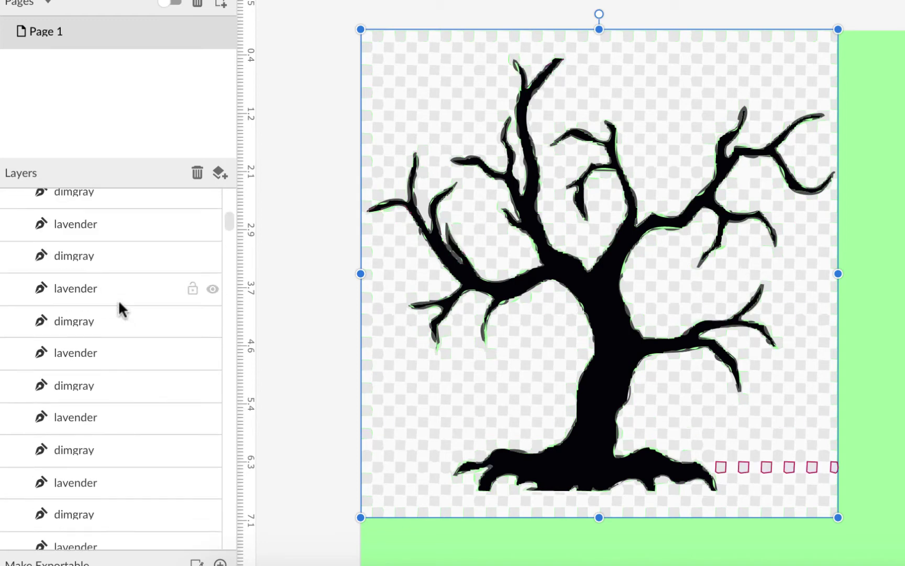
scroll(117, 309, up, 1)
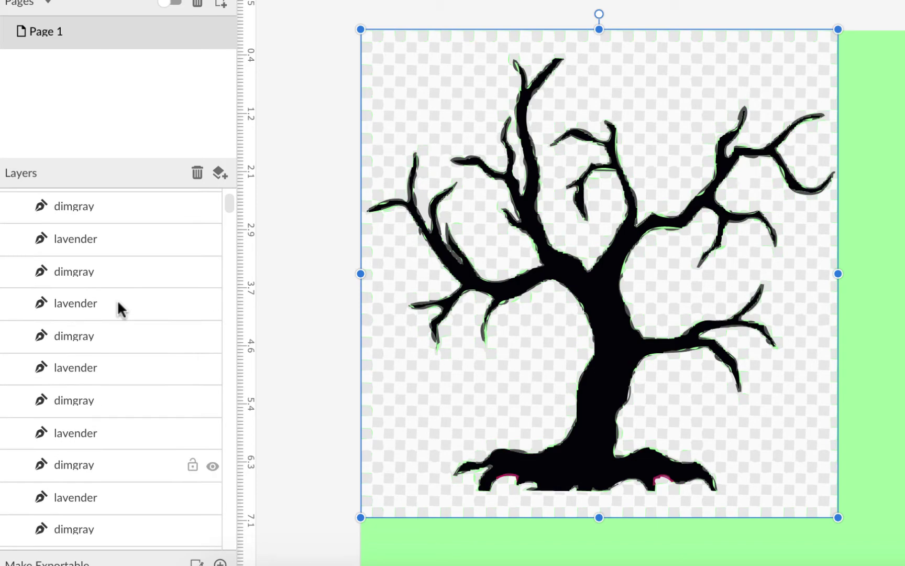
scroll(134, 270, up, 1)
scroll(134, 262, down, 1)
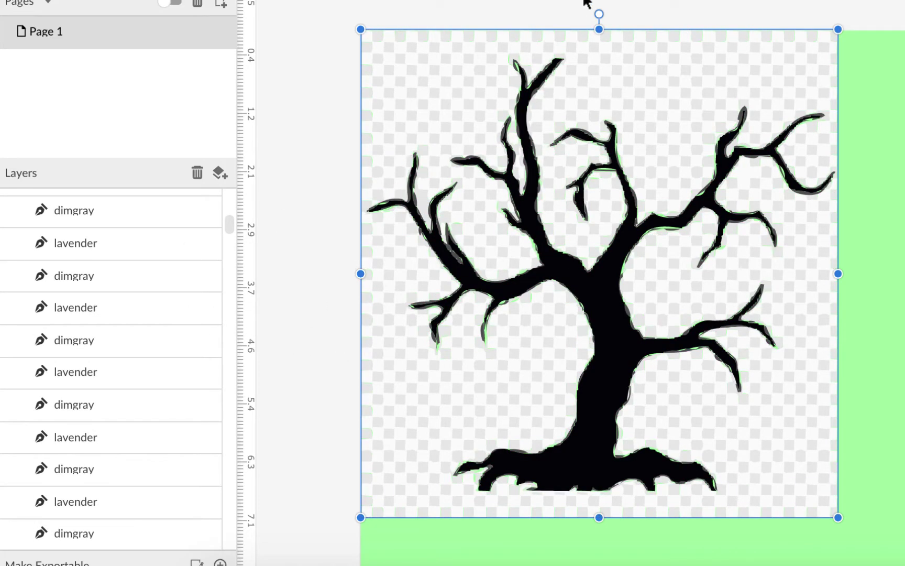
scroll(198, 269, down, 5)
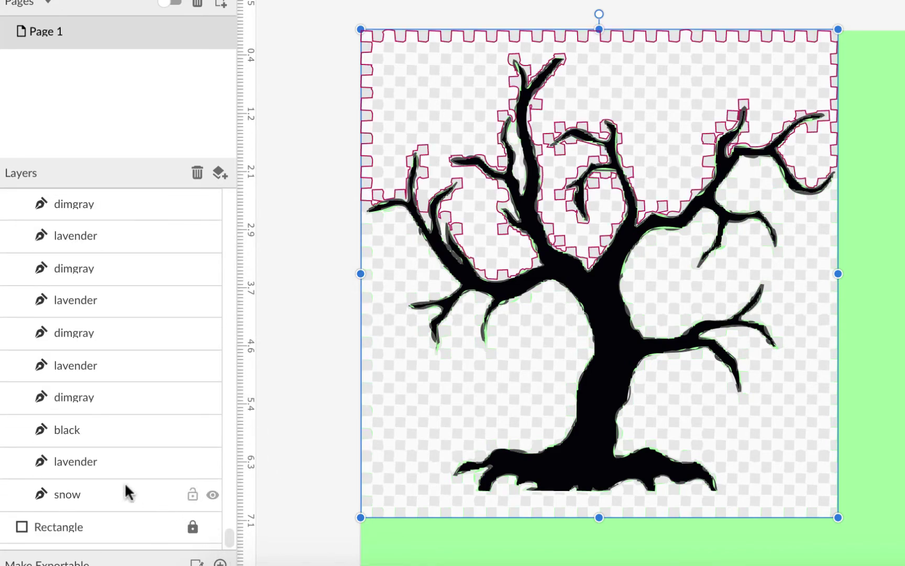
Select the black tree path and toggle its visibility to confirm it forms the tree.
click(80, 430)
click(216, 429)
click(215, 430)
click(216, 430)
click(216, 430)
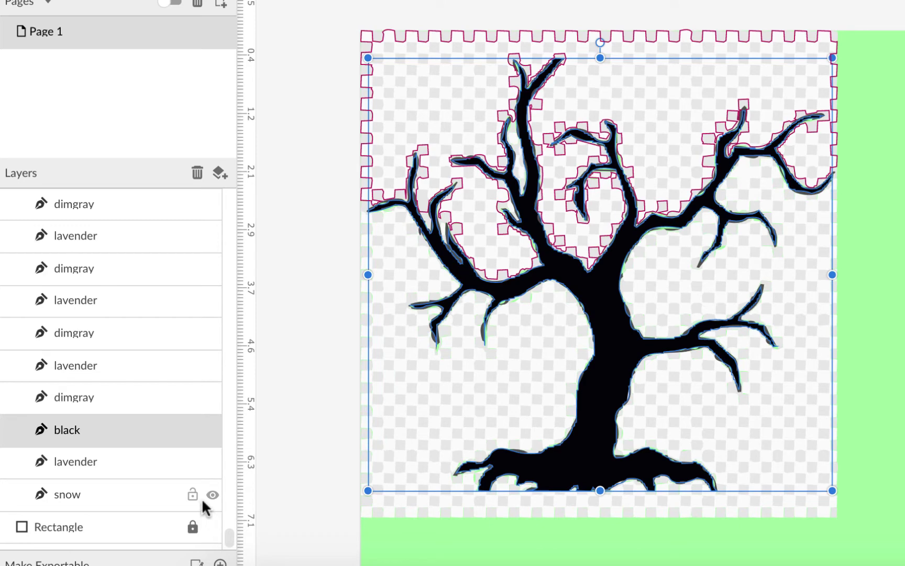
Delete the lavender strip and the snow traced shape.
click(135, 465)
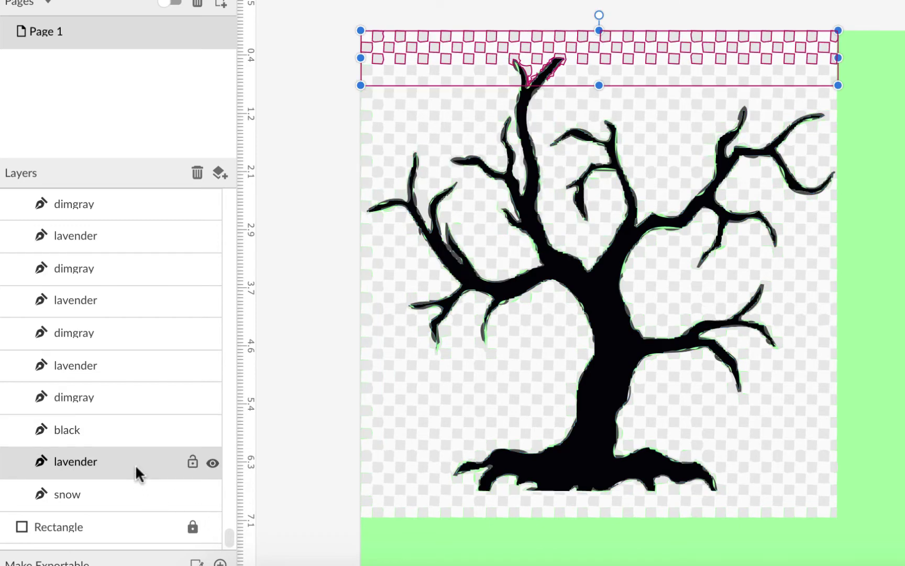
click(198, 174)
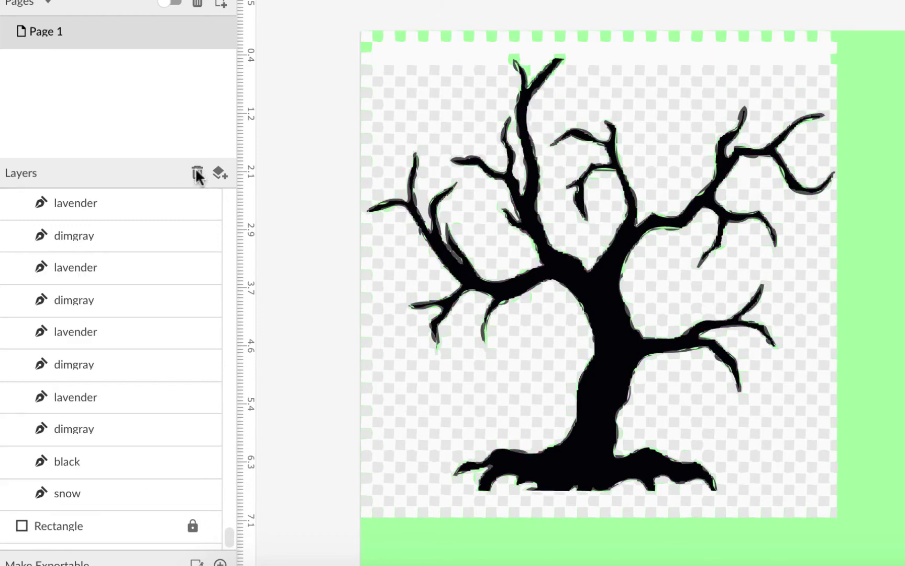
click(101, 497)
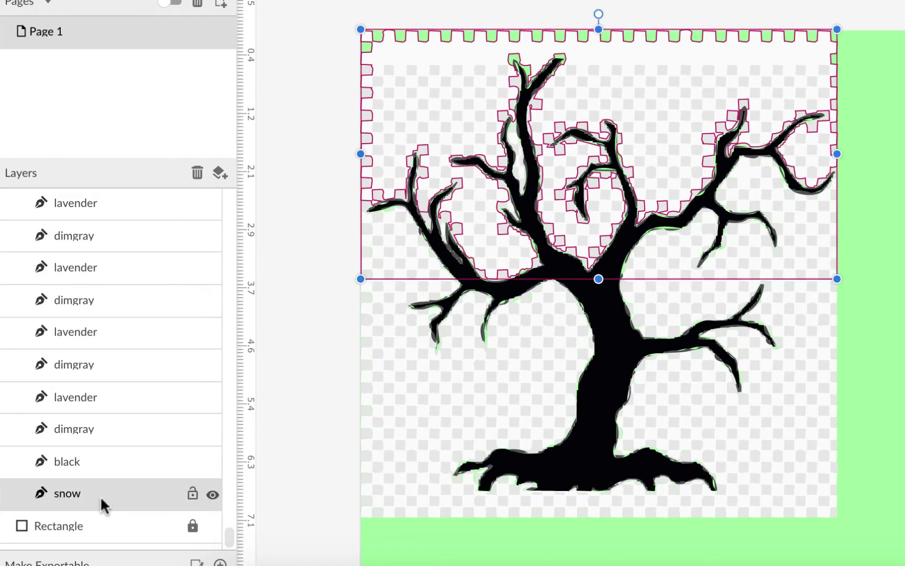
click(199, 171)
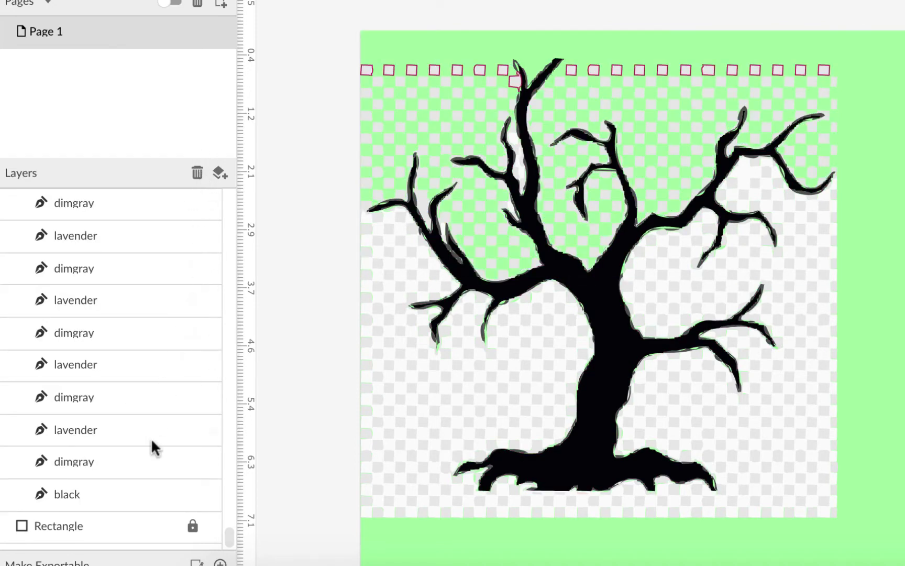
Select all leftover dimgray and lavender paths above the black one and delete them.
click(116, 460)
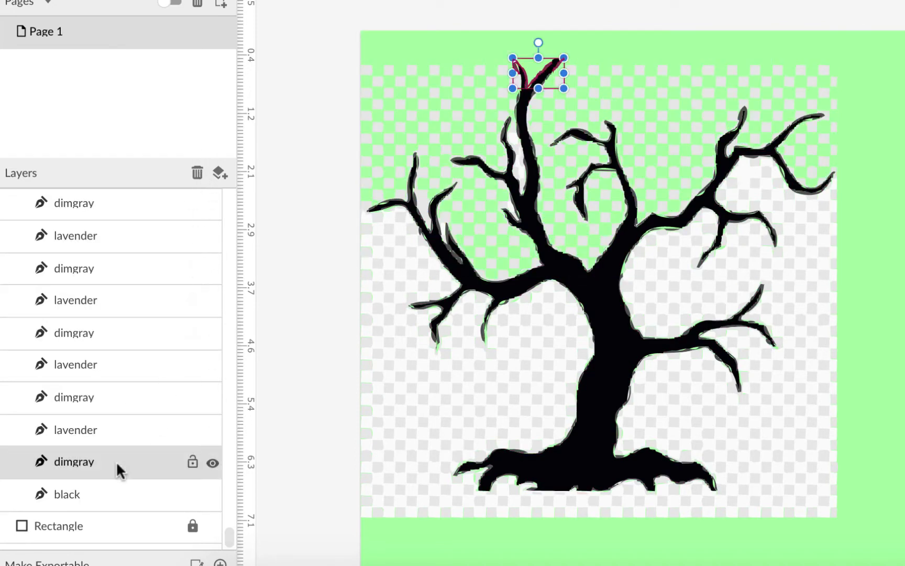
scroll(200, 318, up, 3)
key(ctrl+z)
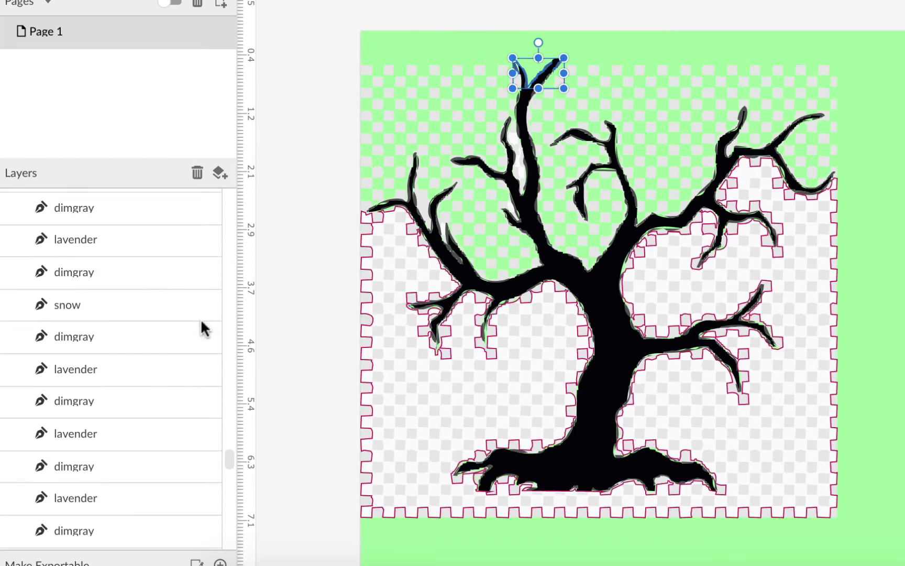
scroll(200, 319, down, 3)
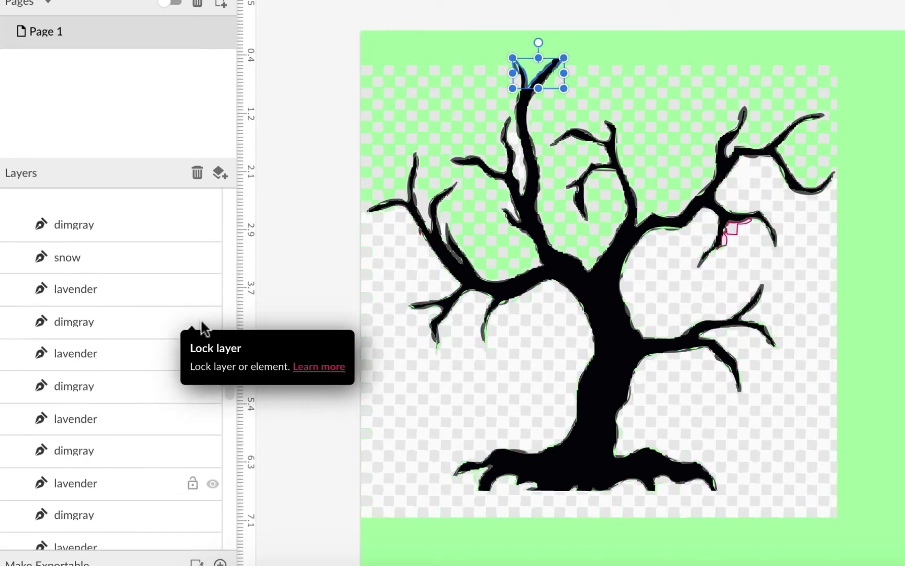
scroll(201, 322, up, 5)
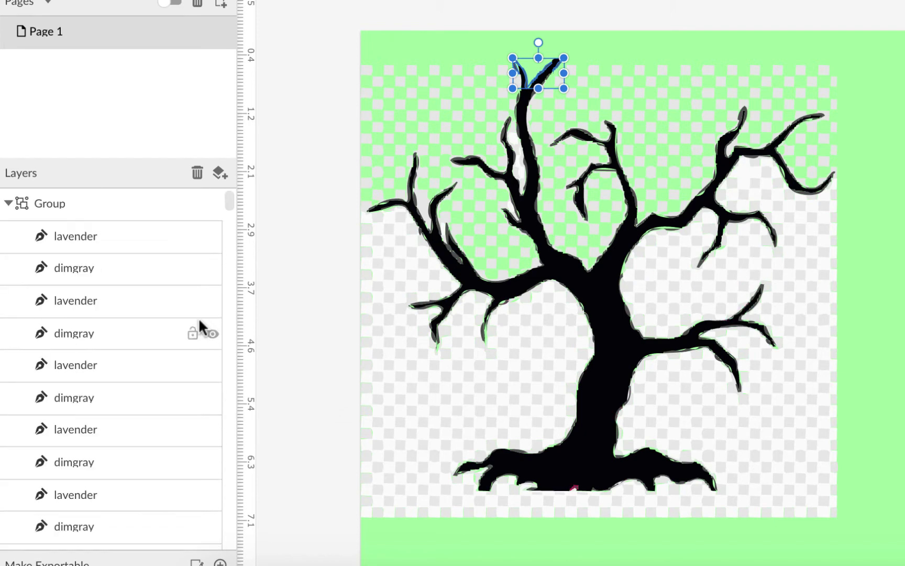
shift+click(95, 238)
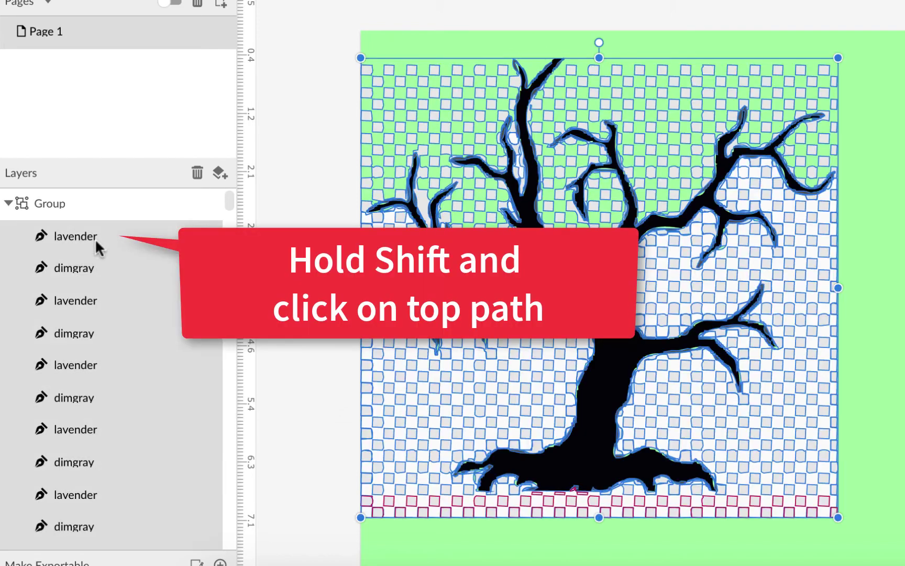
scroll(103, 279, down, 5)
scroll(103, 279, down, 10)
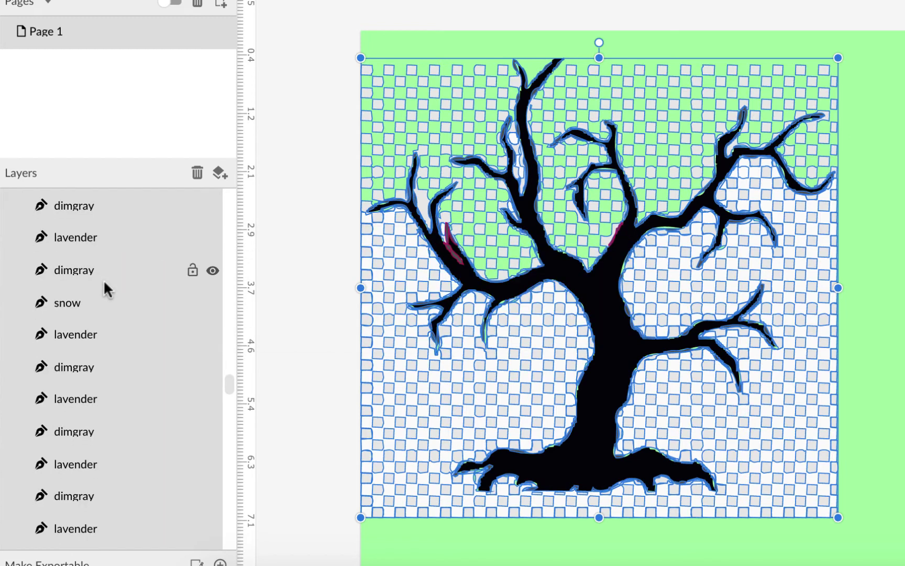
scroll(103, 279, down, 5)
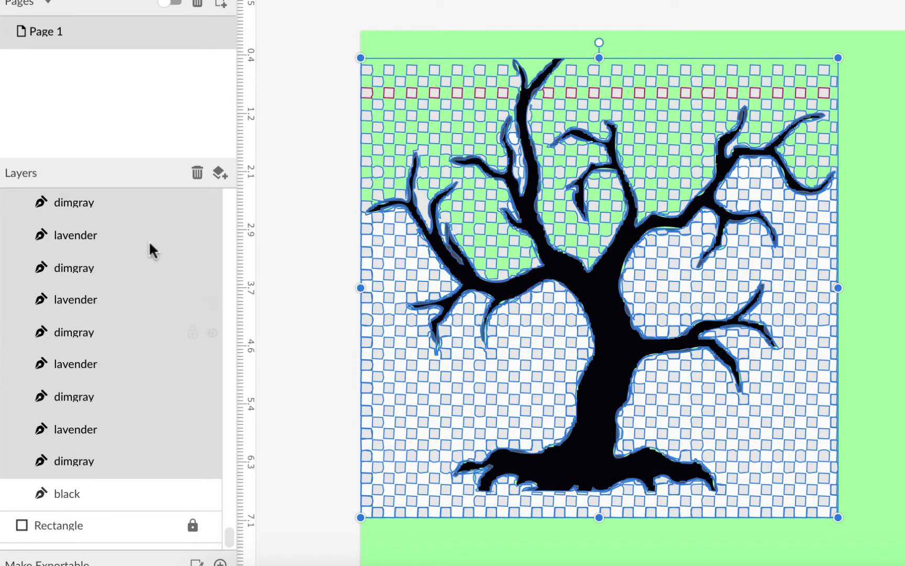
click(192, 171)
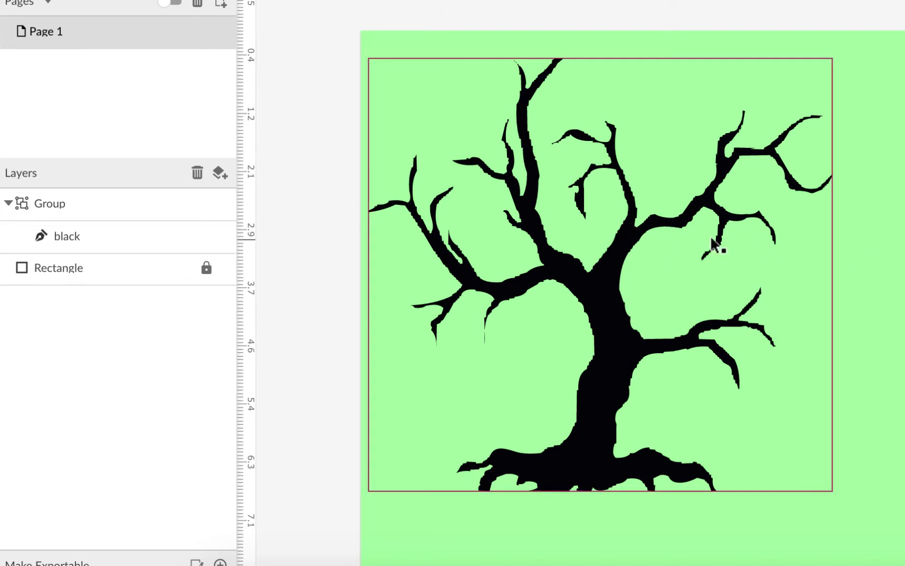
Recolour the black tree path's fill to brown.
click(651, 231)
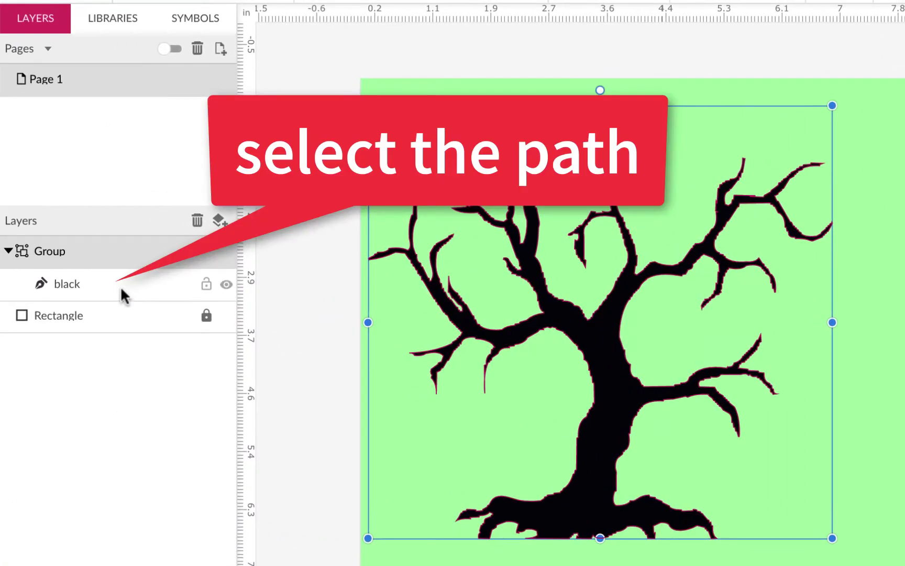
click(4, 275)
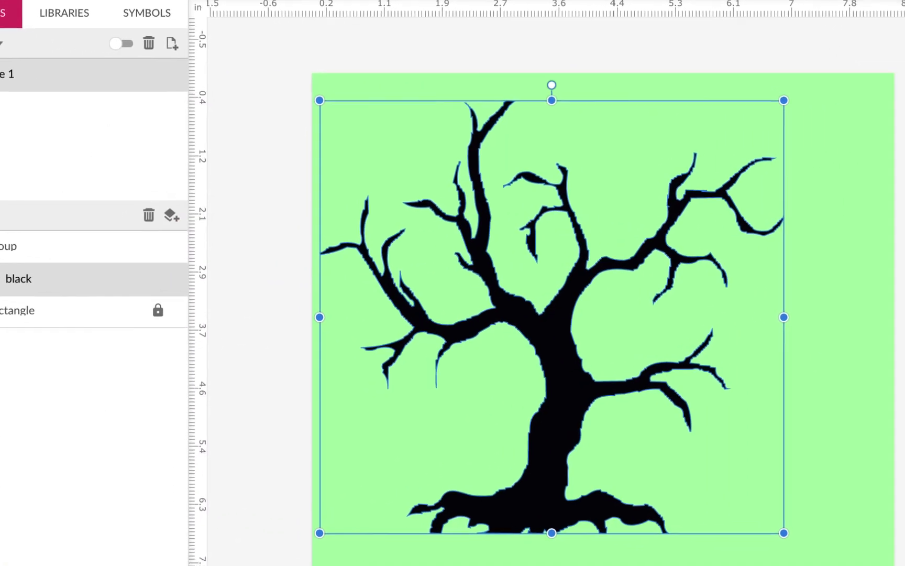
click(904, 381)
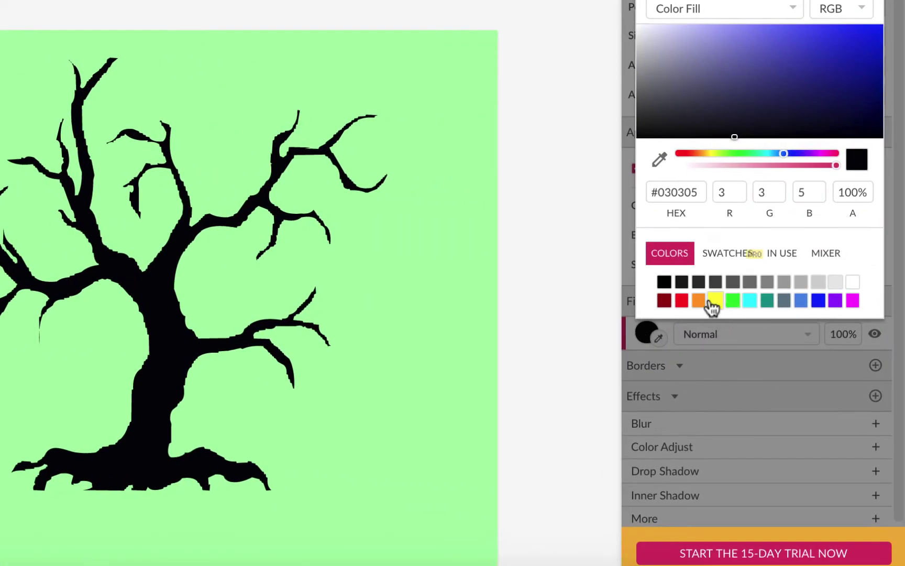
click(700, 303)
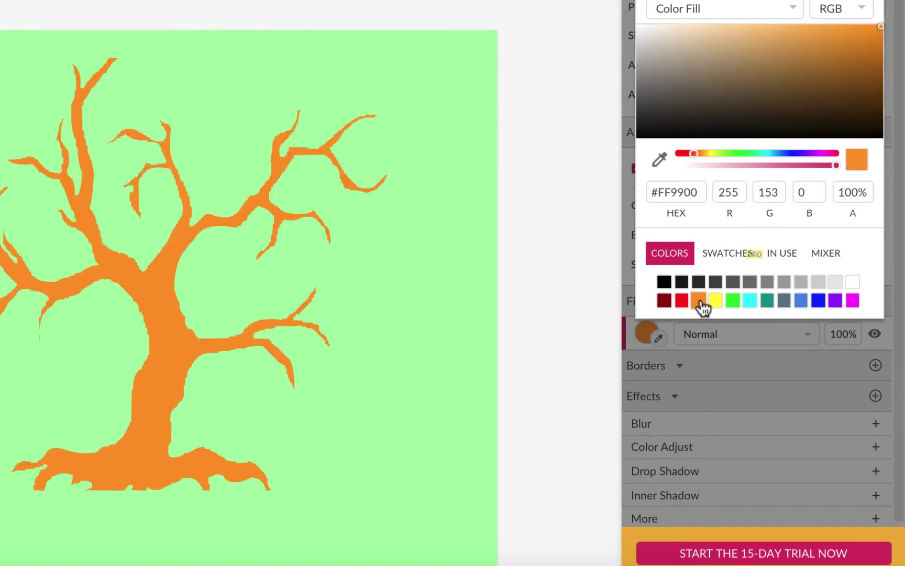
click(839, 88)
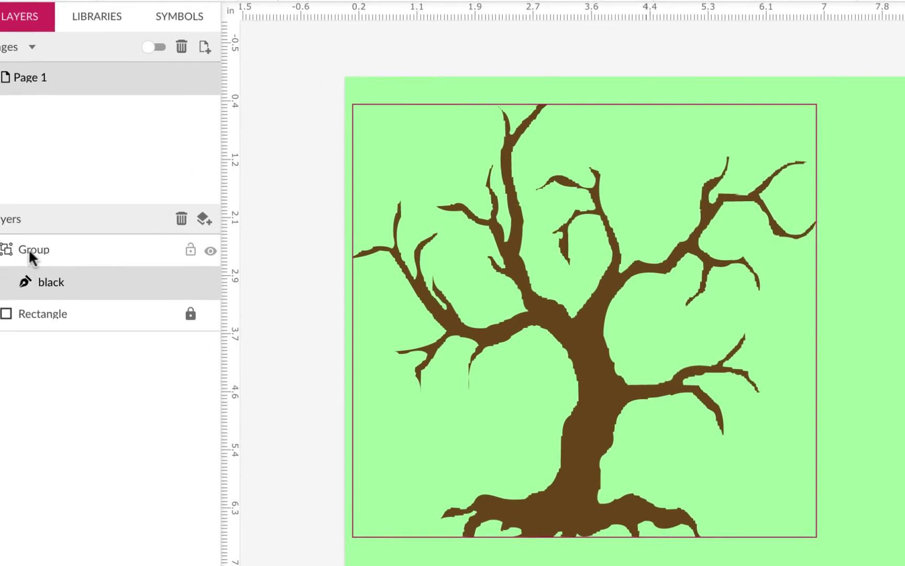
Ungroup the tree, inspect its nodes with the Subselect tool, then delete it.
right_click(29, 250)
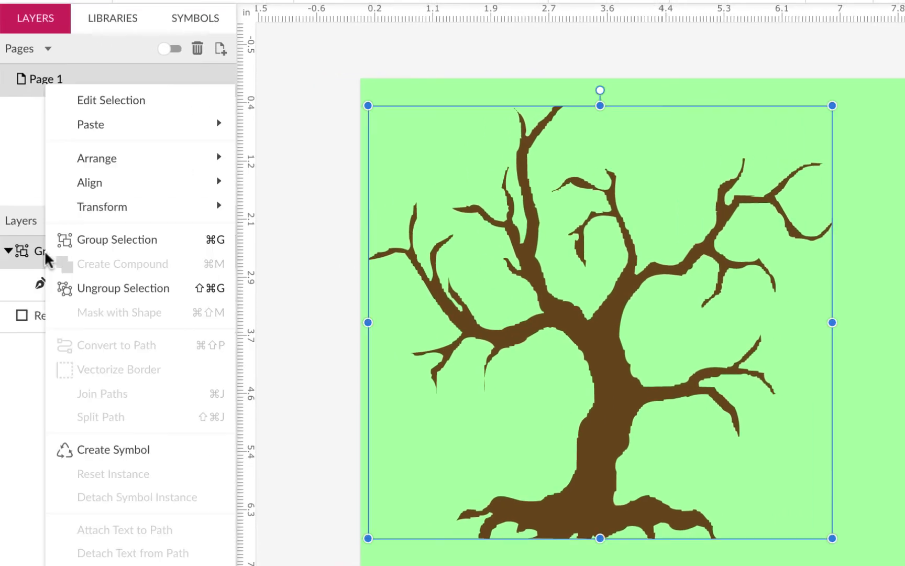
click(91, 285)
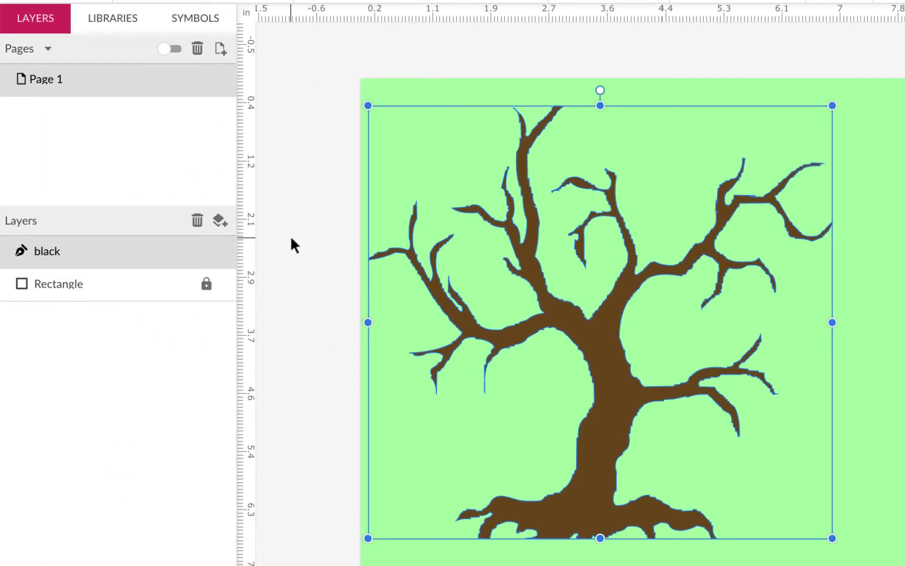
click(335, 53)
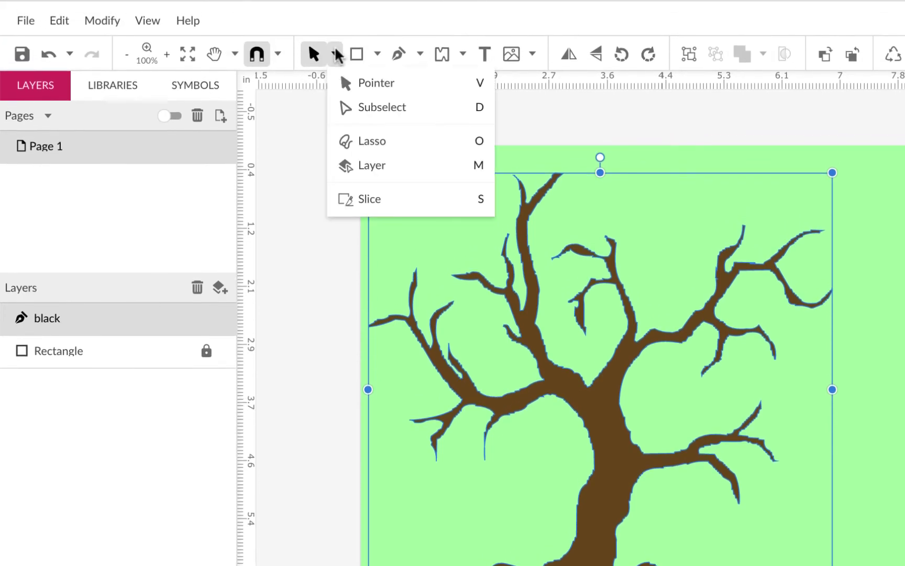
click(361, 108)
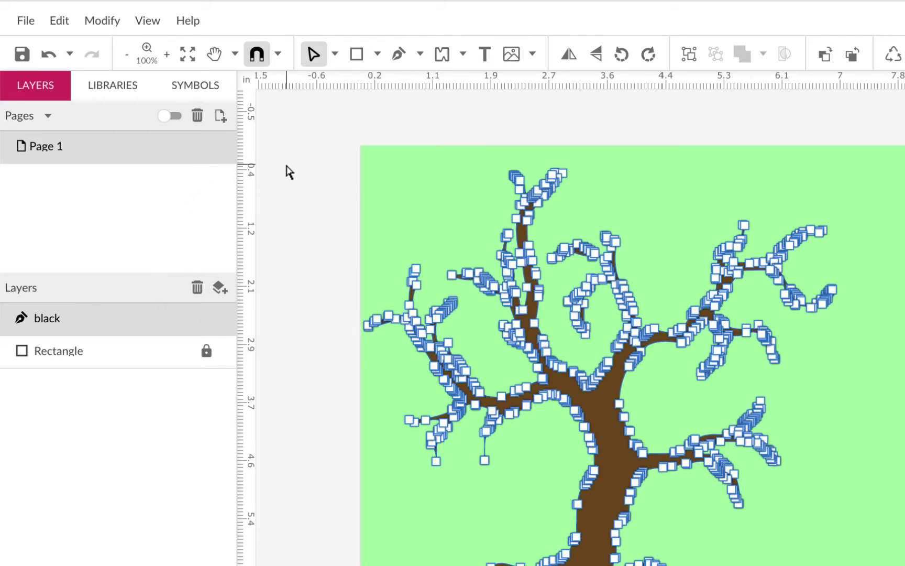
key(Escape)
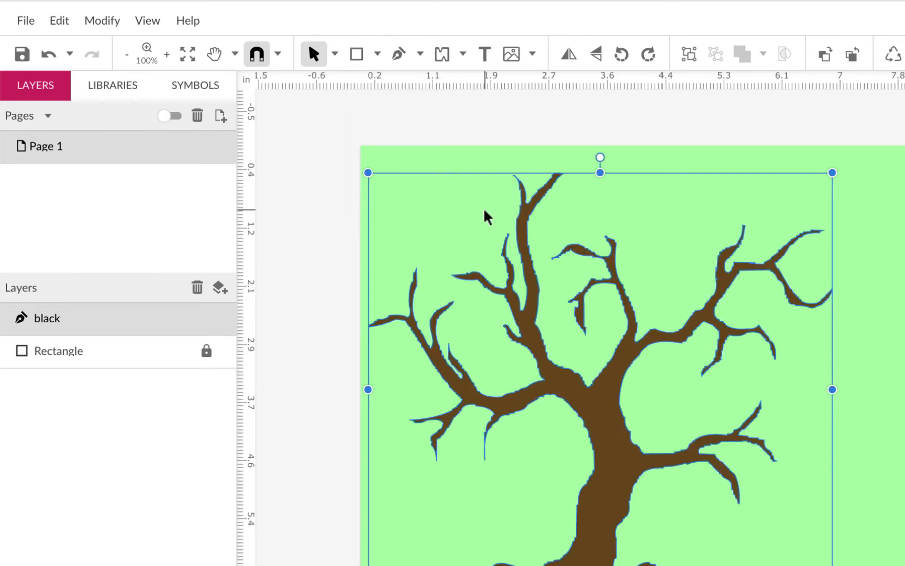
key(Delete)
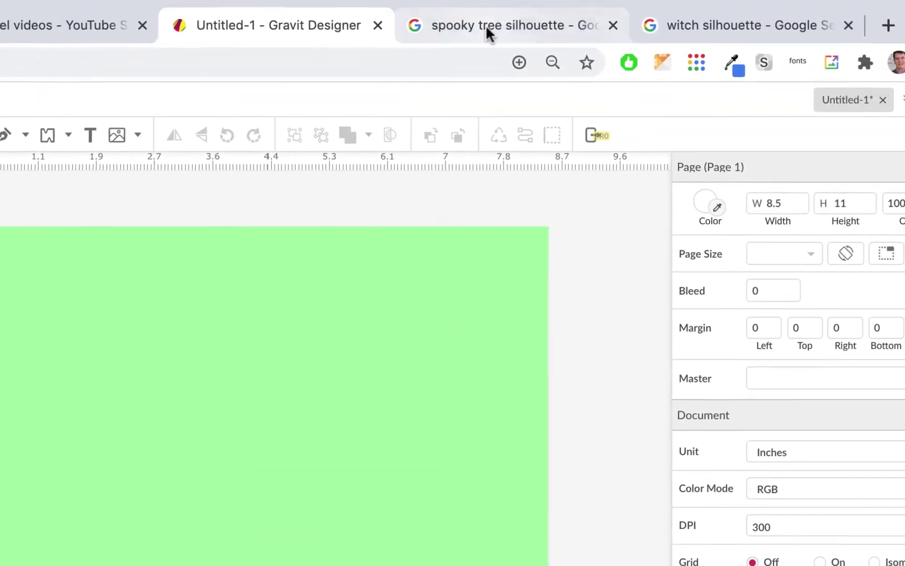
Copy the 123rf Spooky Halloween Tree Silhouette image from Google Images and return to Gravit.
click(486, 33)
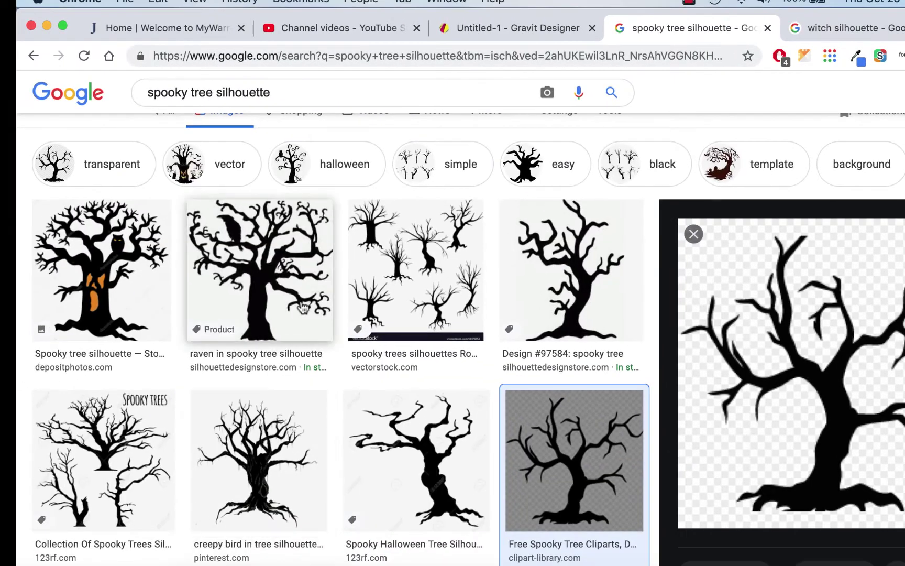
scroll(73, 380, down, 5)
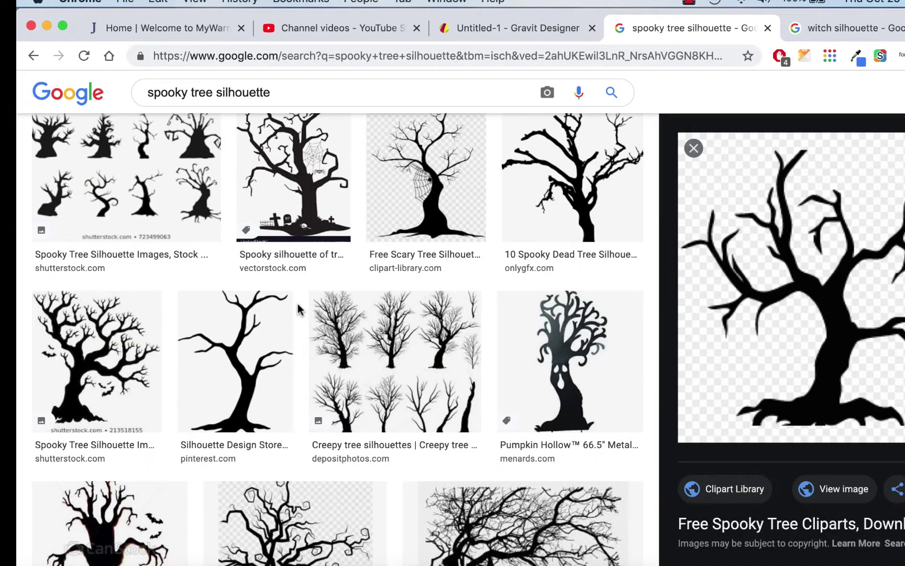
scroll(298, 309, up, 1)
scroll(298, 309, up, 10)
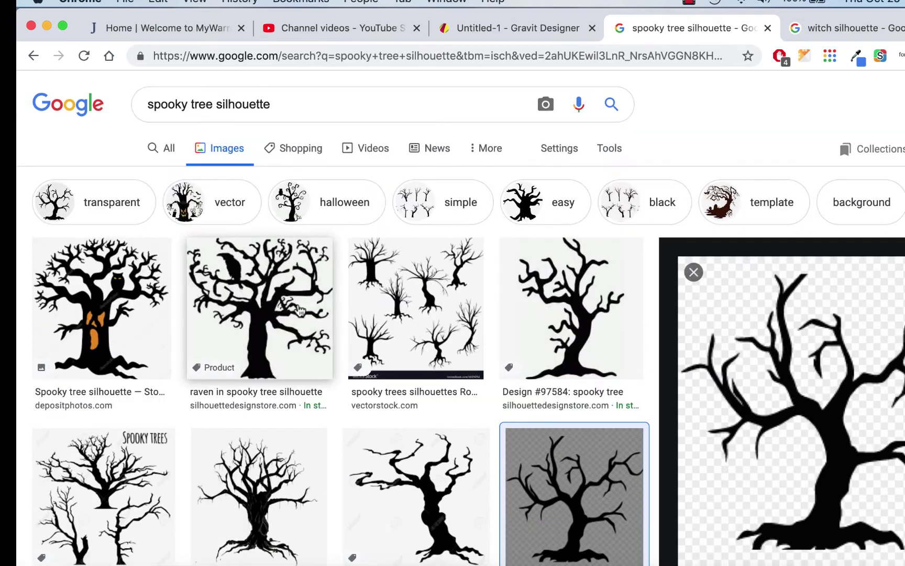
scroll(298, 310, down, 4)
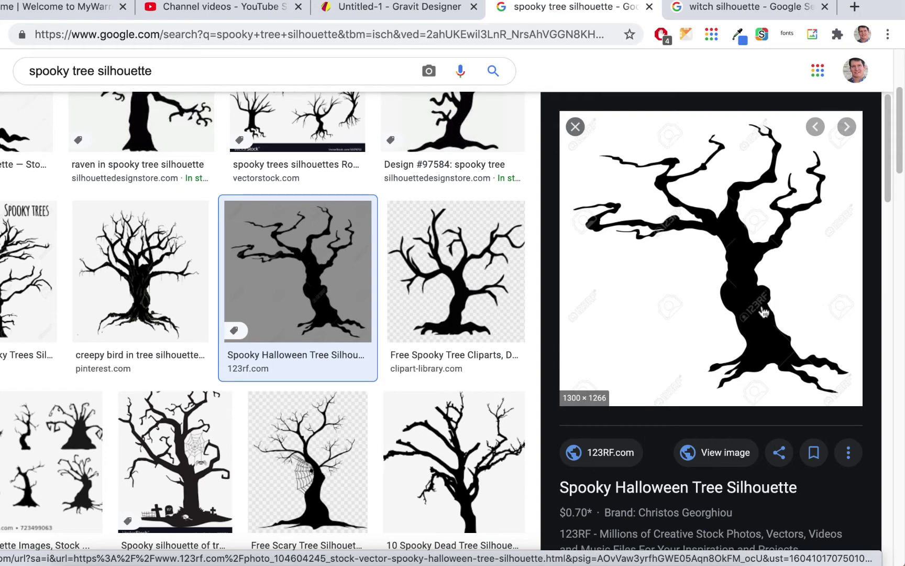
right_click(718, 291)
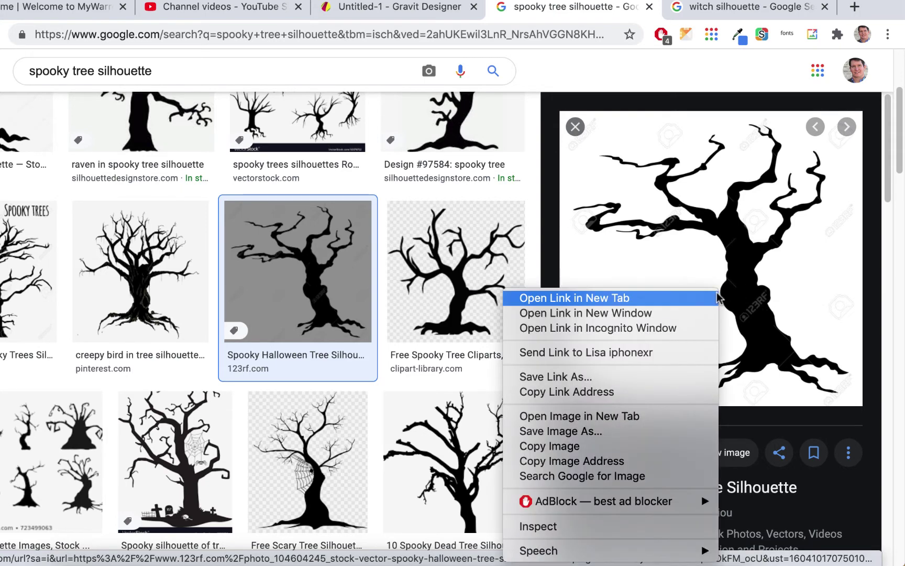
click(617, 451)
click(375, 8)
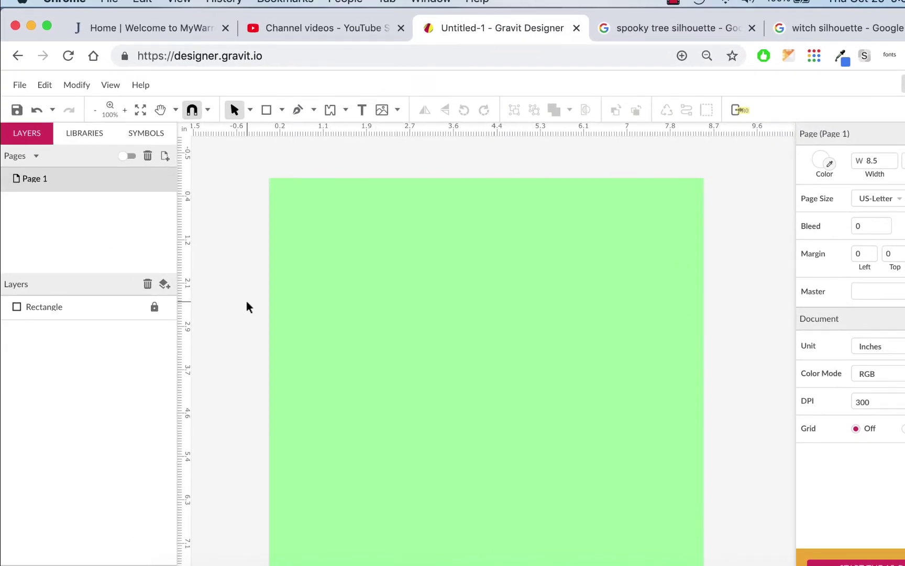
Paste the copied tree image into the Gravit document.
key(super+v)
scroll(585, 369, down, 4)
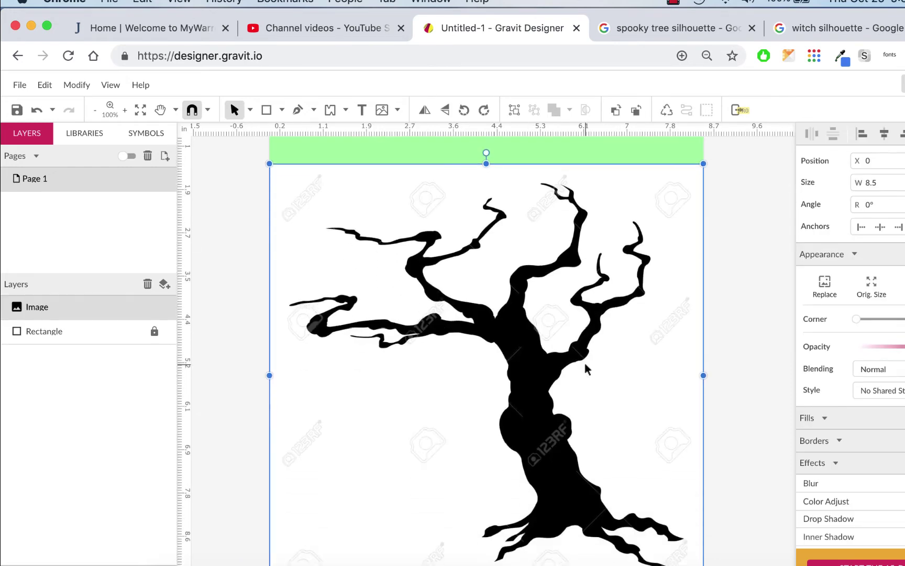
scroll(587, 369, down, 1)
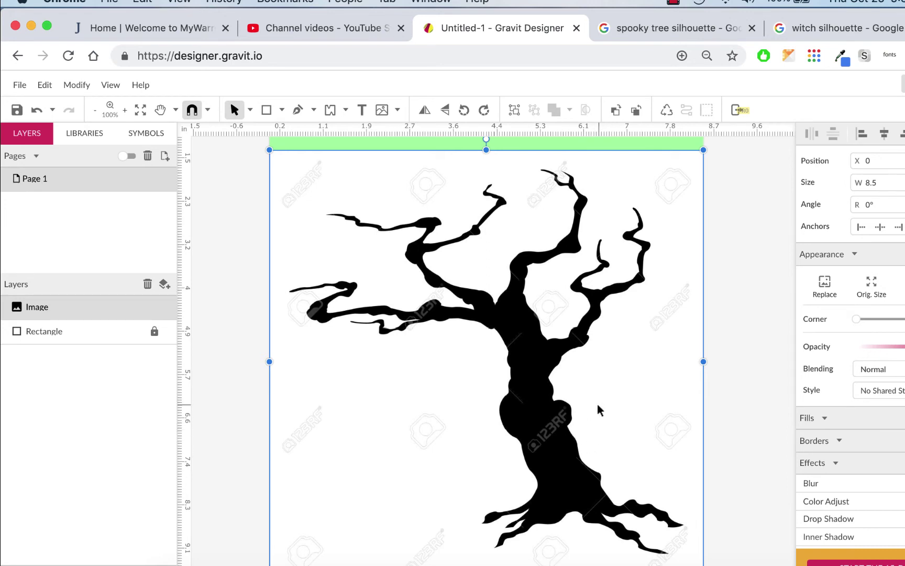
scroll(599, 411, down, 1)
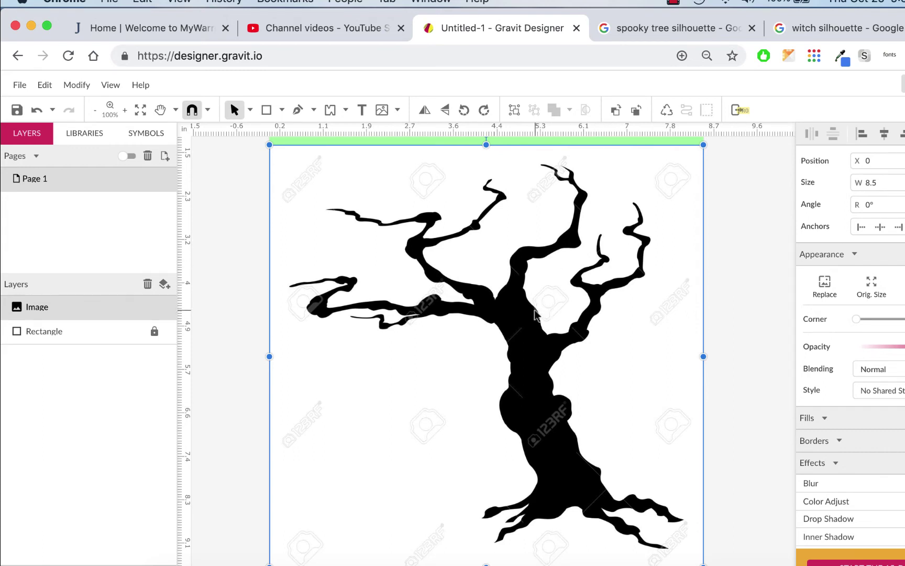
Vectorize the tree image and scale the group down onto the green page, zoomed to 100%.
click(78, 87)
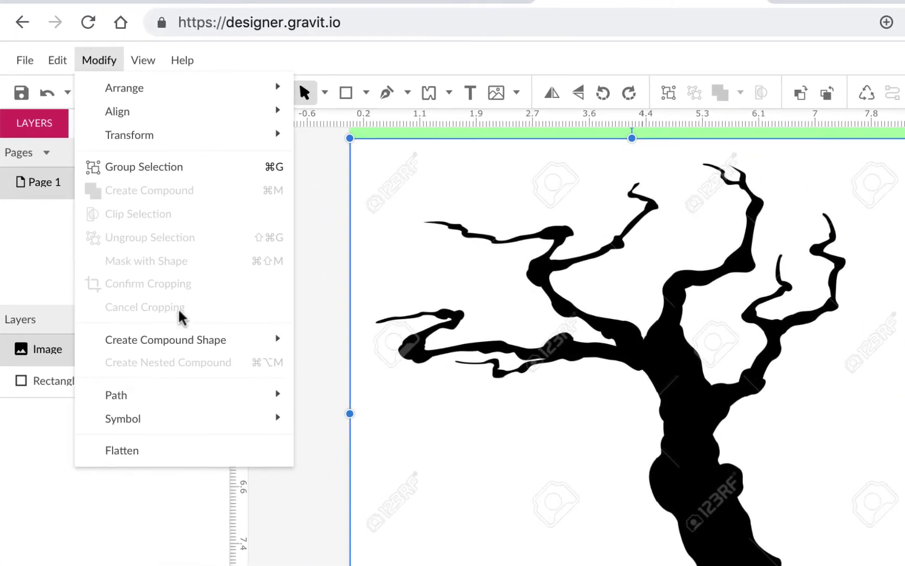
mouse_move(157, 375)
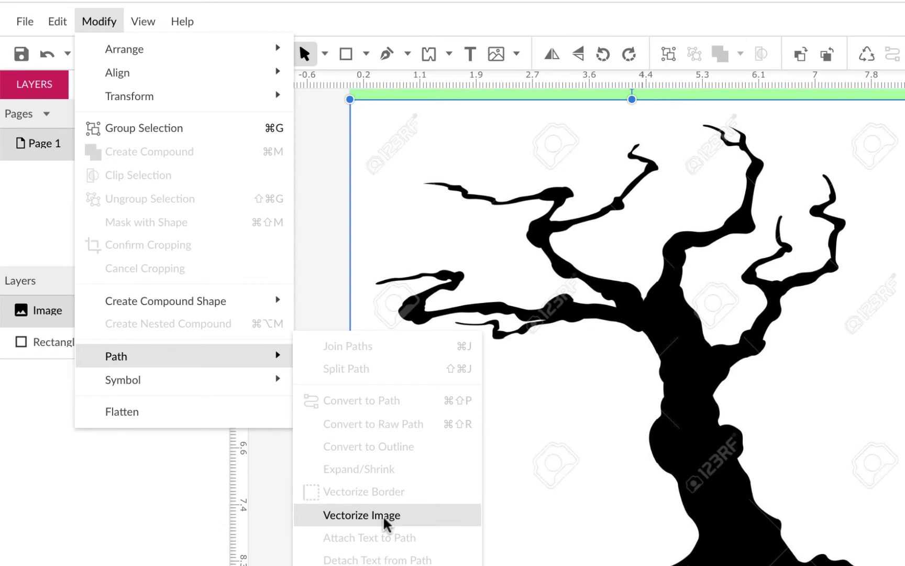
click(385, 517)
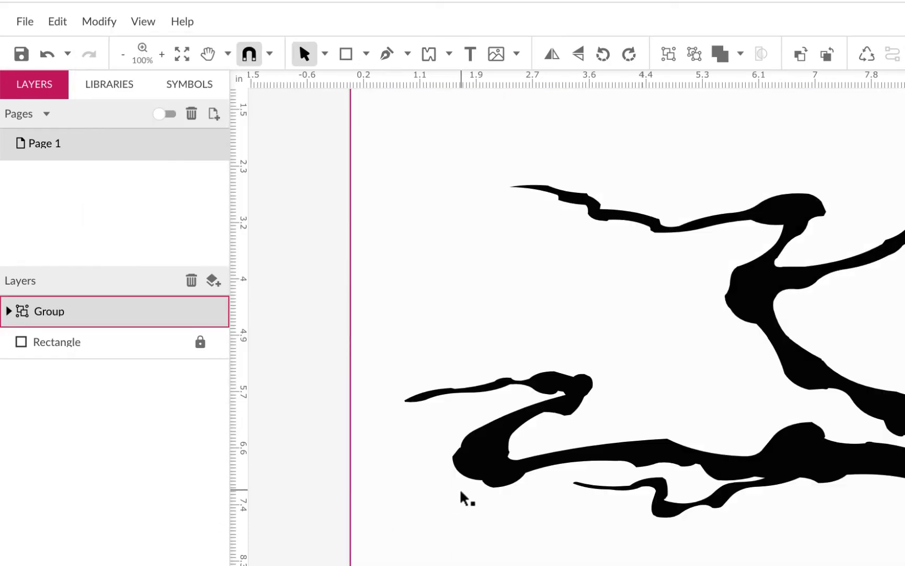
scroll(461, 498, down, 5)
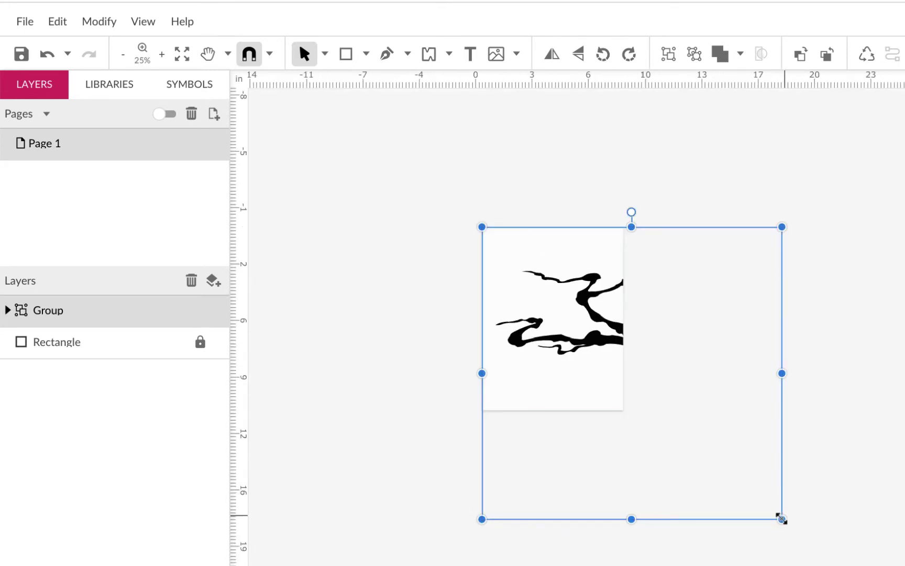
drag(773, 511, 612, 358)
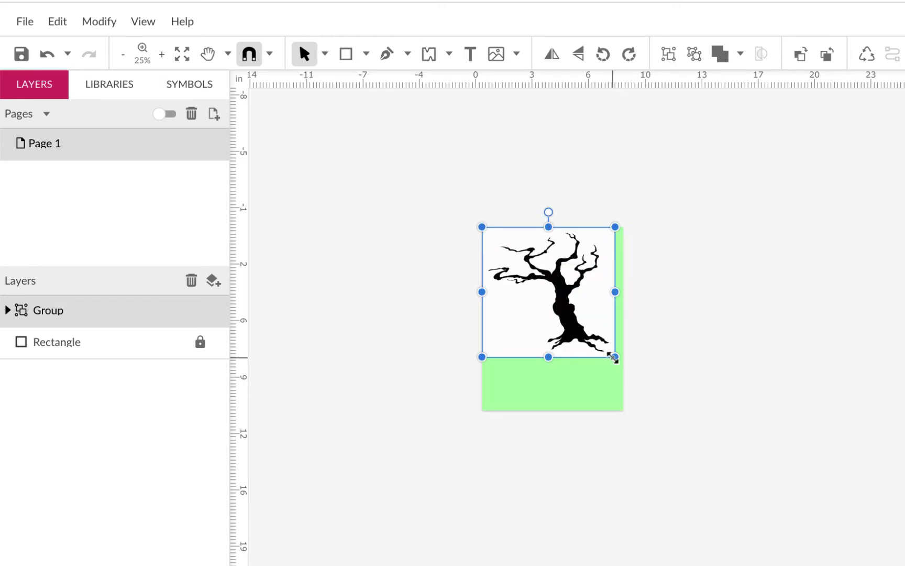
scroll(613, 357, up, 1)
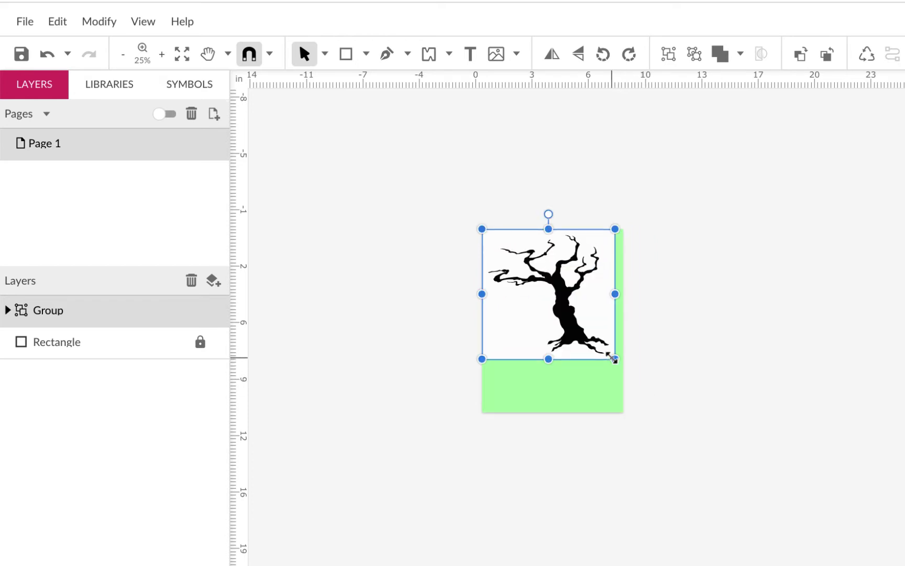
key(ctrl+0)
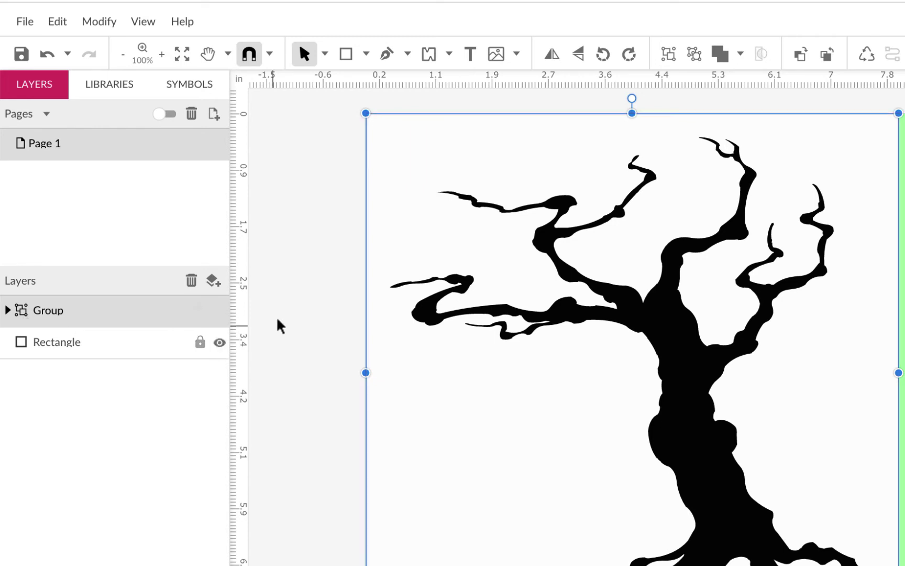
Check the group's transparent and black paths, then delete the transparent background path.
click(7, 310)
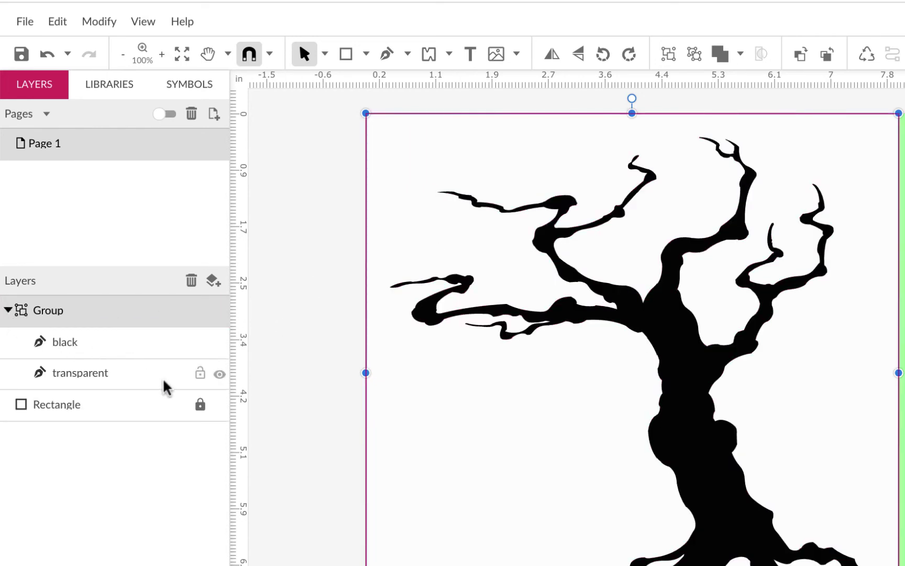
click(219, 374)
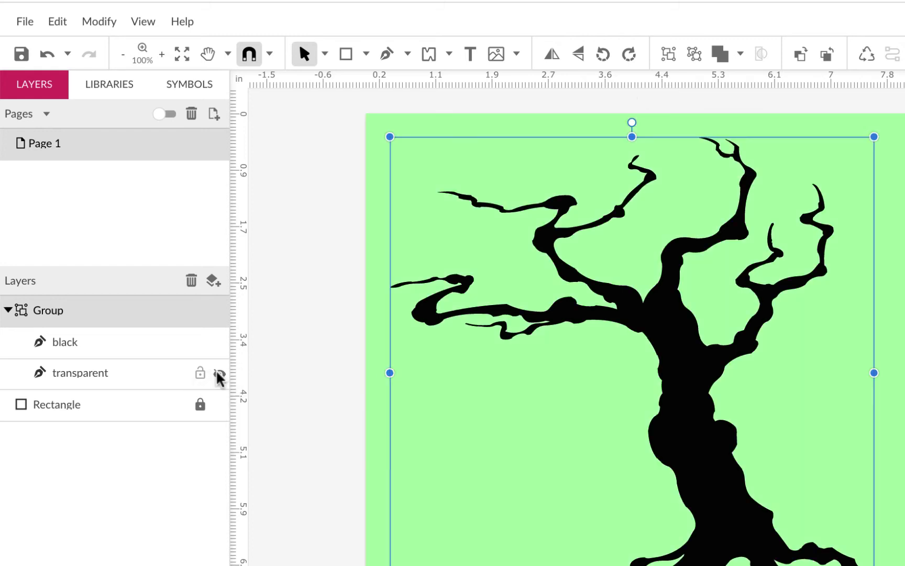
click(219, 374)
click(219, 345)
click(220, 344)
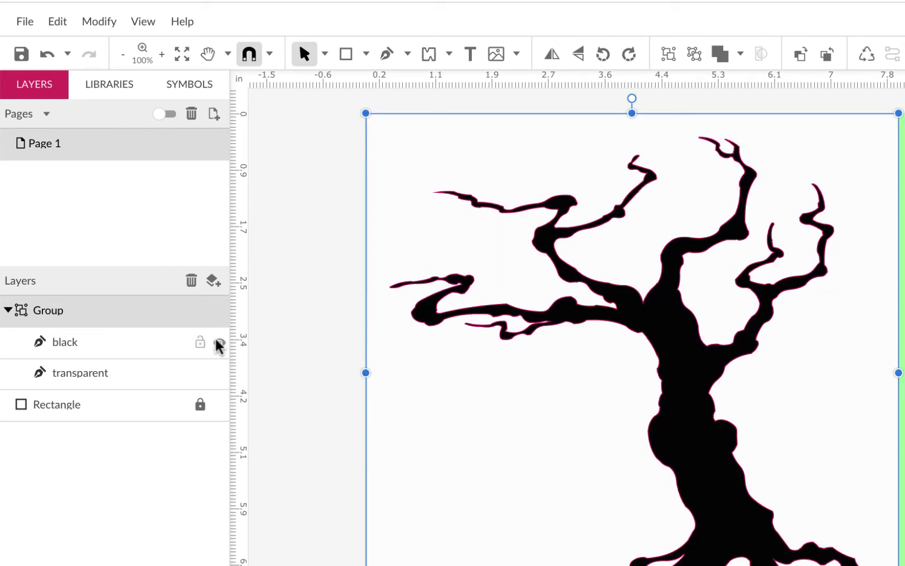
click(134, 386)
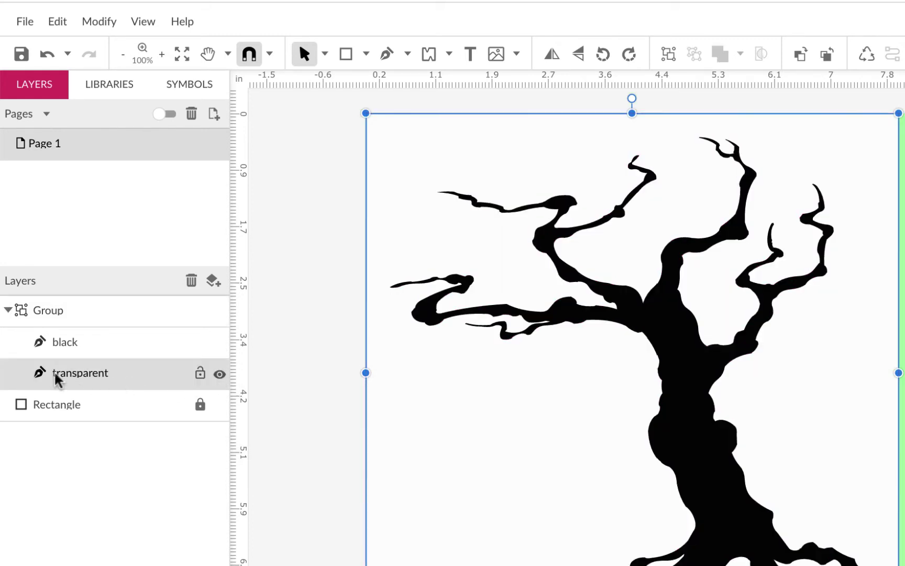
click(192, 281)
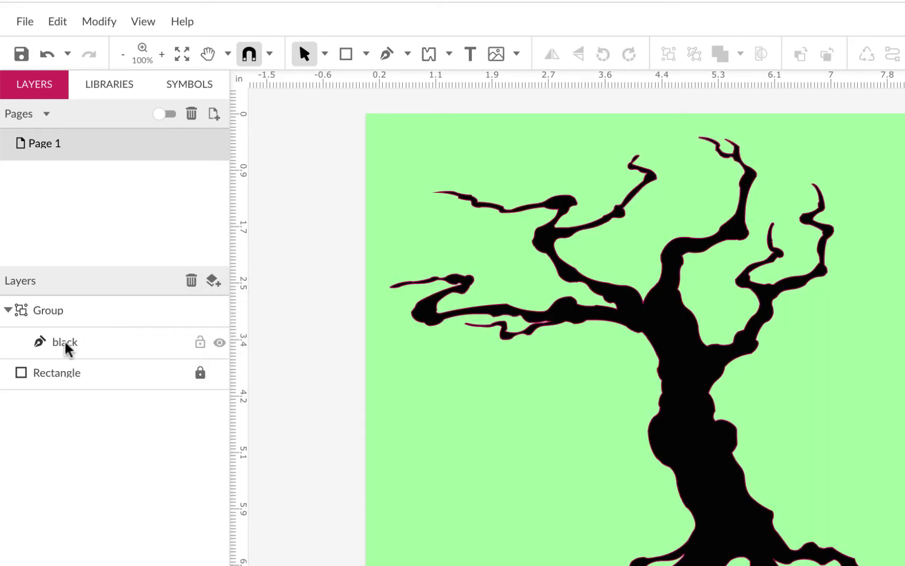
Ungroup the tree group and select the standalone black tree path.
click(61, 321)
right_click(61, 320)
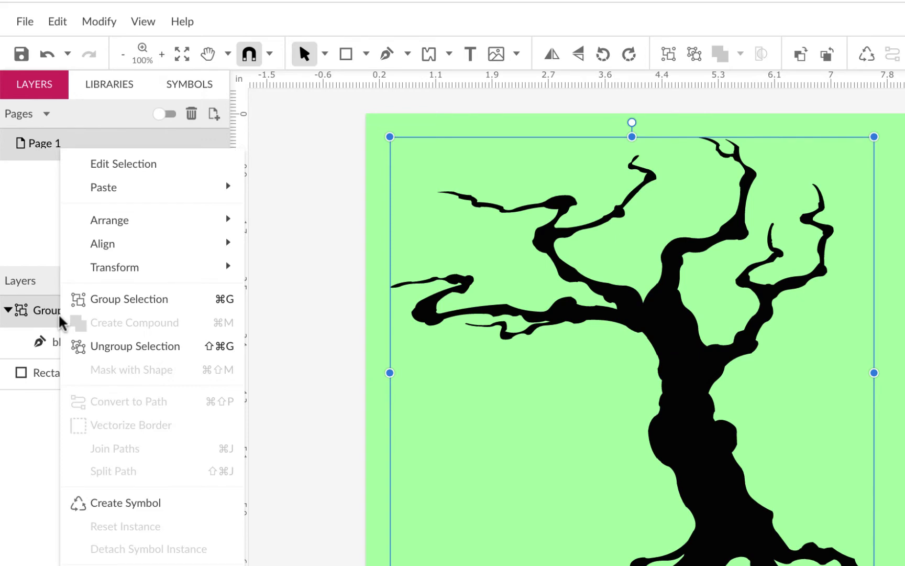
click(125, 347)
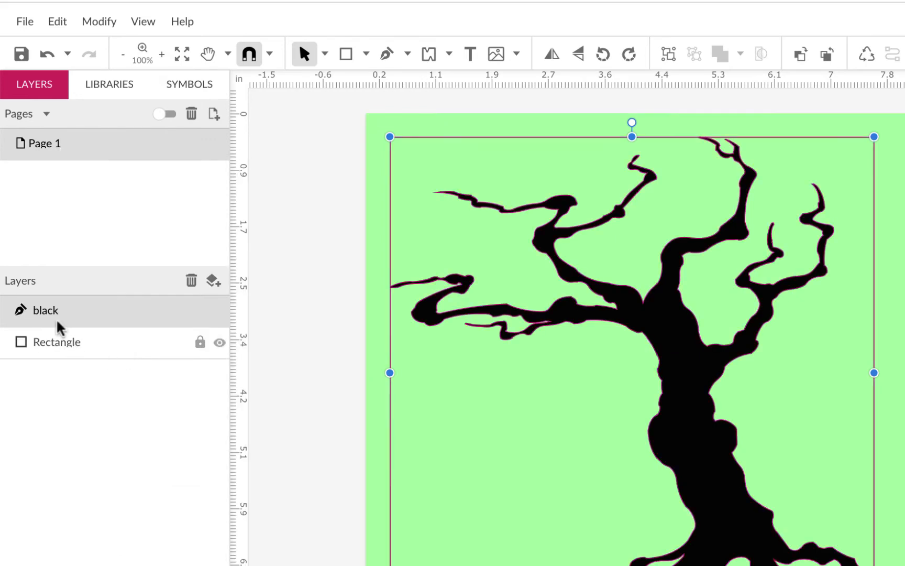
click(42, 317)
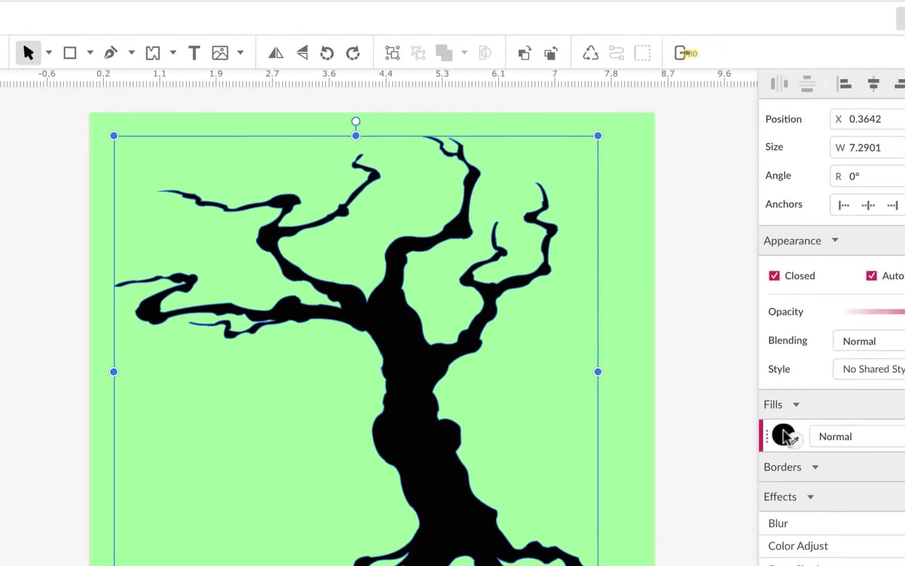
Fill the tree path with dark red #980000.
click(653, 434)
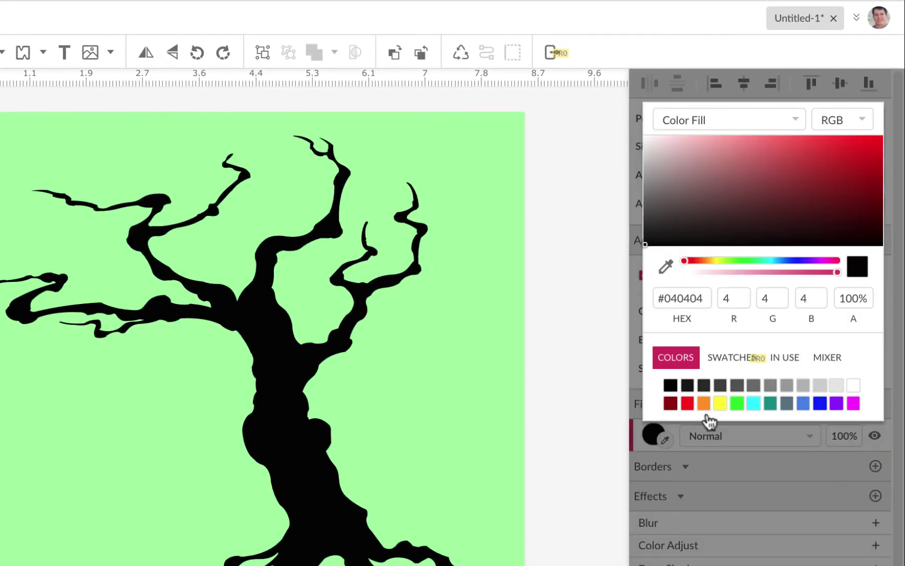
click(671, 404)
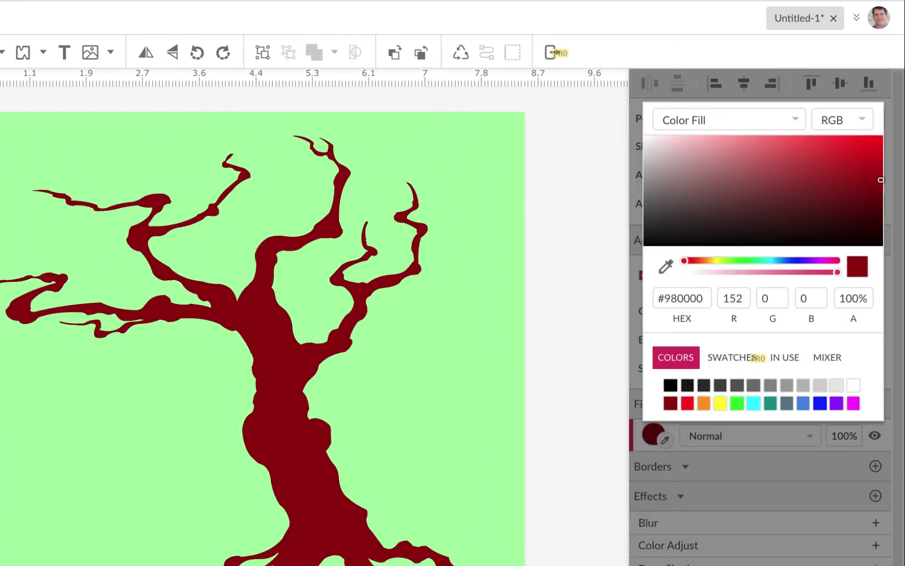
click(139, 52)
Toggle Outline View on and off, then delete the tree path.
click(176, 202)
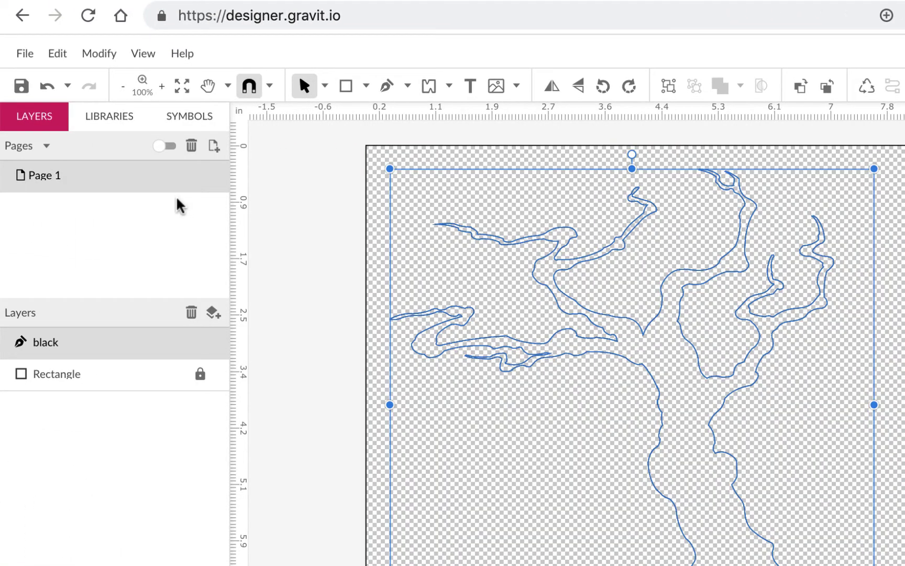
click(145, 54)
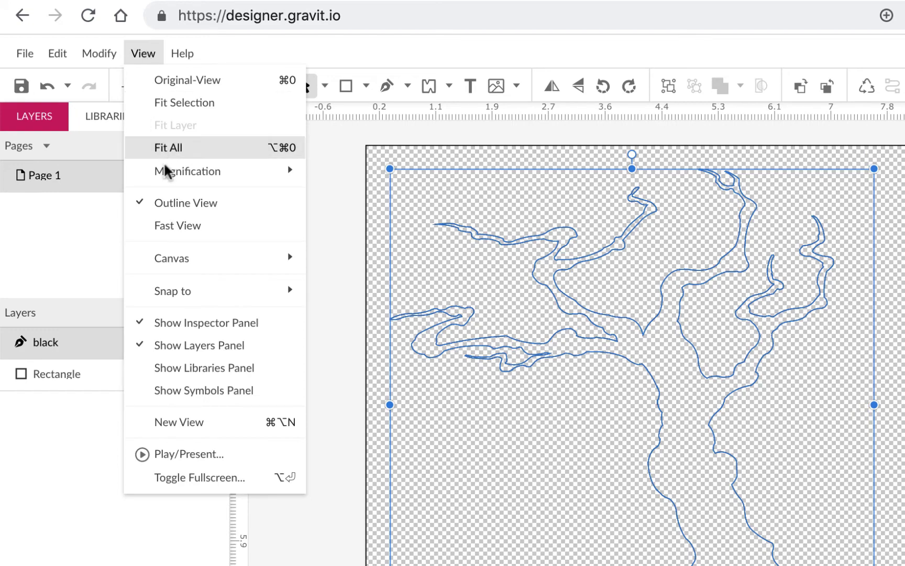
click(177, 206)
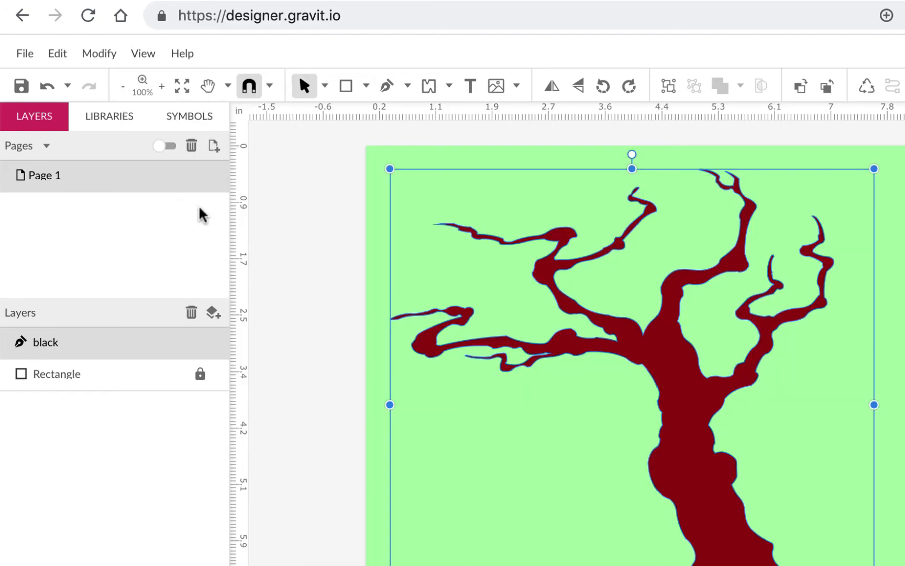
key(Delete)
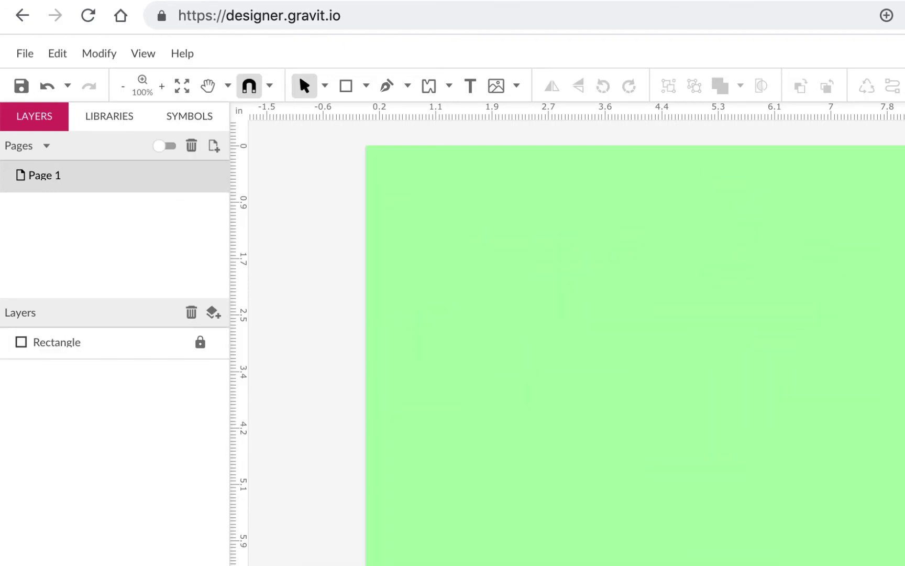
key(ctrl+Tab)
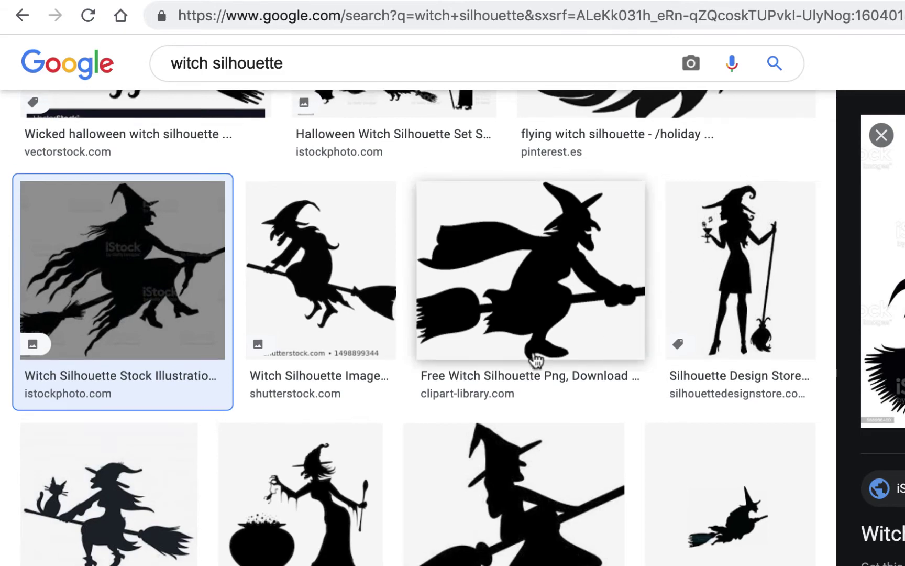
Copy the Amazon.com witch-on-broom silhouette from Google Images and return to Gravit.
scroll(531, 356, down, 10)
scroll(534, 361, up, 5)
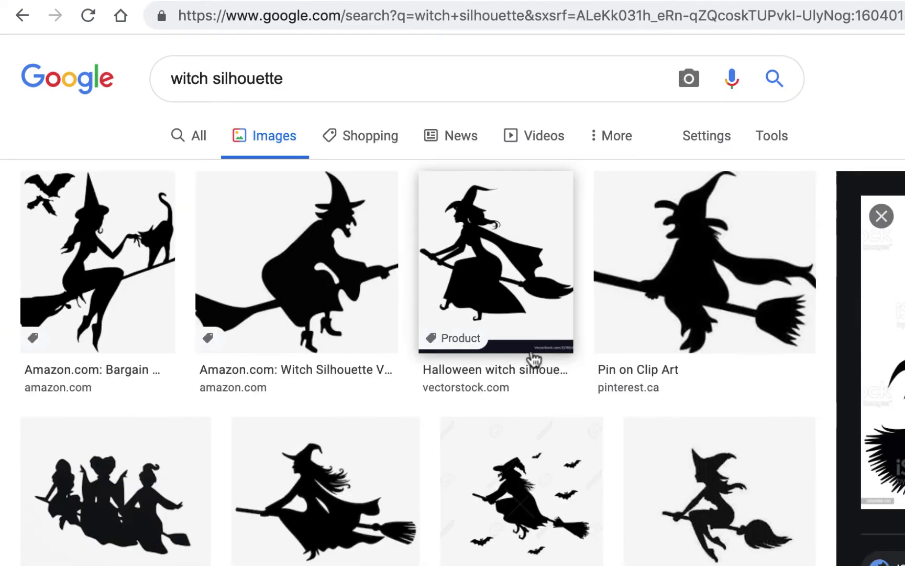
click(312, 265)
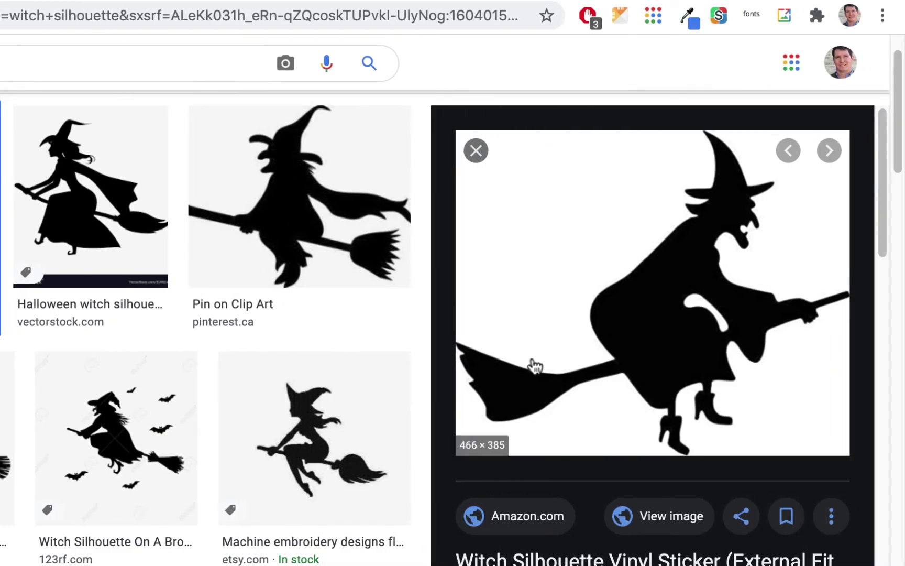
right_click(697, 315)
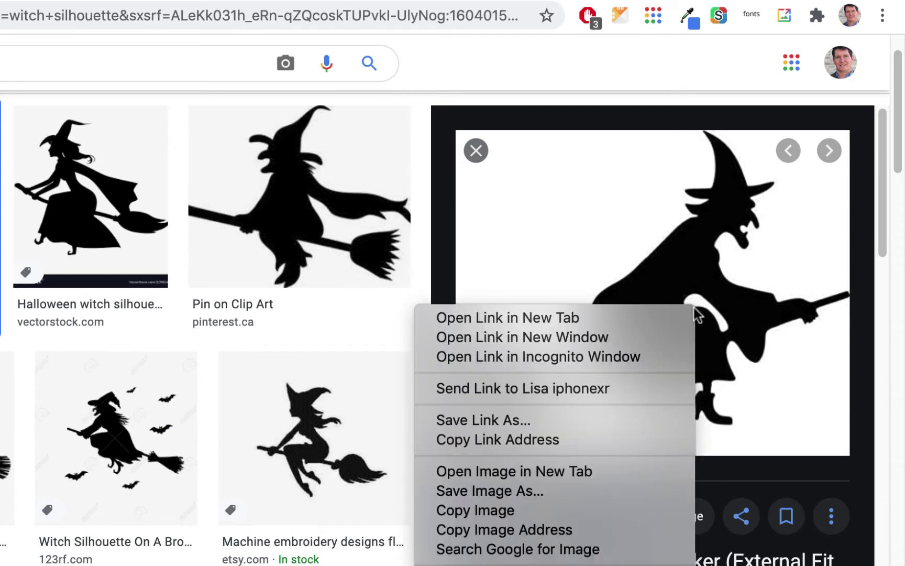
click(488, 513)
key(ctrl+Tab)
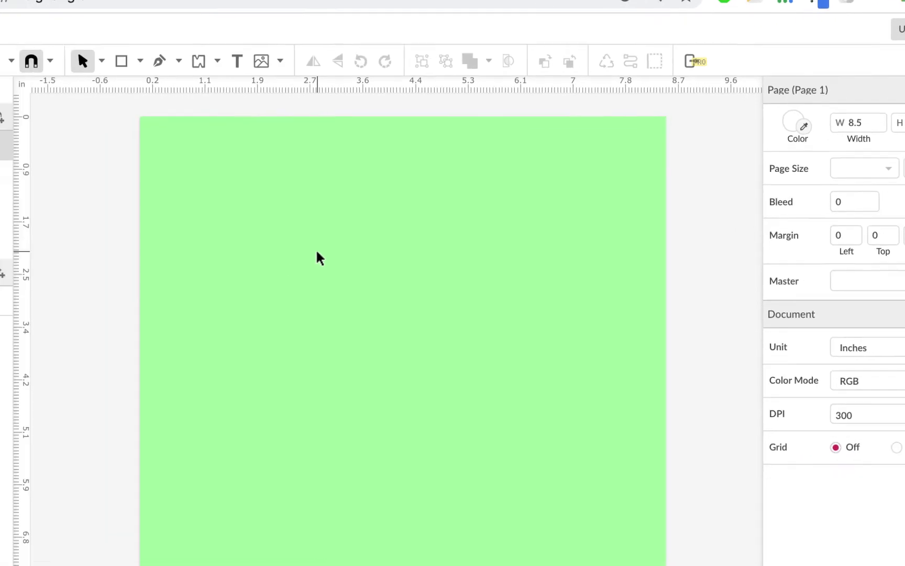
Paste the witch image, move it up the page, and vectorize it into an expanded path group.
key(ctrl+v)
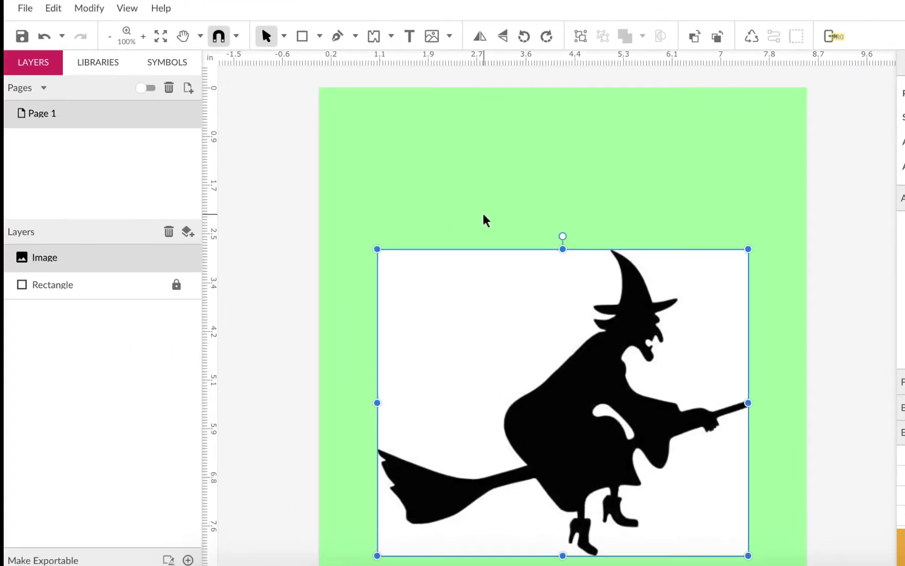
drag(605, 361, 592, 250)
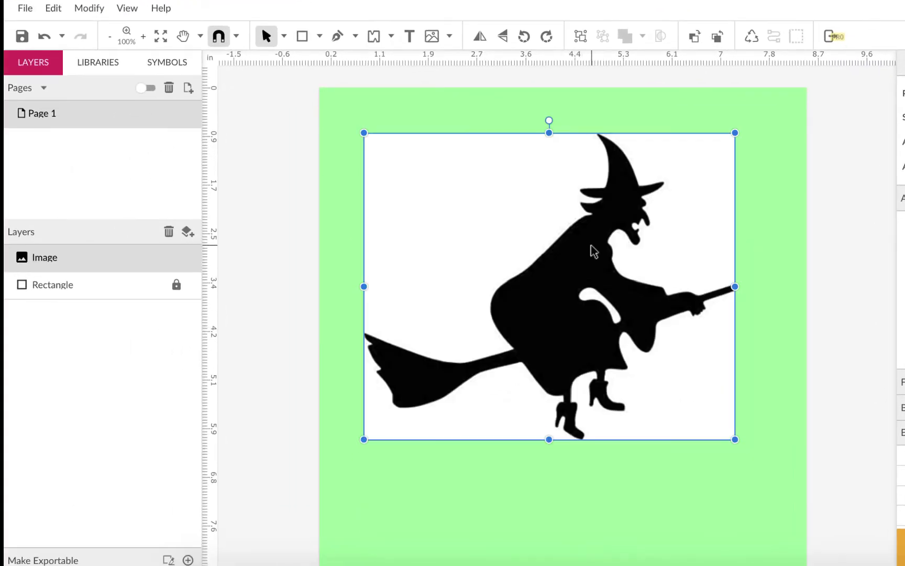
click(90, 12)
mouse_move(135, 297)
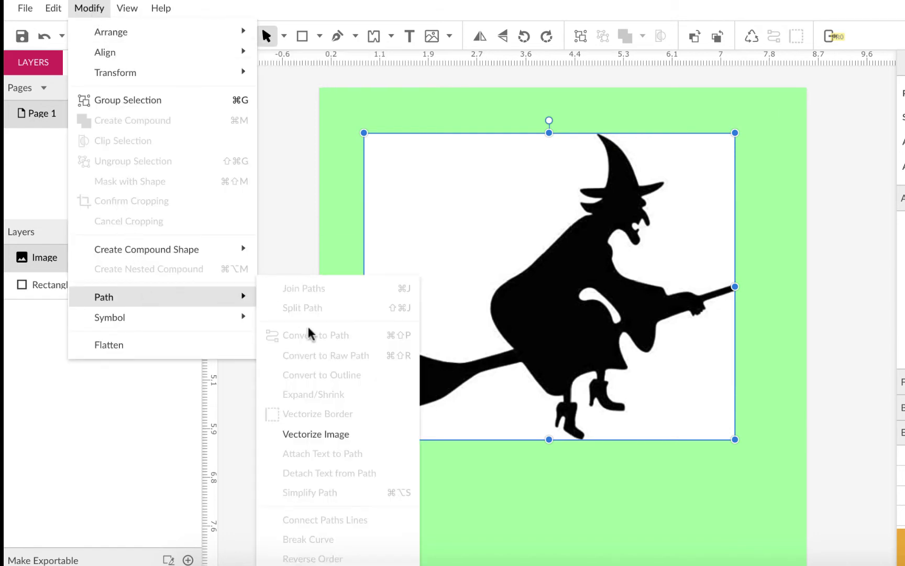
click(334, 434)
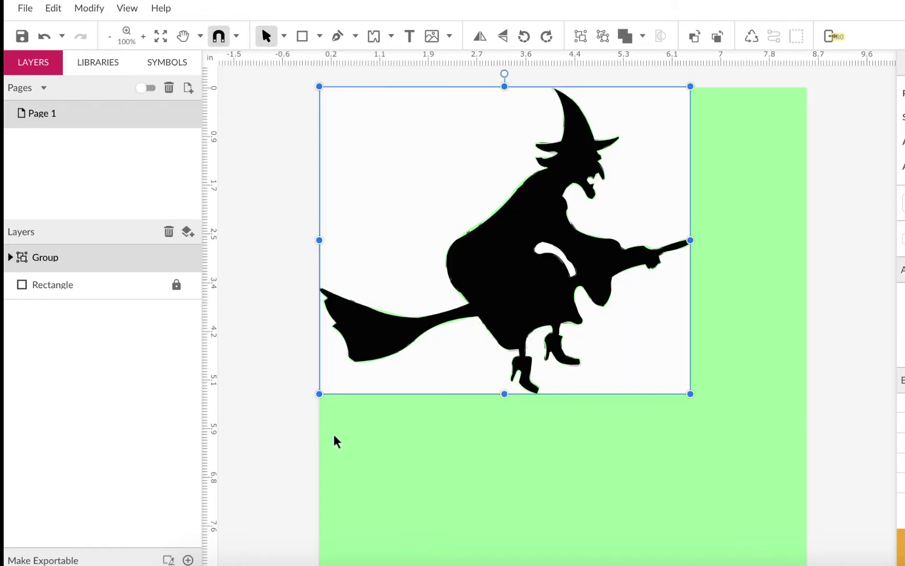
click(10, 258)
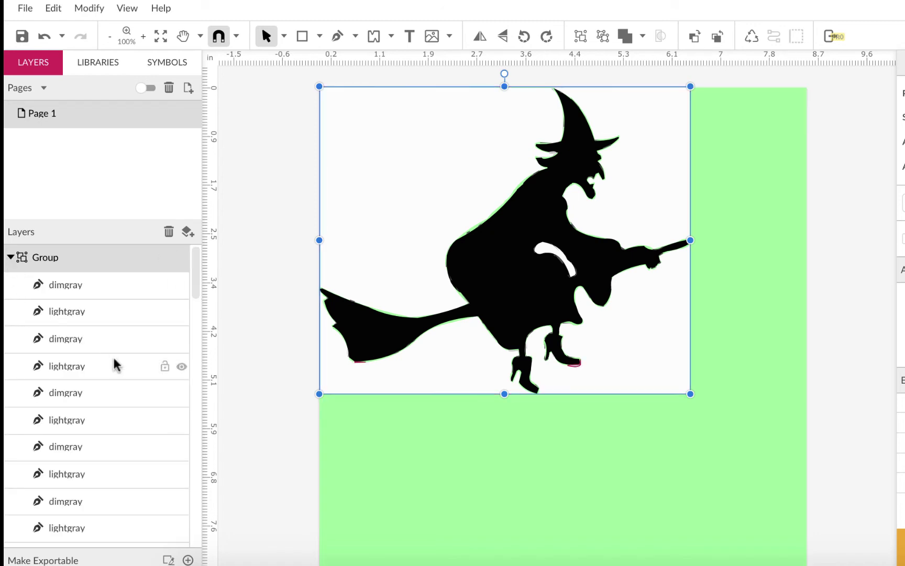
Toggle the black witch path's visibility repeatedly to inspect the layers beneath.
scroll(113, 361, down, 10)
scroll(114, 364, down, 2)
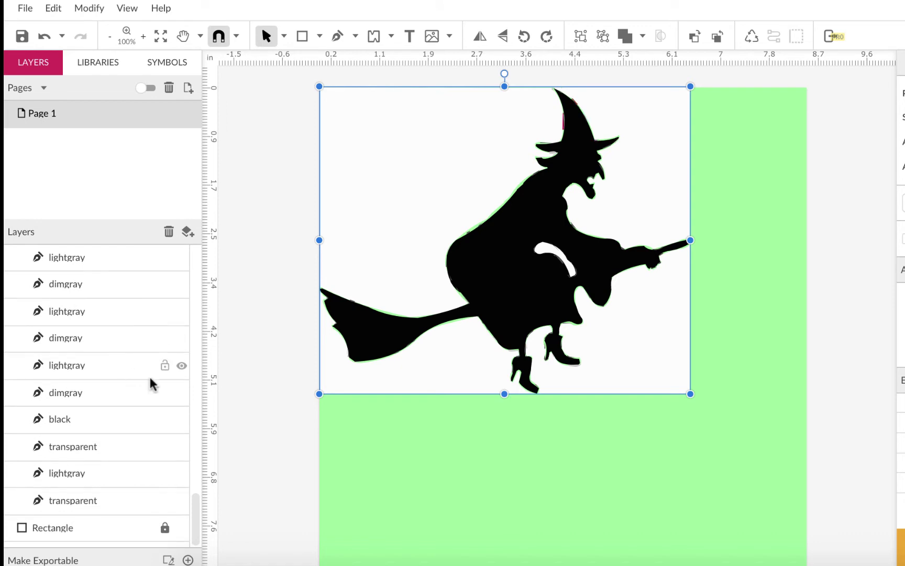
click(181, 419)
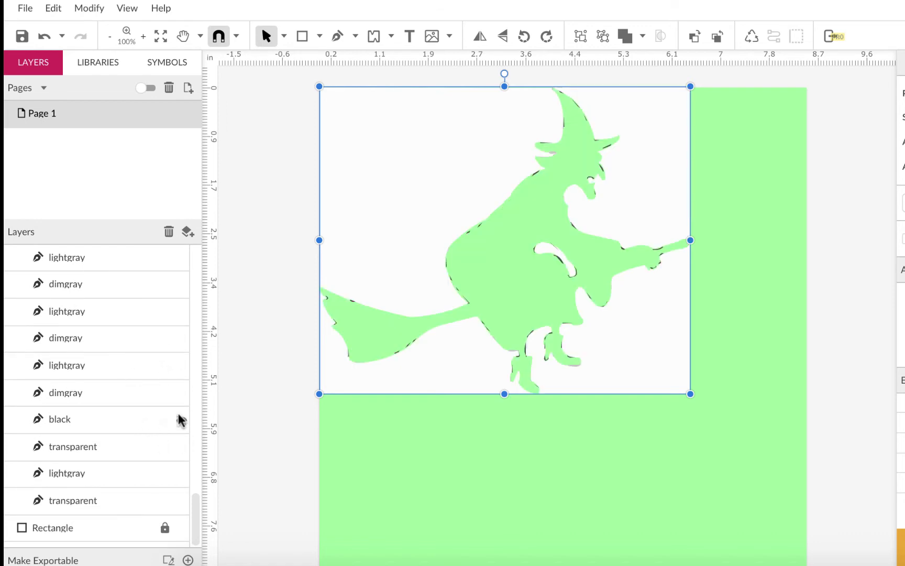
click(180, 420)
click(181, 420)
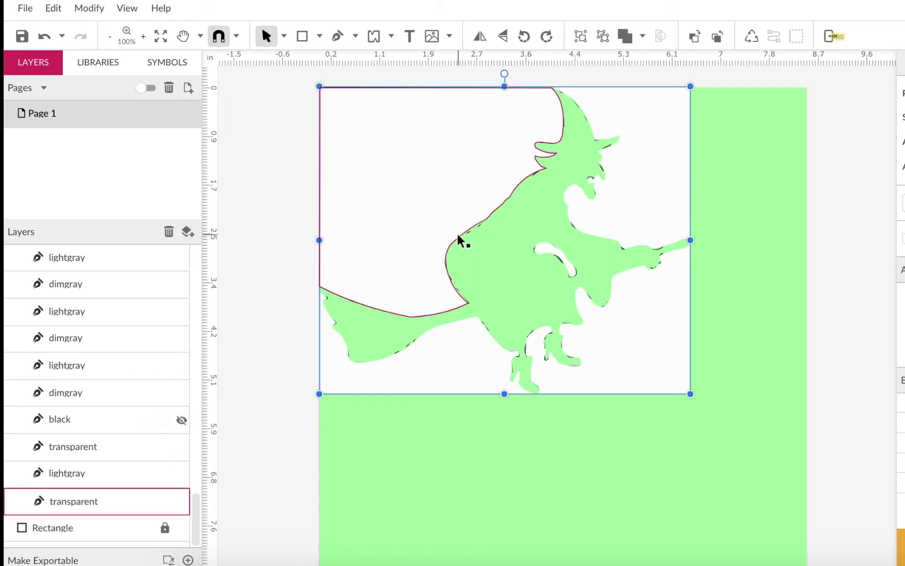
click(181, 419)
click(180, 420)
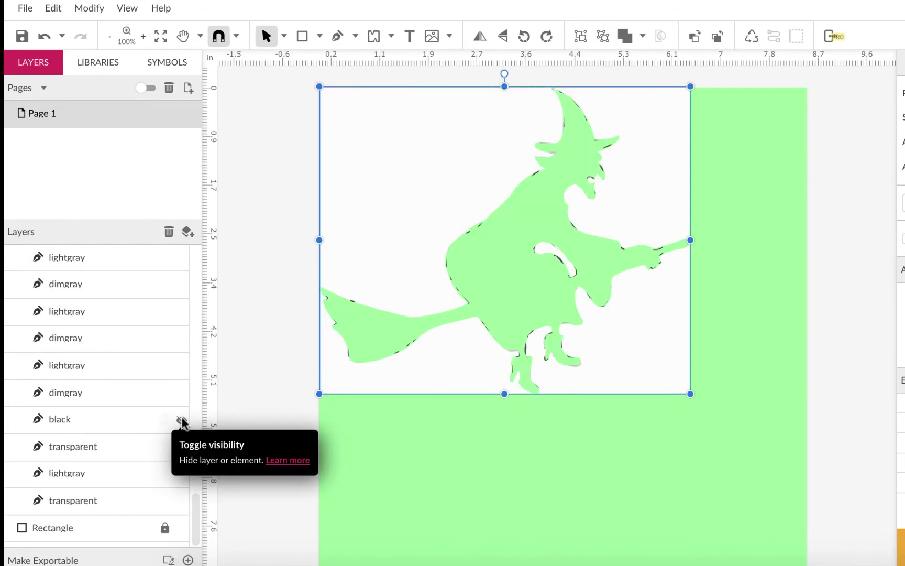
click(181, 420)
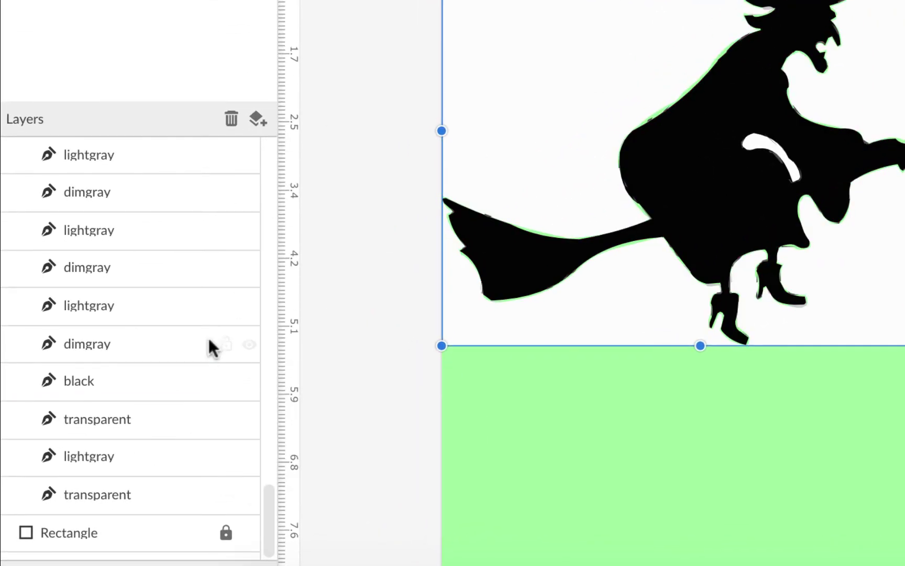
Delete the transparent, lightgray and dimgray layers, leaving only the black witch path in the group.
click(149, 418)
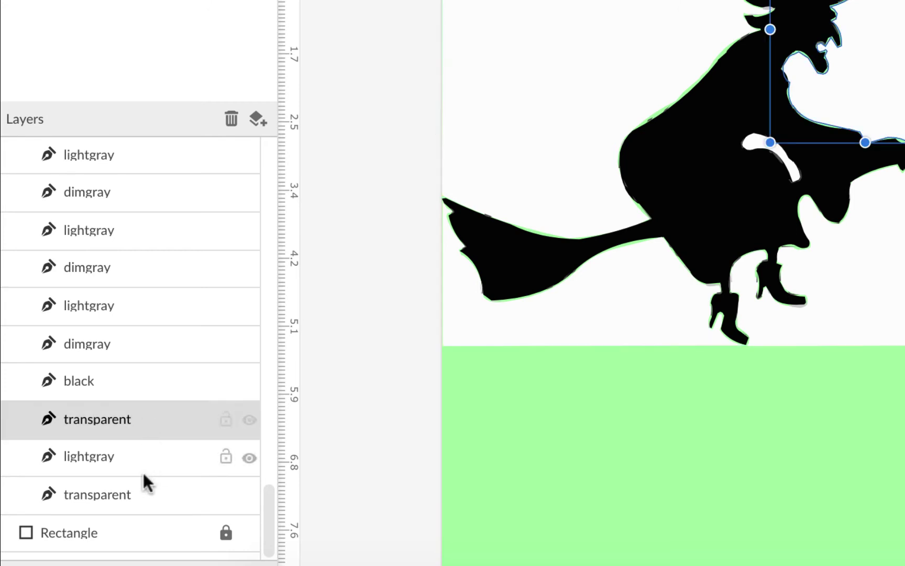
shift+click(134, 485)
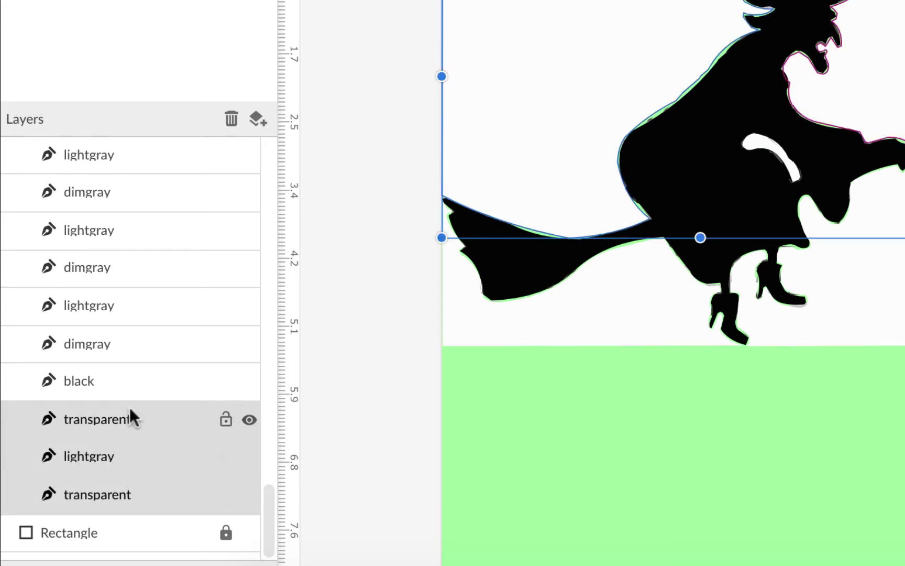
click(231, 120)
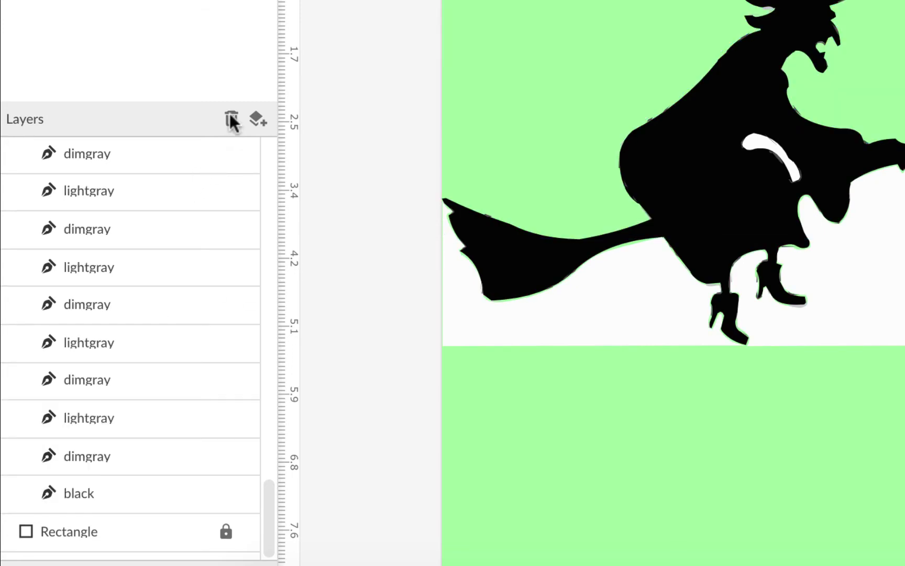
click(155, 453)
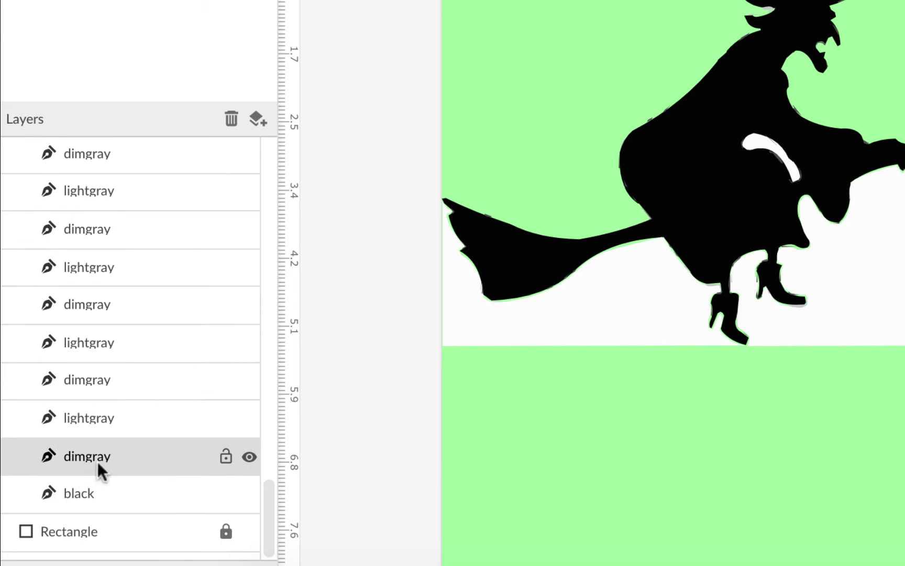
scroll(100, 458, up, 10)
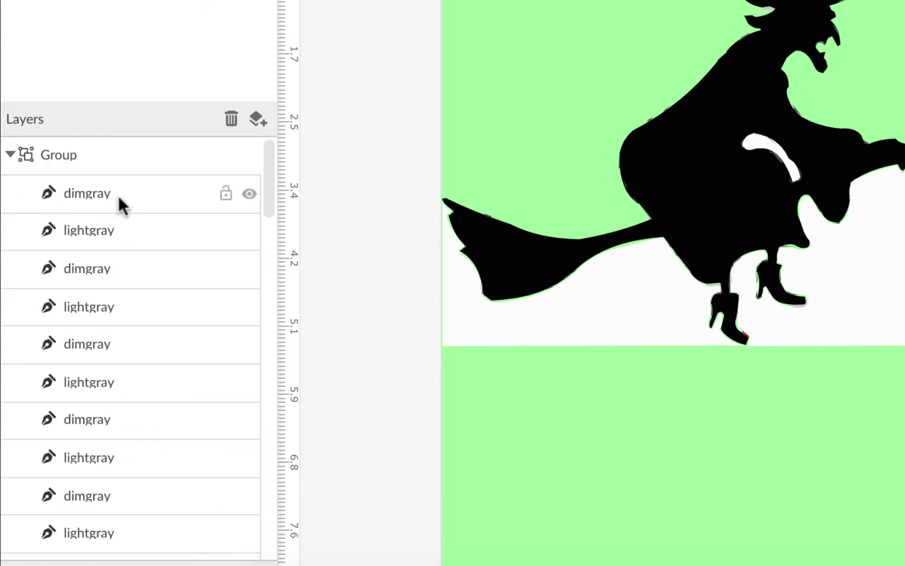
key(ctrl+a)
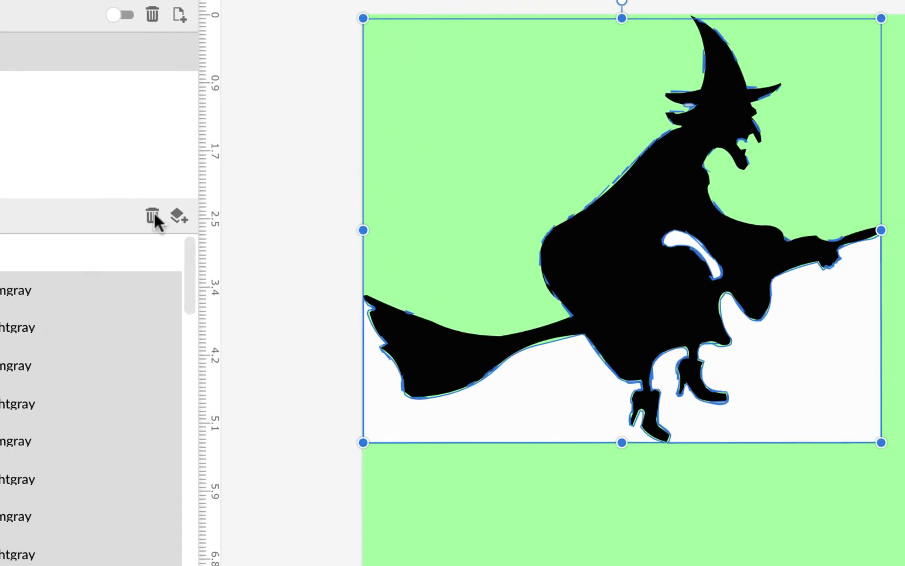
click(153, 214)
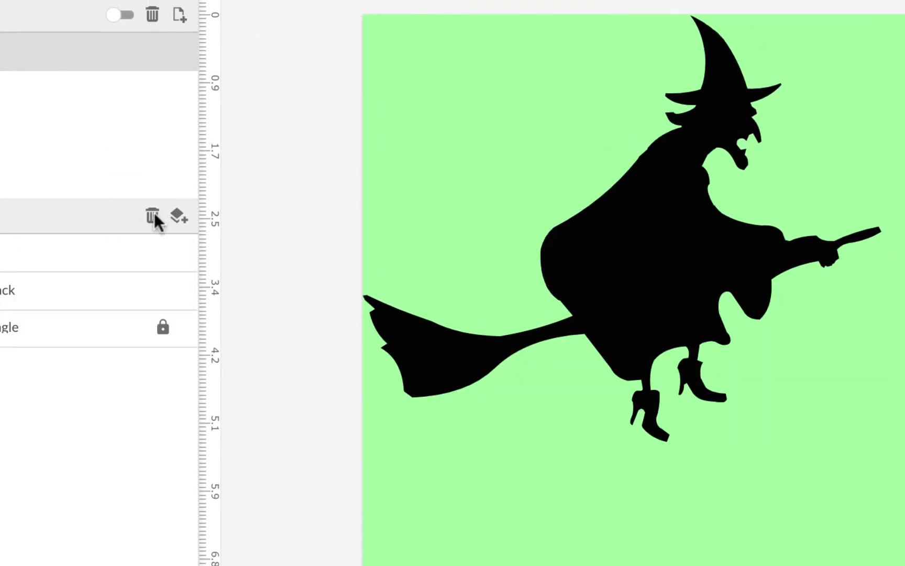
click(674, 221)
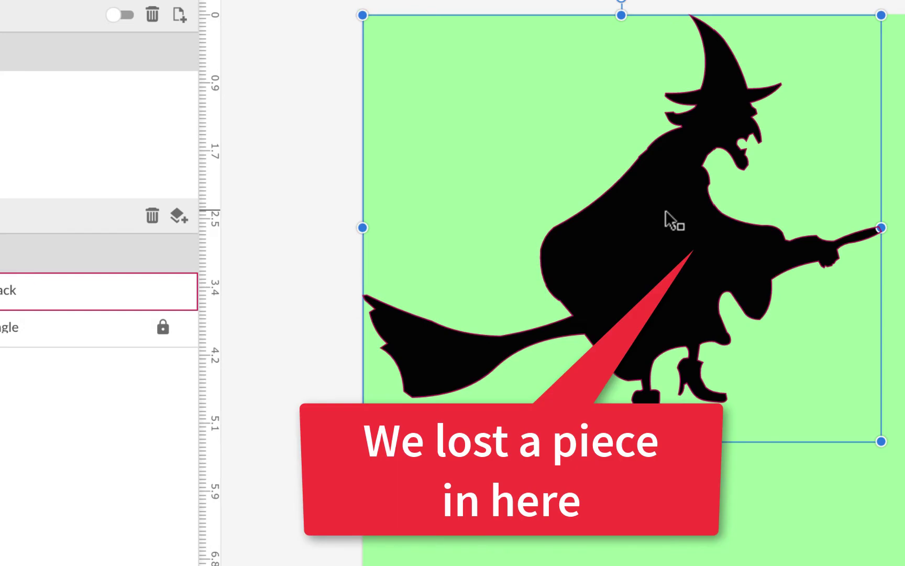
click(45, 285)
Ungroup the witch path from its group, then delete it from the page.
right_click(45, 280)
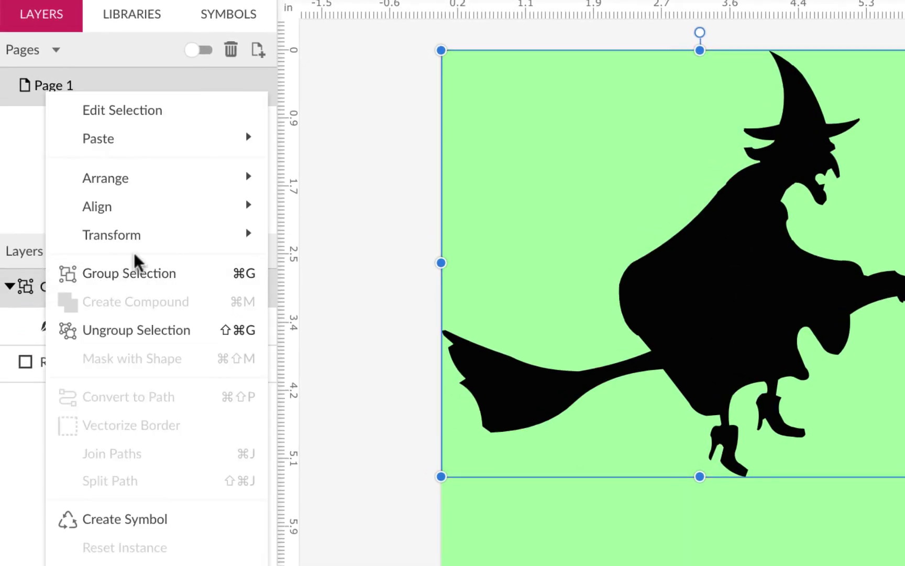
click(136, 329)
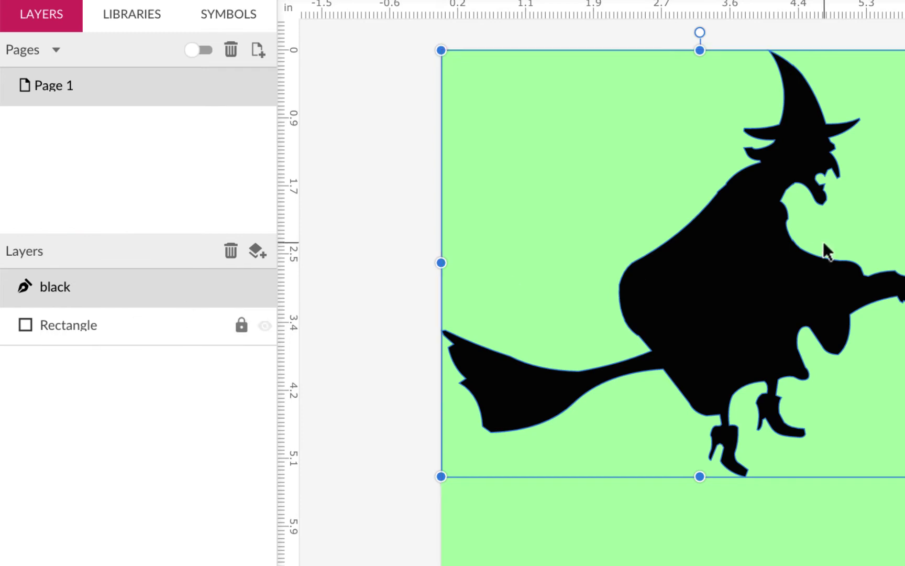
key(Escape)
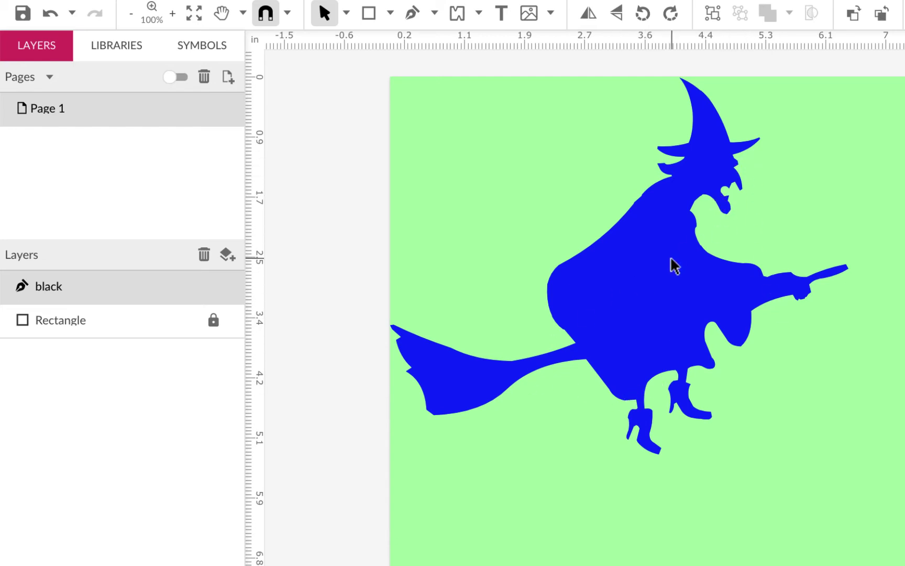
key(Delete)
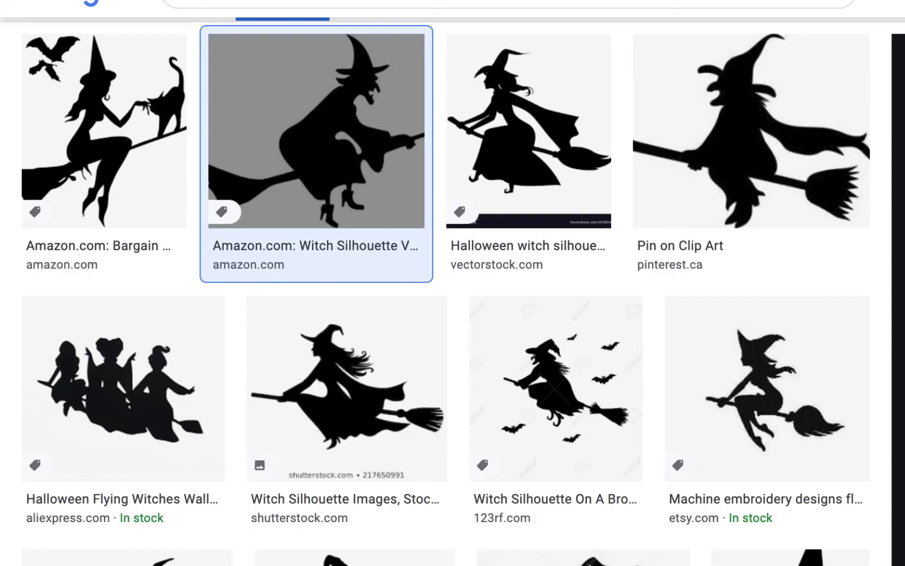
Preview the Shutterstock witch-on-broom silhouette and copy the image.
scroll(777, 228, down, 1)
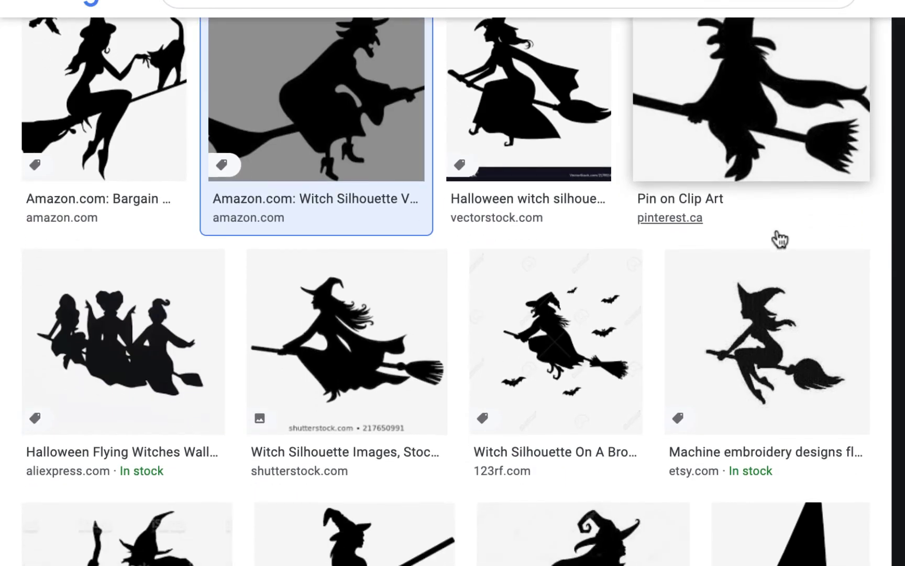
scroll(776, 227, down, 2)
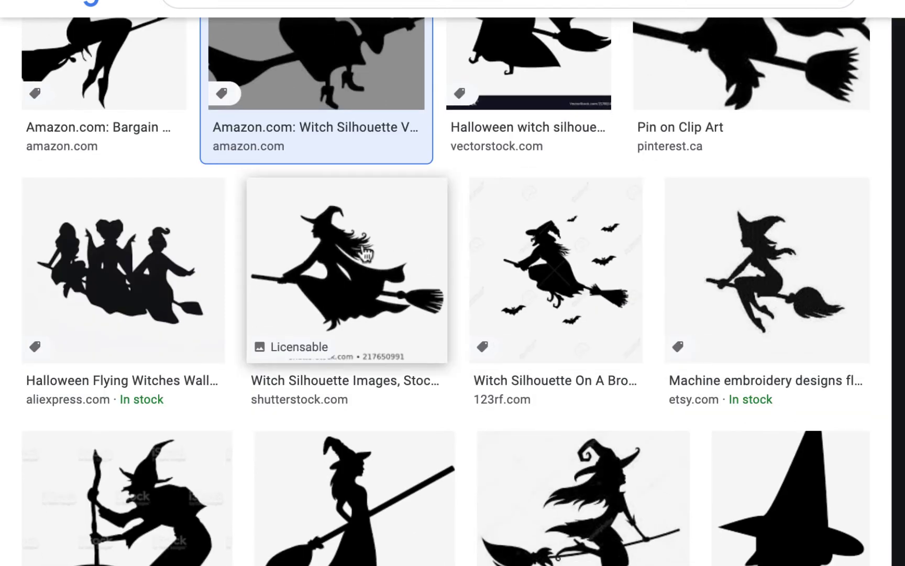
click(356, 285)
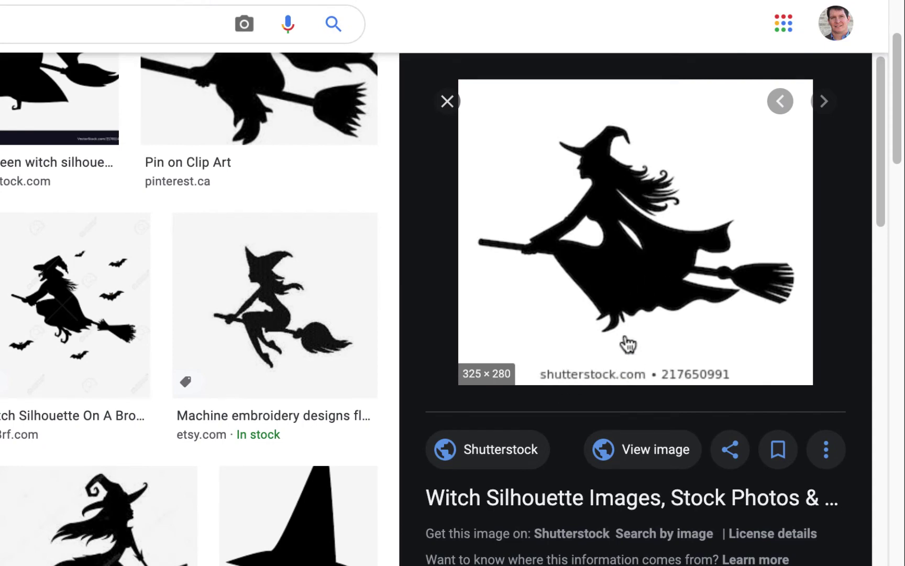
right_click(590, 244)
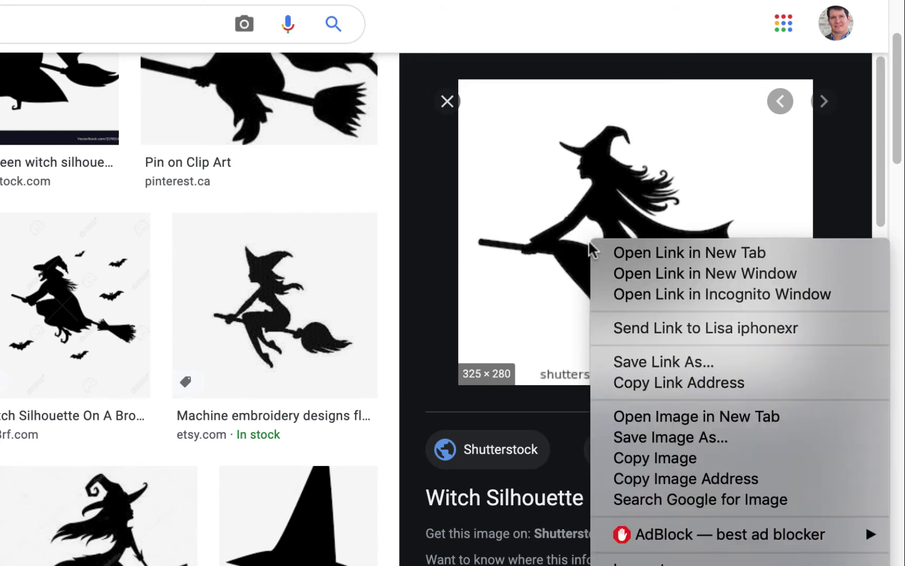
click(655, 458)
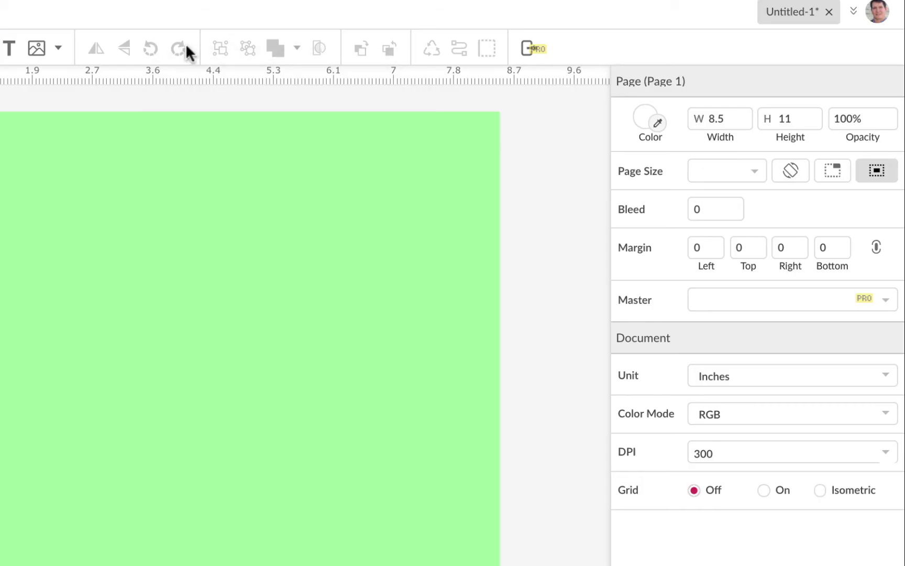
Paste the Shutterstock witch image, move it higher on the page, and vectorize it.
key(super+v)
drag(506, 513, 473, 323)
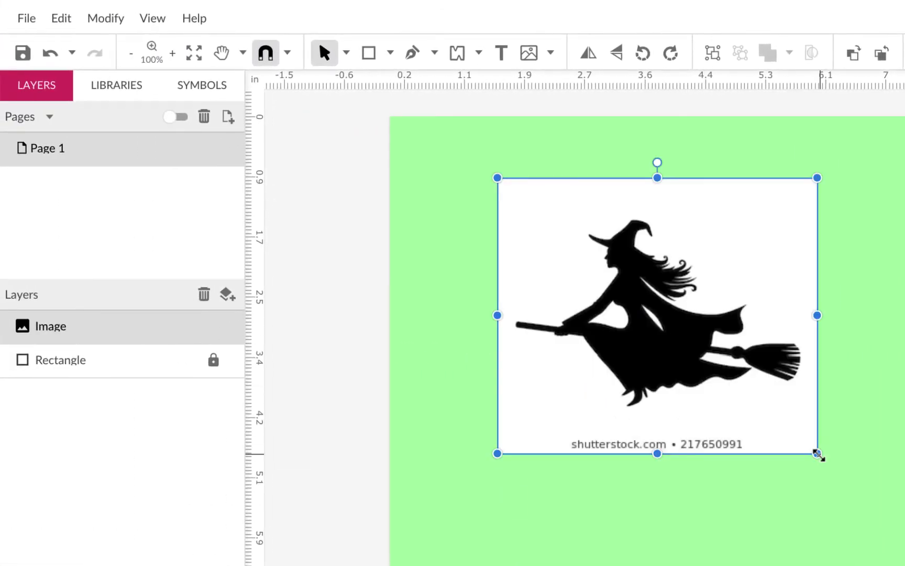
click(118, 24)
mouse_move(192, 375)
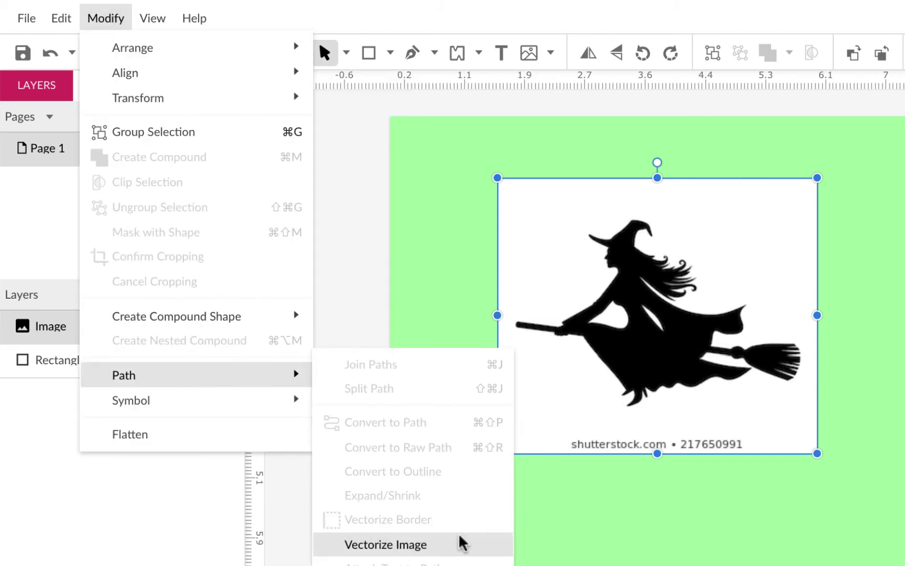
click(438, 544)
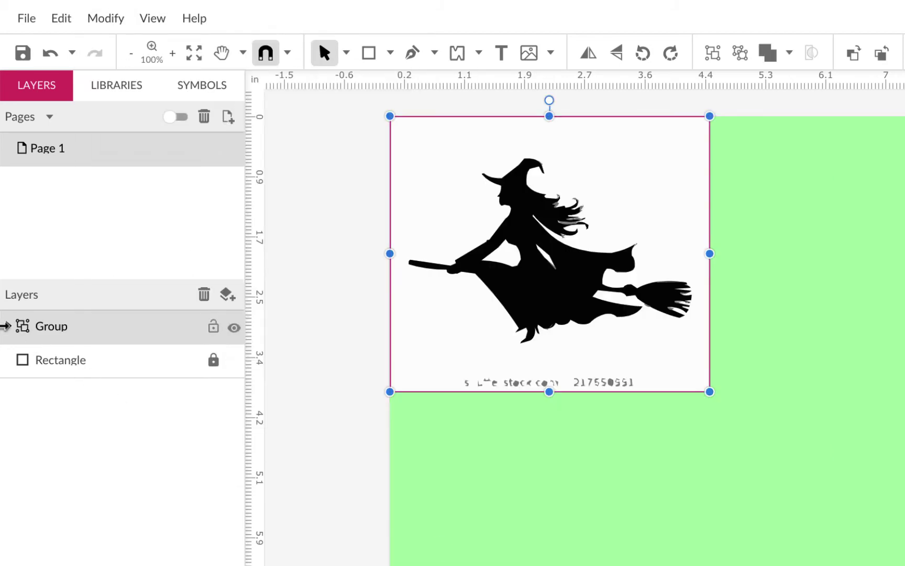
click(8, 326)
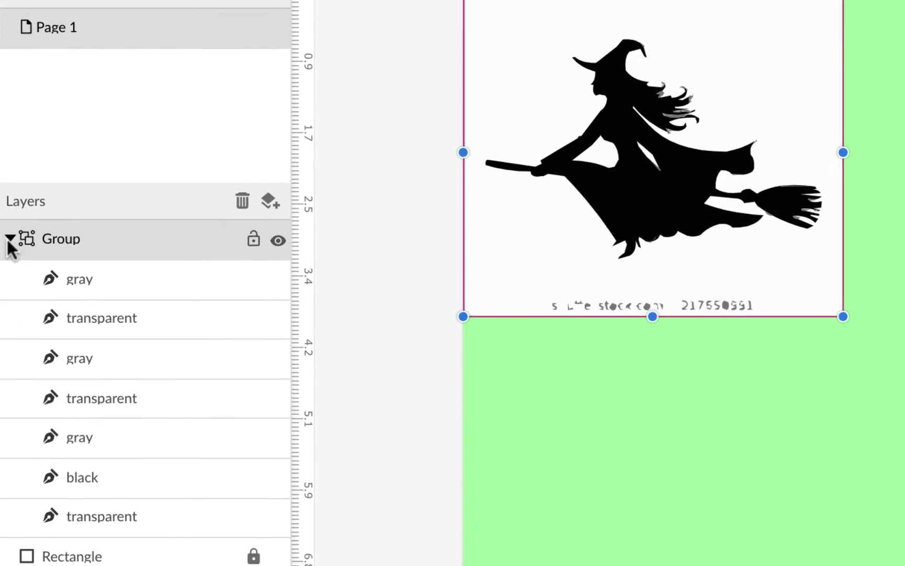
Inspect beneath the black witch path by toggling it, then delete the white background shape.
click(197, 476)
click(278, 478)
click(278, 478)
click(277, 478)
click(278, 478)
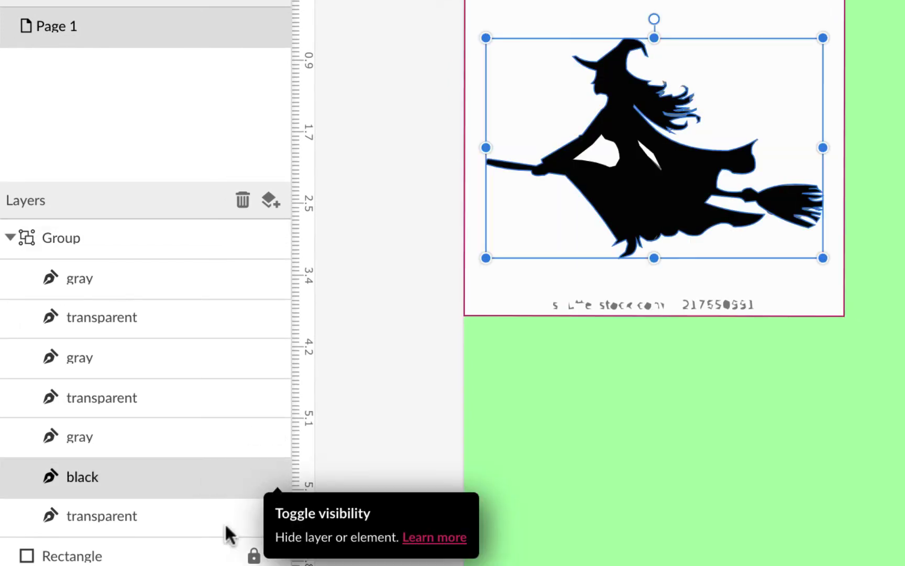
click(189, 519)
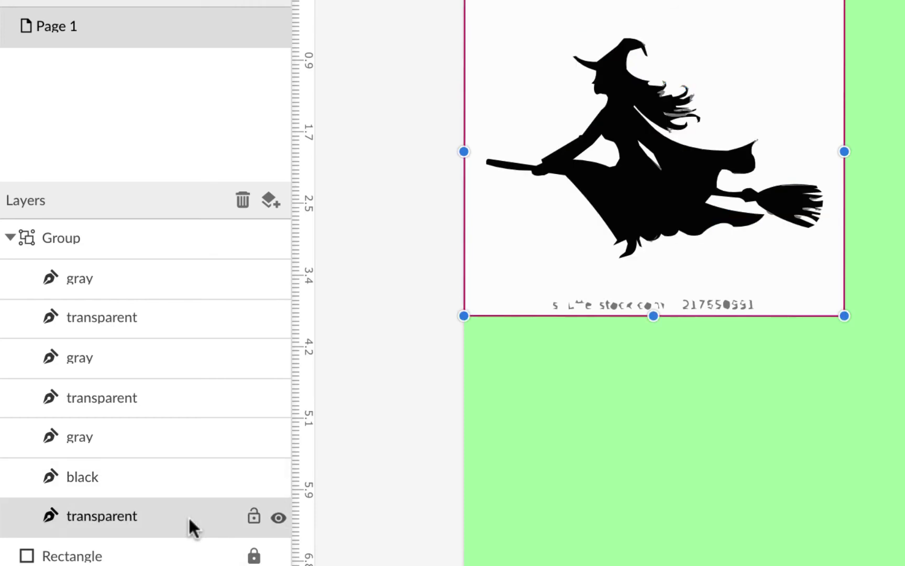
click(243, 200)
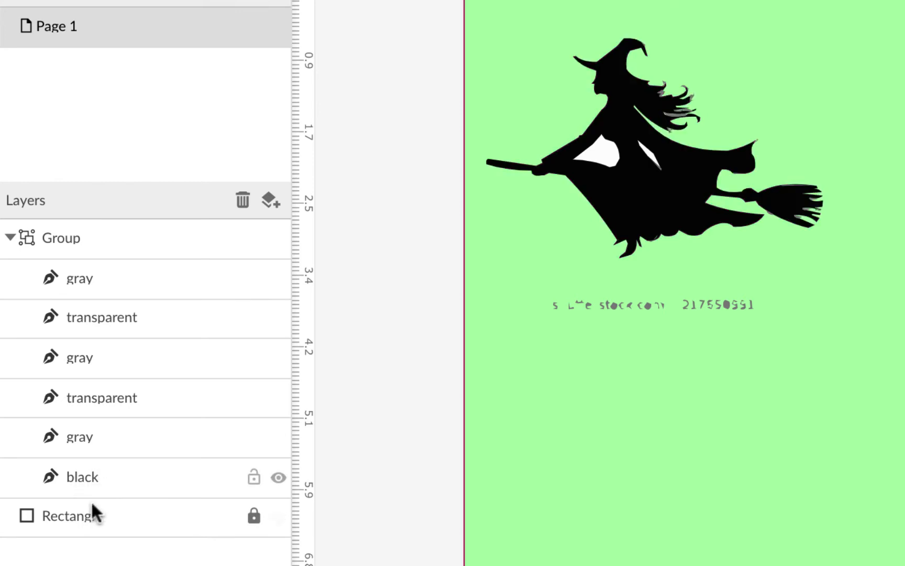
Delete the gray and transparent leftover layers, then undo to restore all five.
click(125, 433)
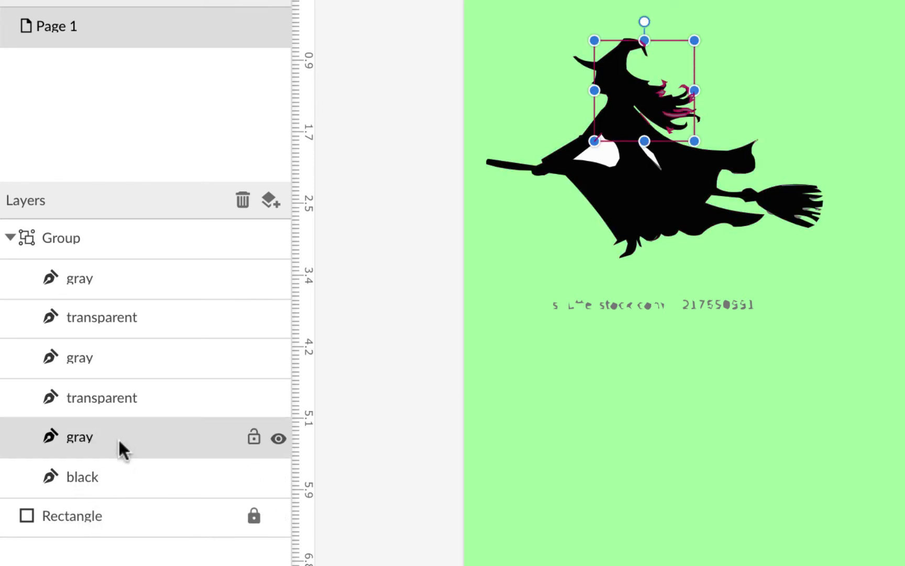
shift+click(126, 283)
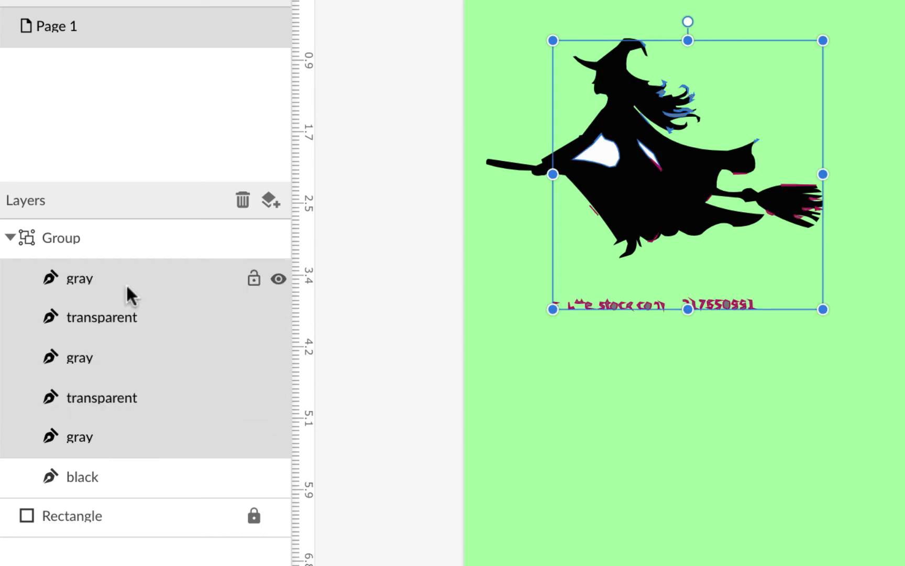
click(246, 197)
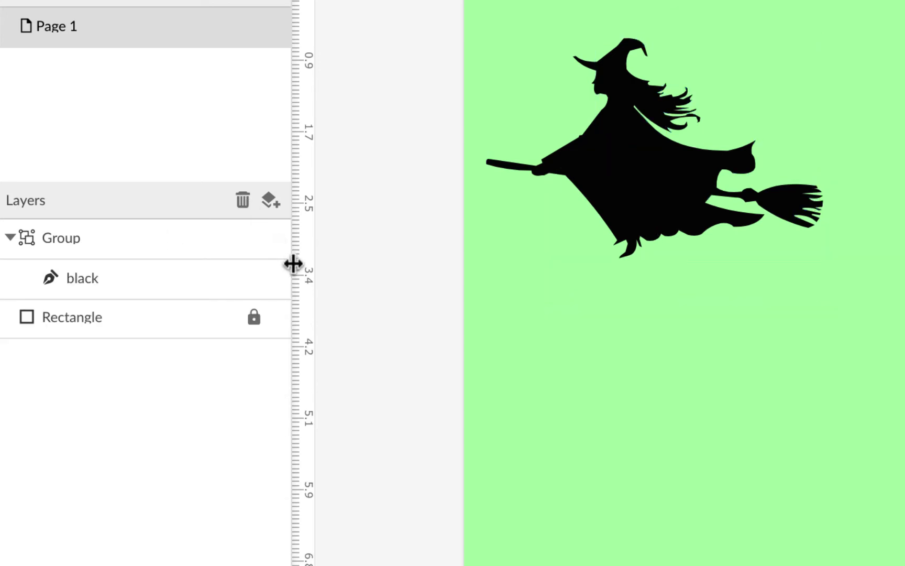
key(ctrl+z)
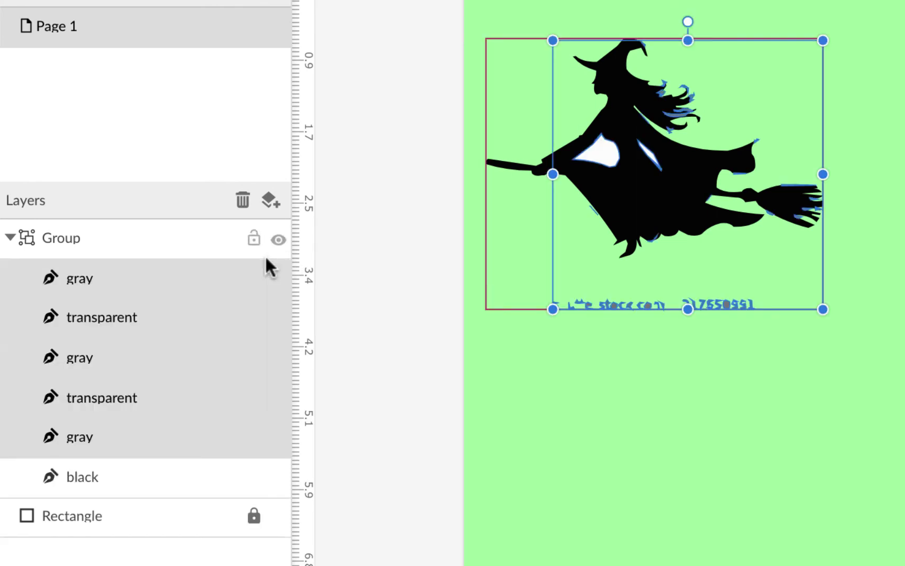
Select the white transparent shape inside the witch group and check its visibility.
click(873, 172)
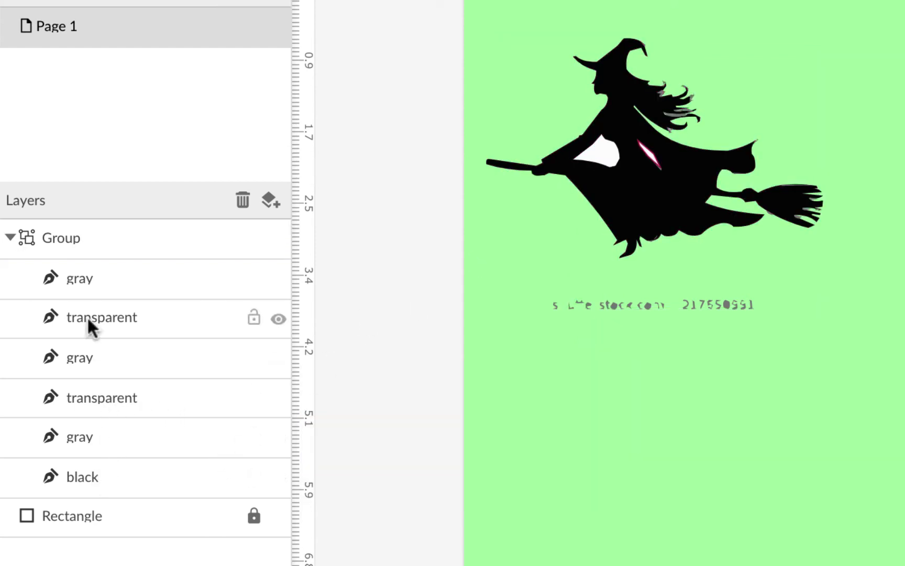
click(597, 159)
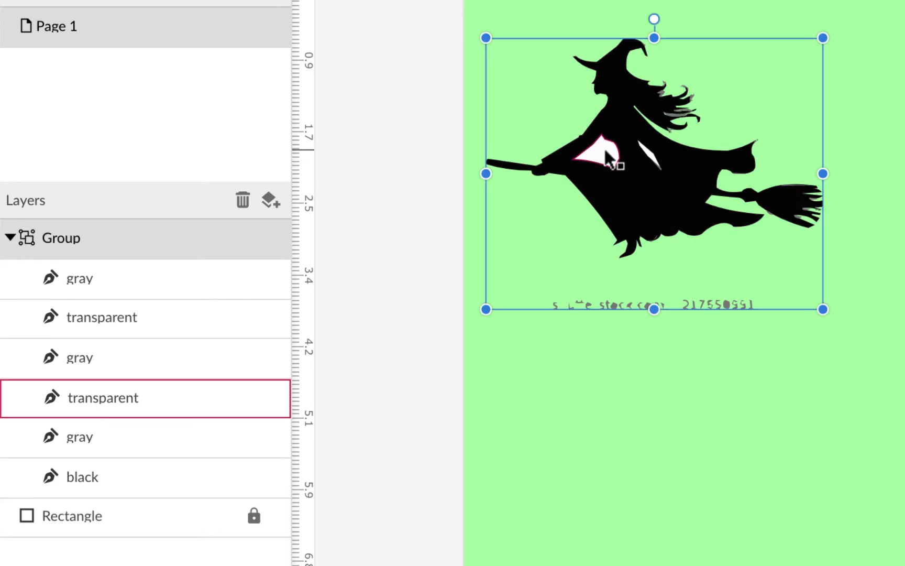
double_click(605, 153)
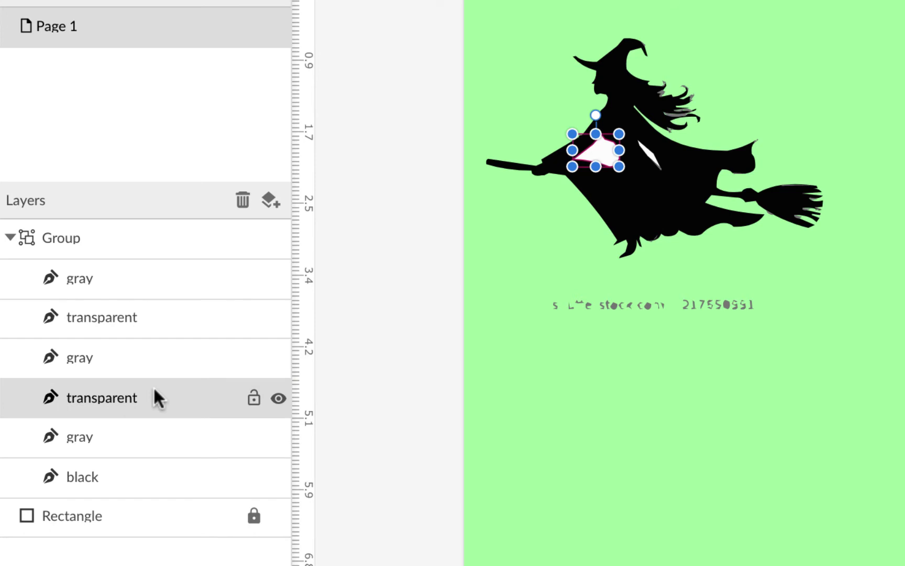
click(278, 399)
click(277, 400)
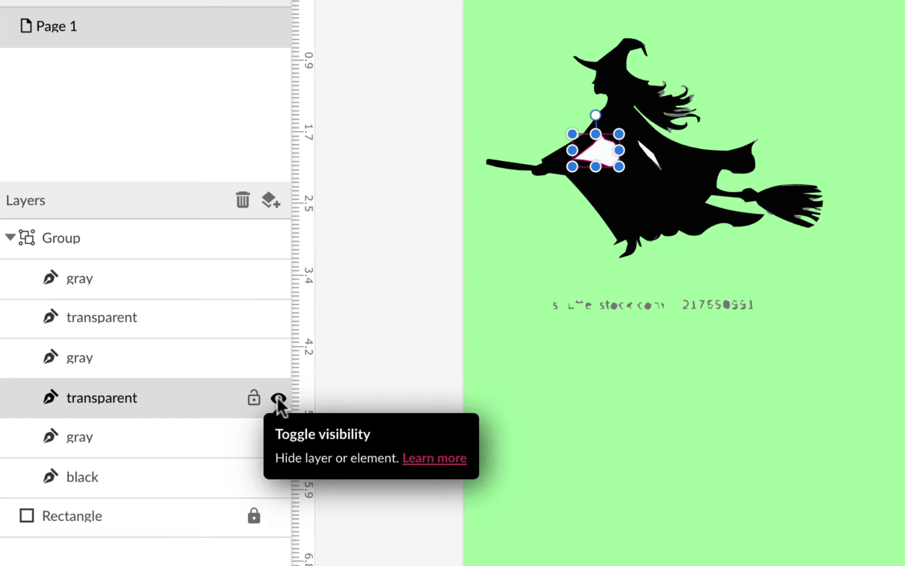
Zoom in on the white shape, pan onto the witch's body, and select the thin sliver.
key(shift+2)
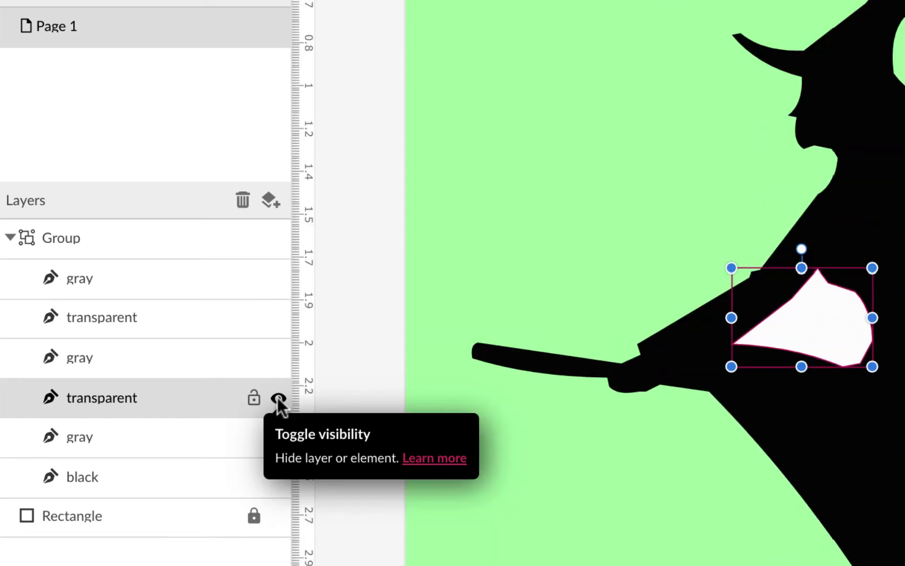
drag(881, 396, 748, 330)
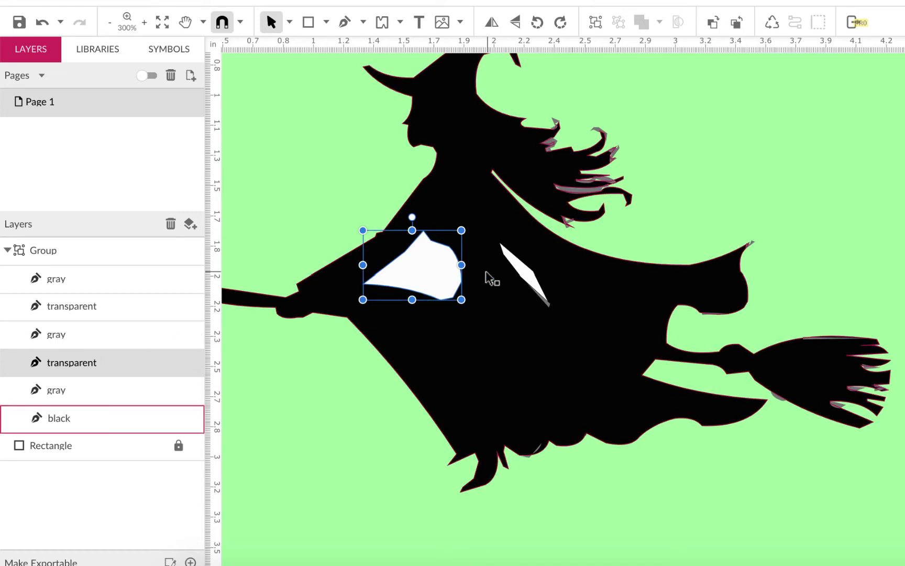
click(511, 267)
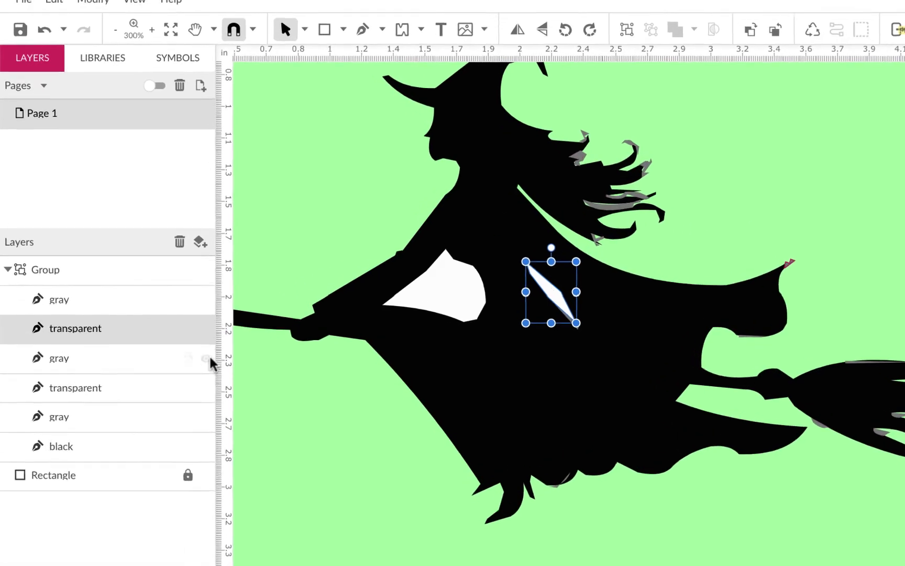
Check the second gray layer's visibility and delete it.
click(217, 382)
click(216, 382)
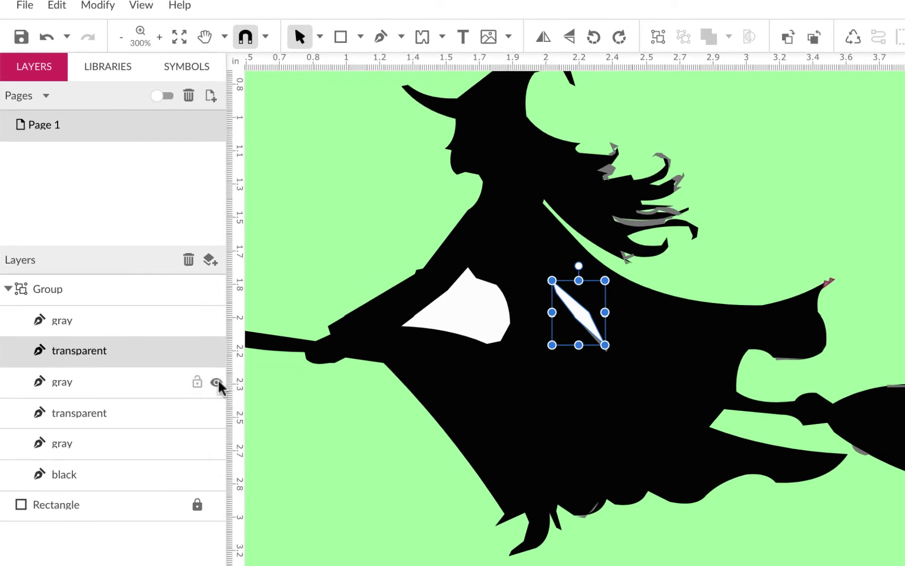
click(216, 382)
click(216, 382)
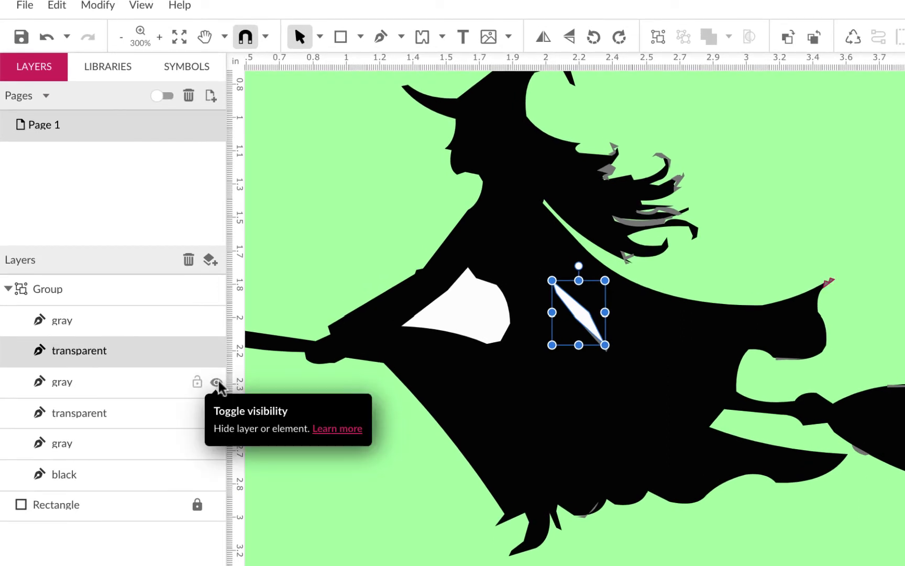
click(139, 379)
click(188, 259)
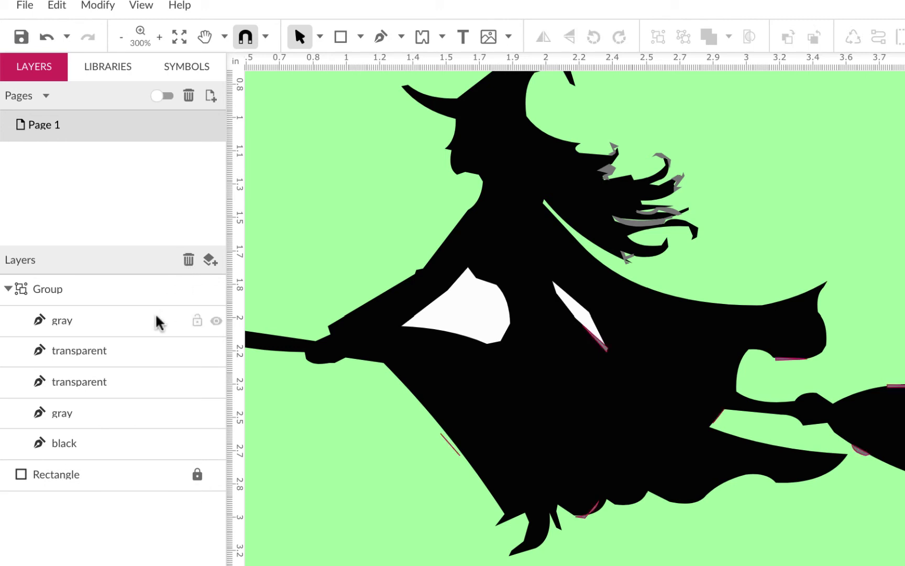
Compare and delete the first gray layer, then delete the remaining gray layer.
click(168, 320)
click(216, 321)
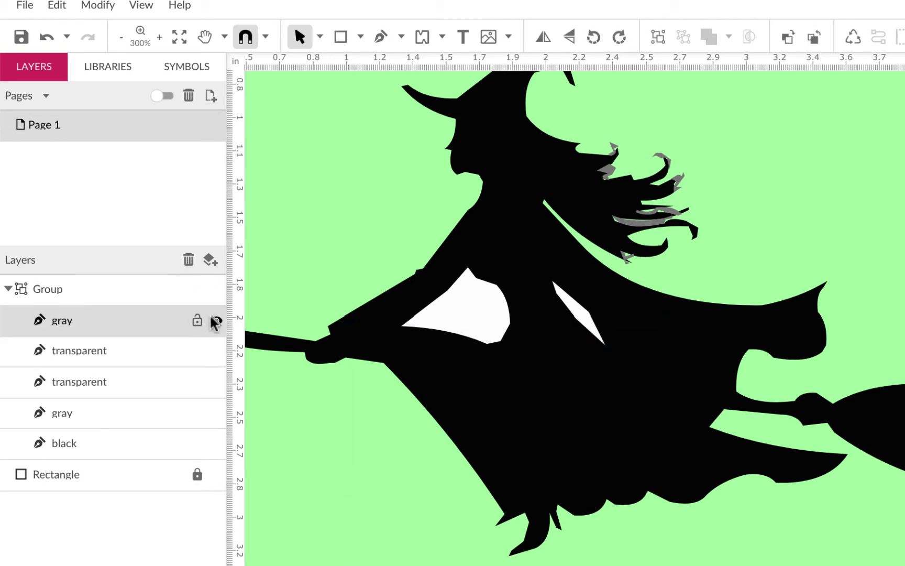
click(215, 321)
click(216, 321)
click(216, 321)
click(216, 321)
click(215, 321)
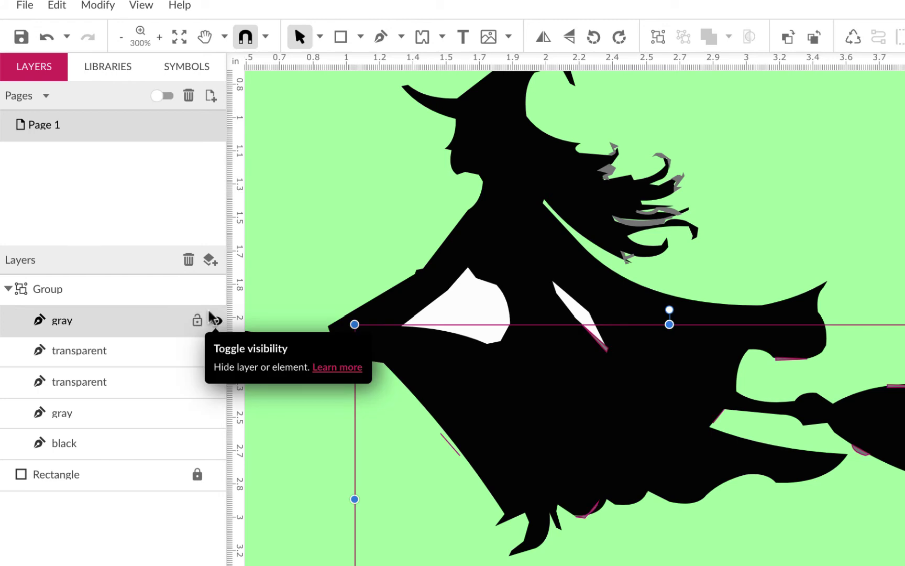
click(188, 261)
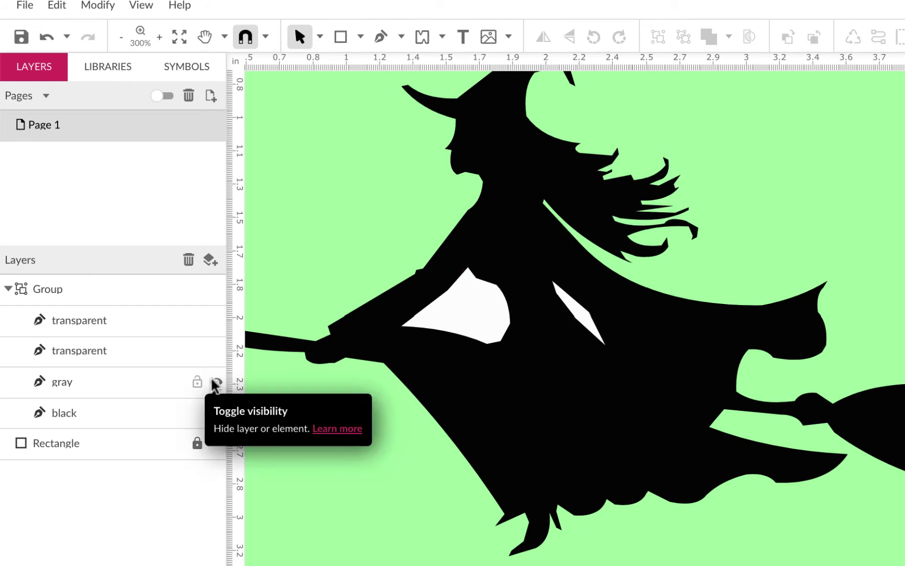
click(215, 383)
click(153, 386)
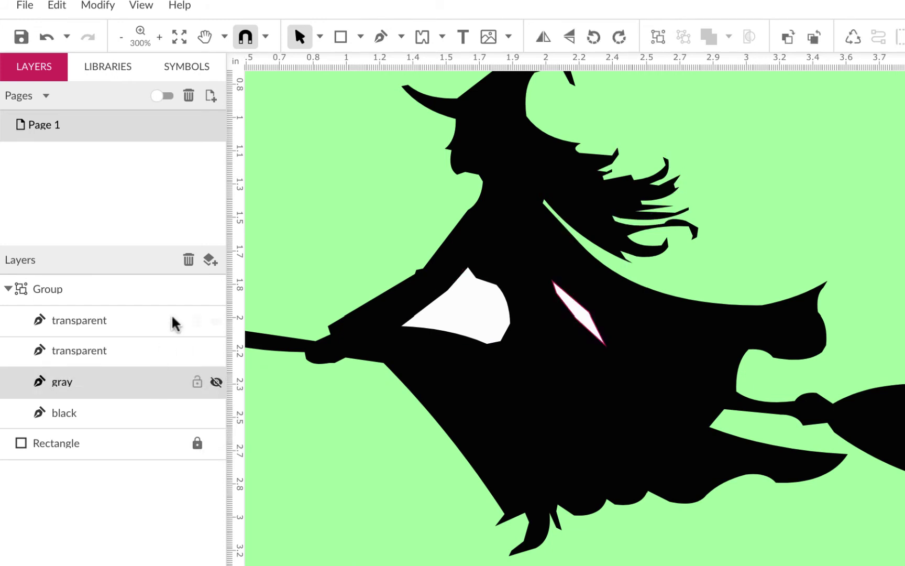
click(188, 259)
Select the two white shapes and the black witch body in turn to check them, then clear the selection.
click(498, 309)
click(501, 309)
click(589, 314)
click(519, 283)
click(498, 334)
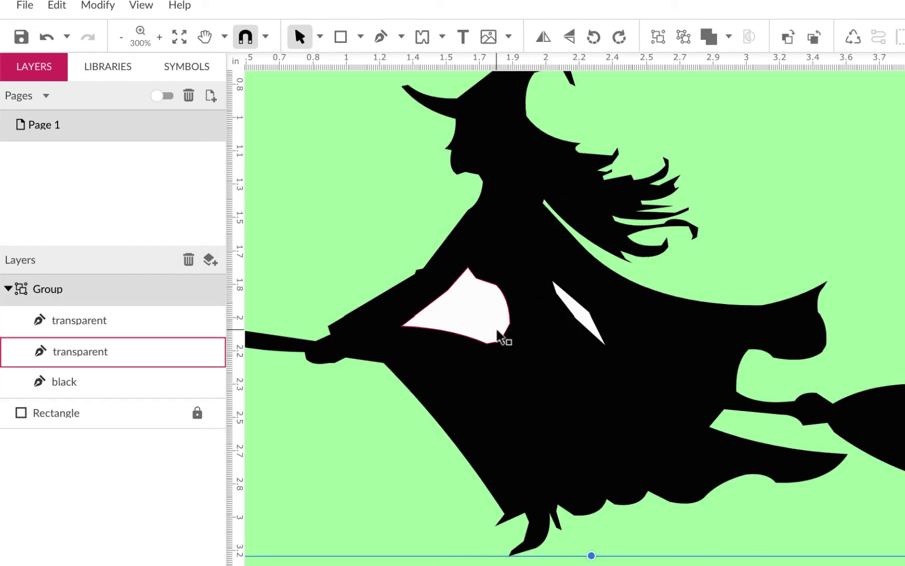
click(356, 297)
click(517, 325)
click(485, 319)
key(Escape)
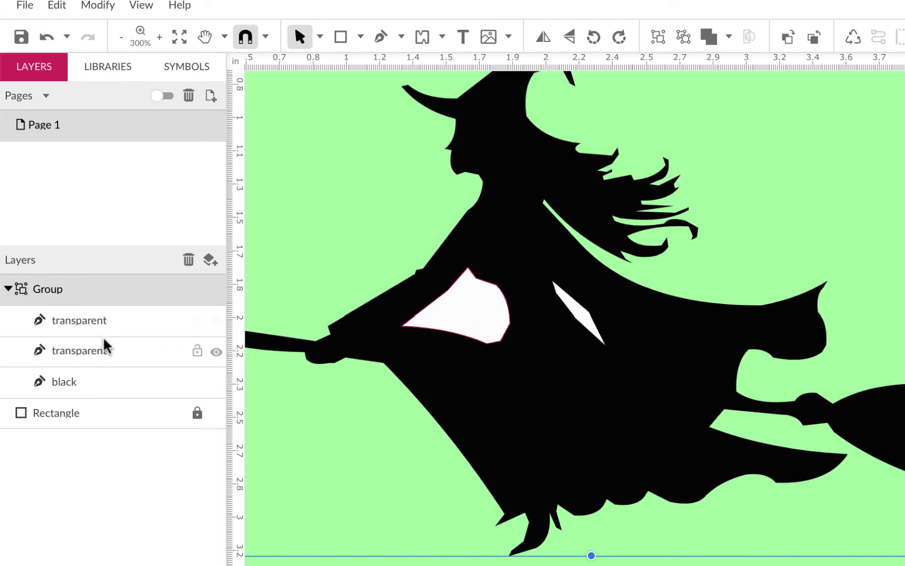
click(141, 7)
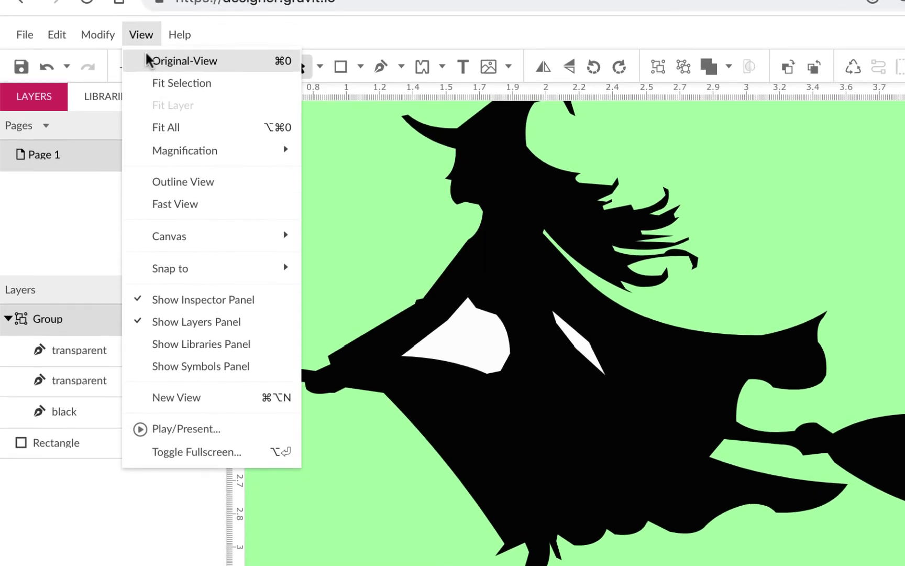
click(170, 191)
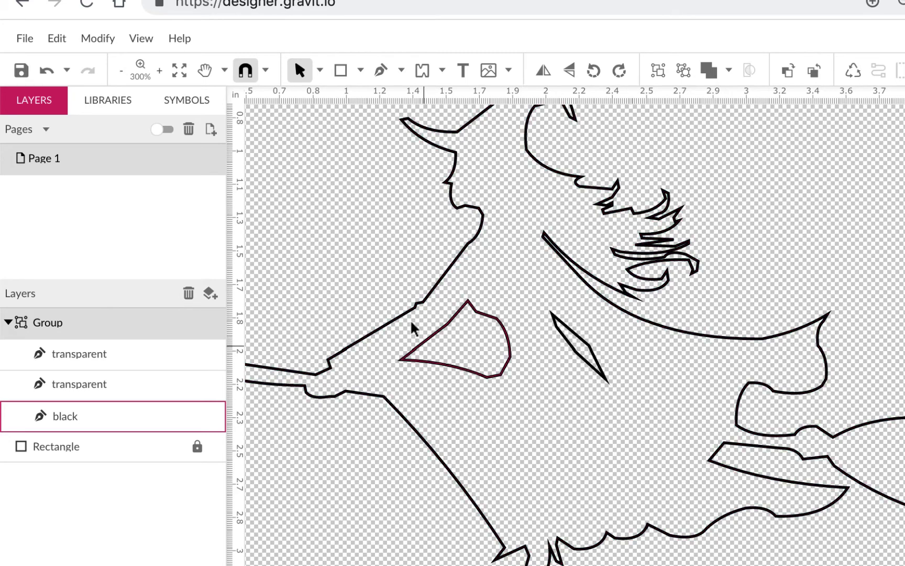
click(142, 38)
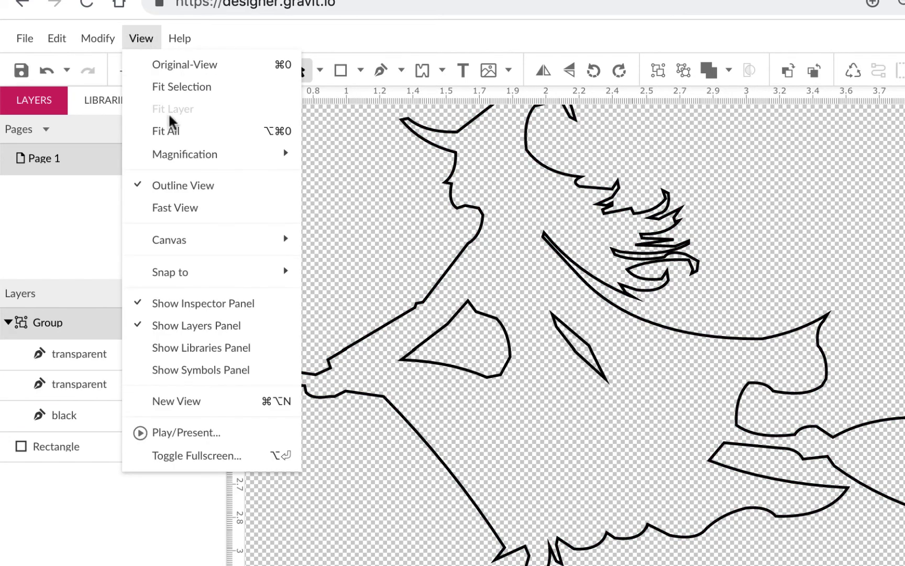
click(186, 188)
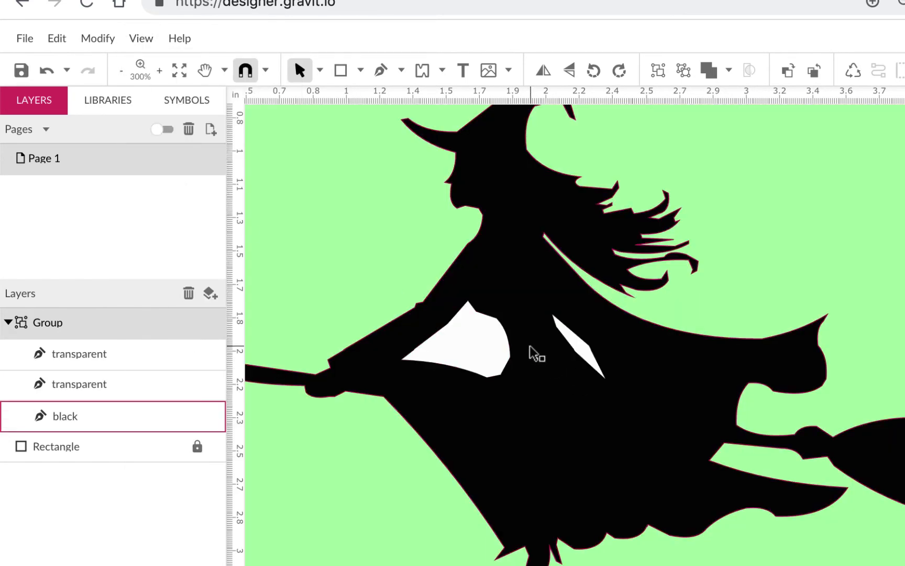
drag(365, 216, 764, 409)
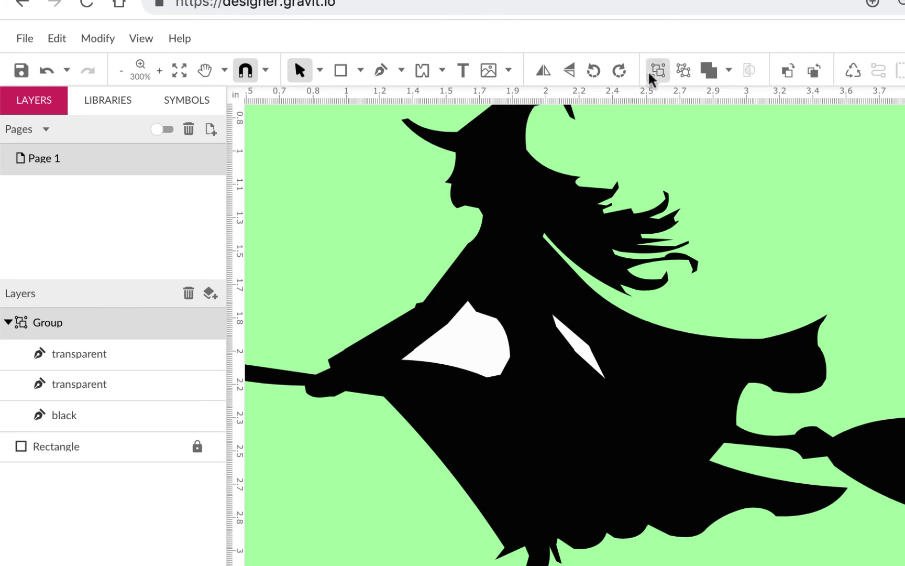
Subtract the two white shapes from the witch body and convert the compound shape to a path.
click(729, 70)
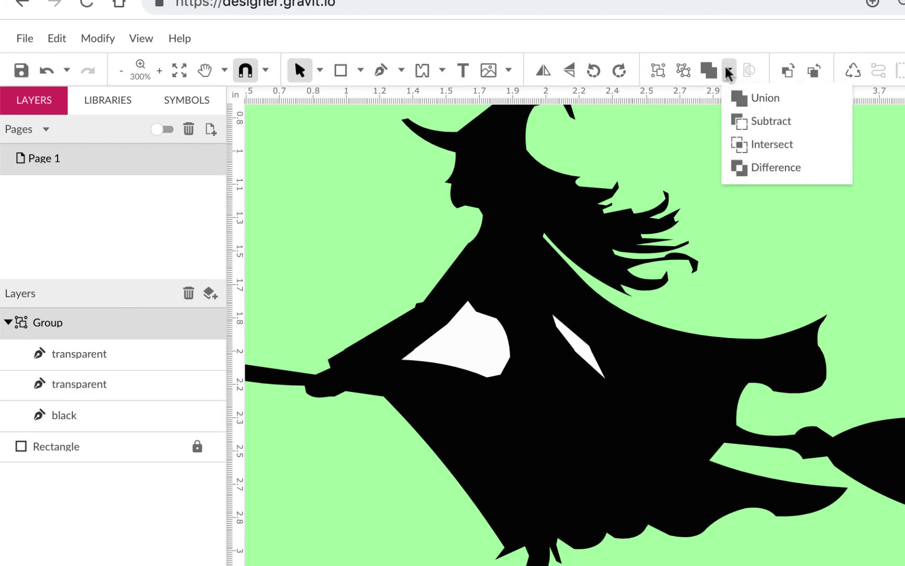
click(745, 124)
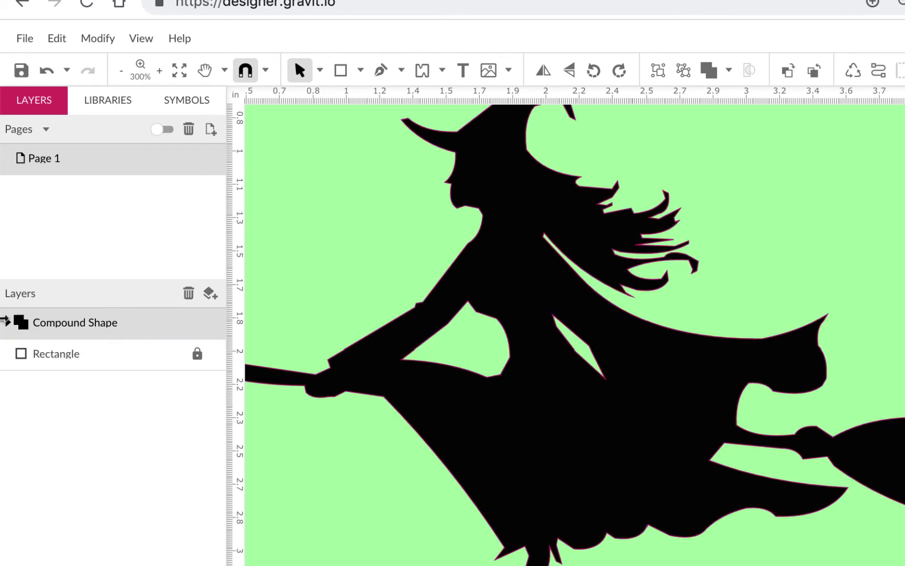
click(8, 322)
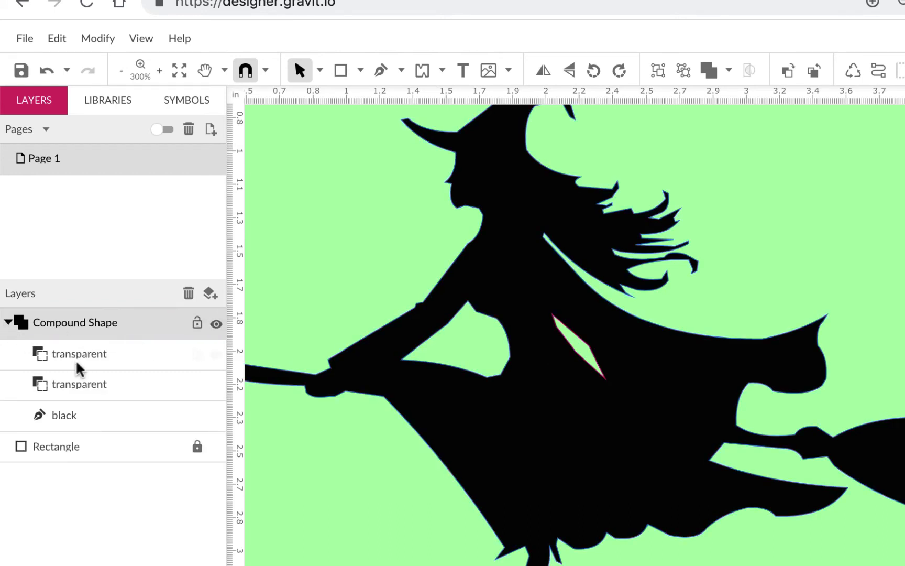
click(556, 375)
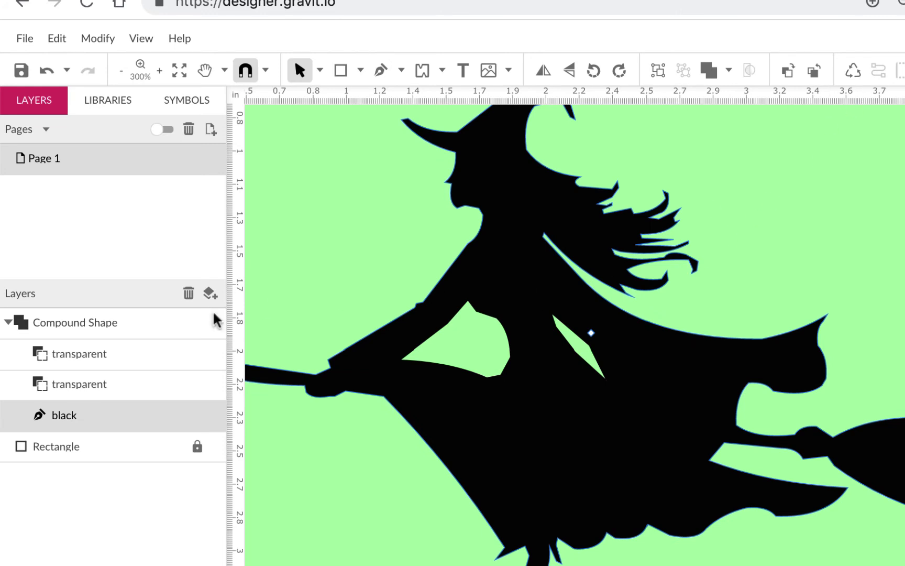
click(109, 333)
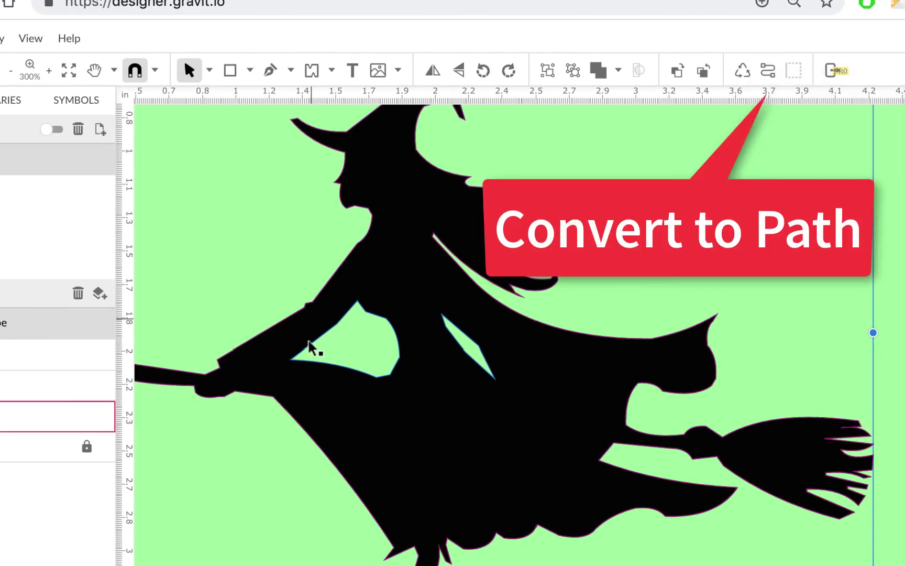
click(767, 77)
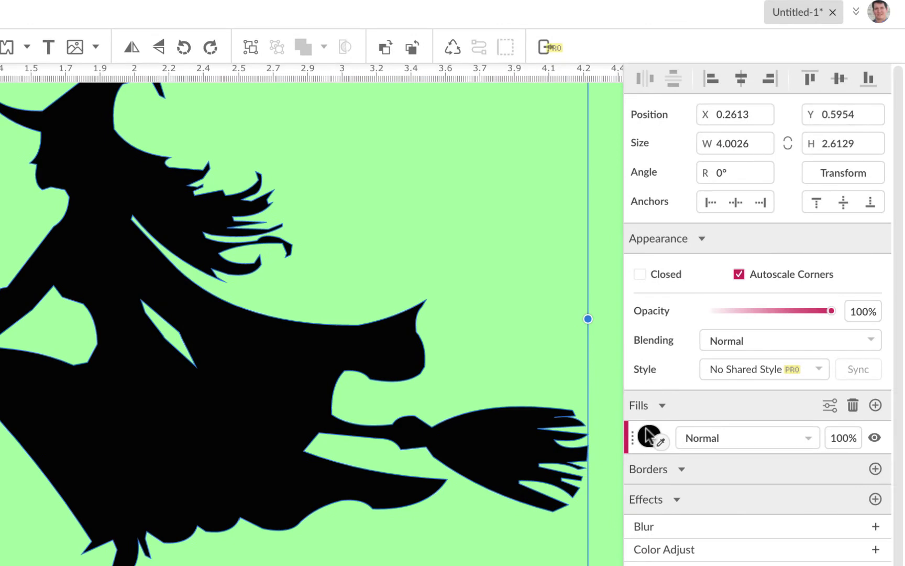
Fill the witch compound path purple (#9900FF), then delete it.
click(648, 435)
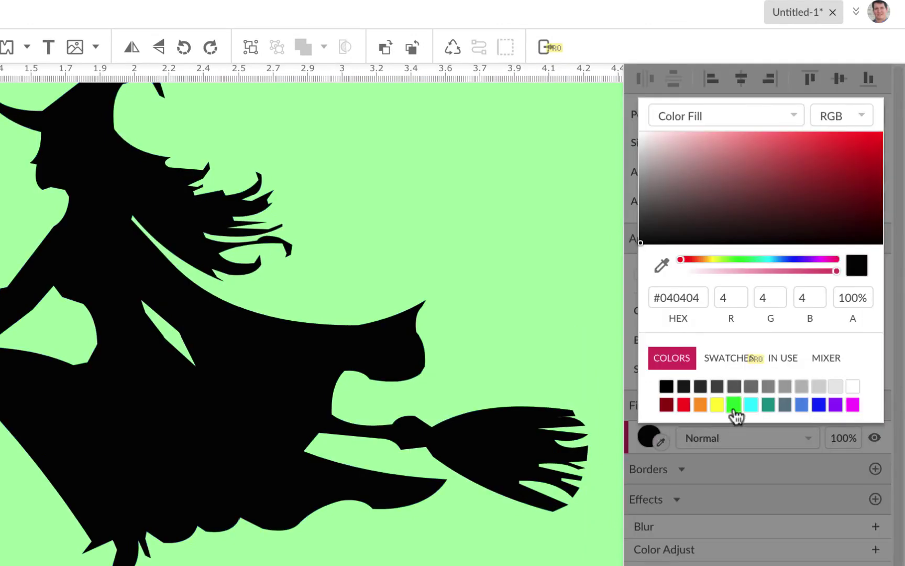
click(836, 404)
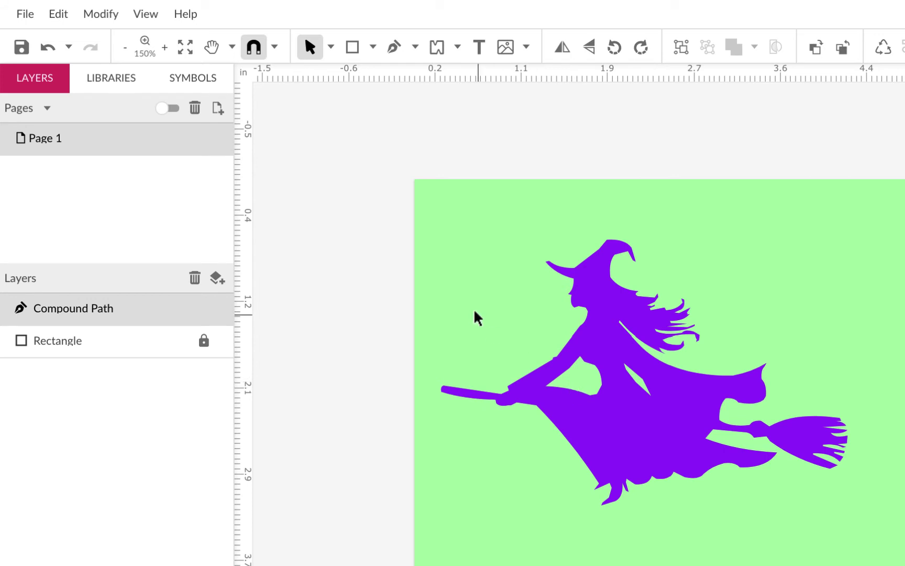
click(641, 397)
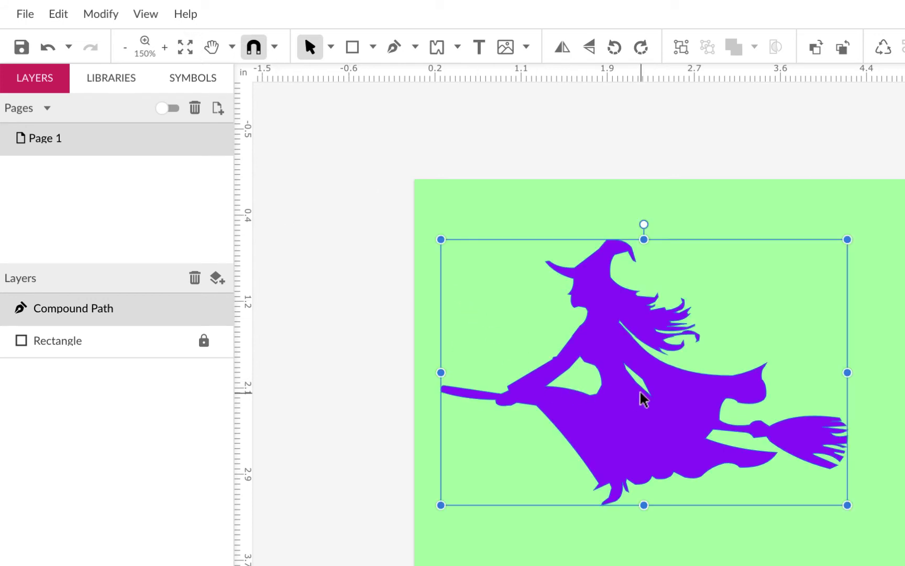
key(Delete)
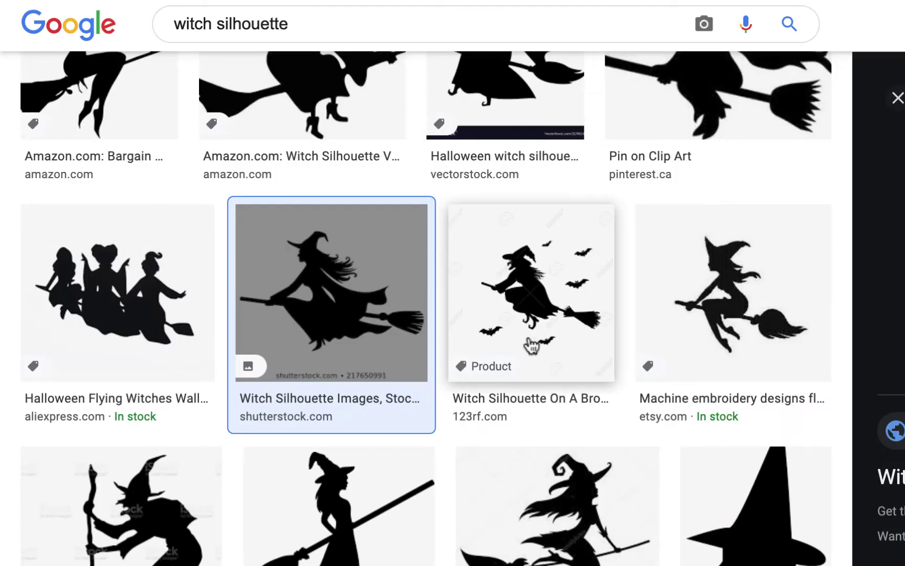
Preview the Depositphotos flying-witch-and-moon silhouette (1023 × 953) and copy the image.
scroll(549, 323, down, 1)
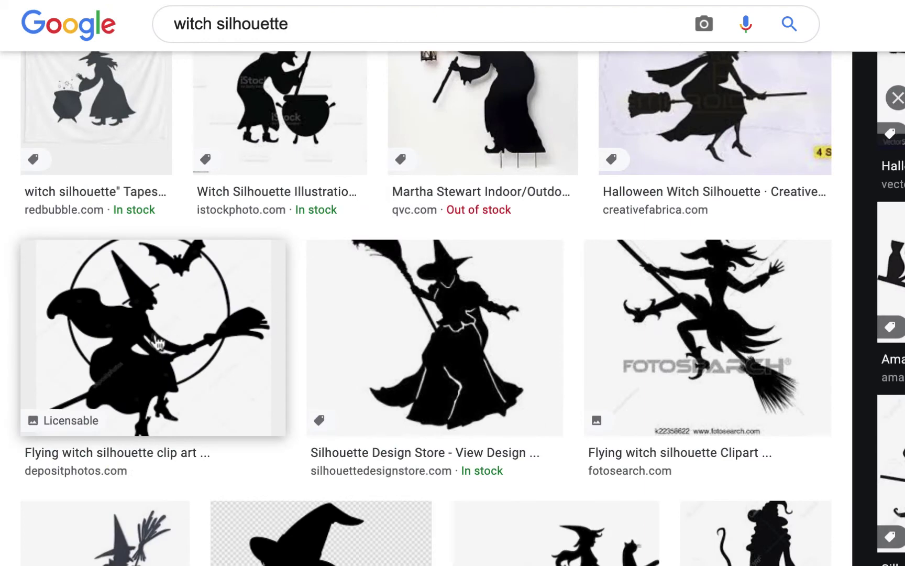
click(177, 330)
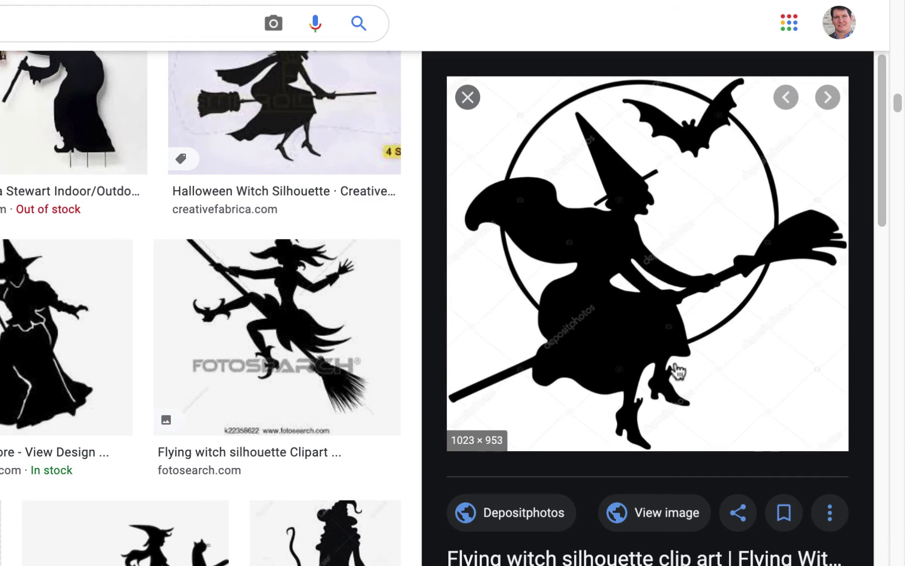
right_click(592, 315)
click(633, 512)
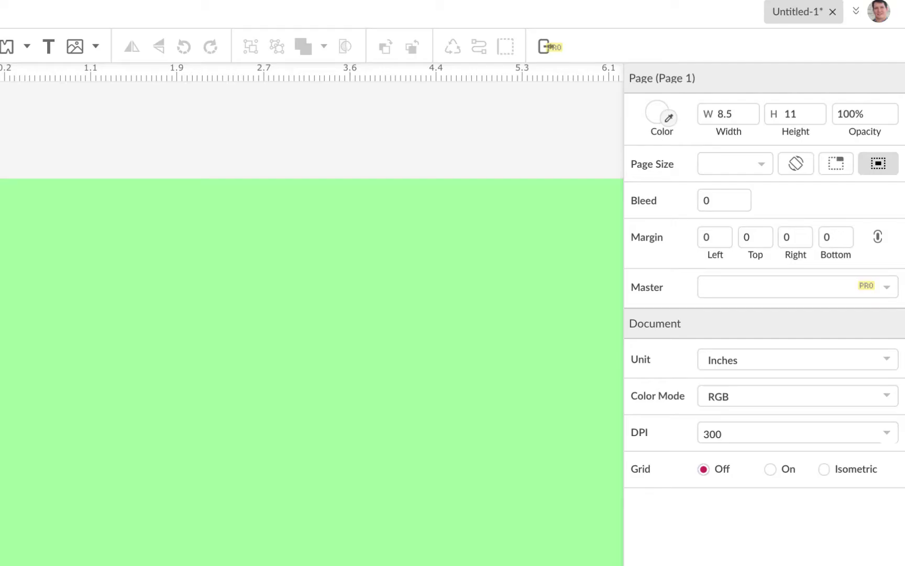
Paste the witch-and-moon image onto the page and zoom out to see it whole.
key(ctrl+minus)
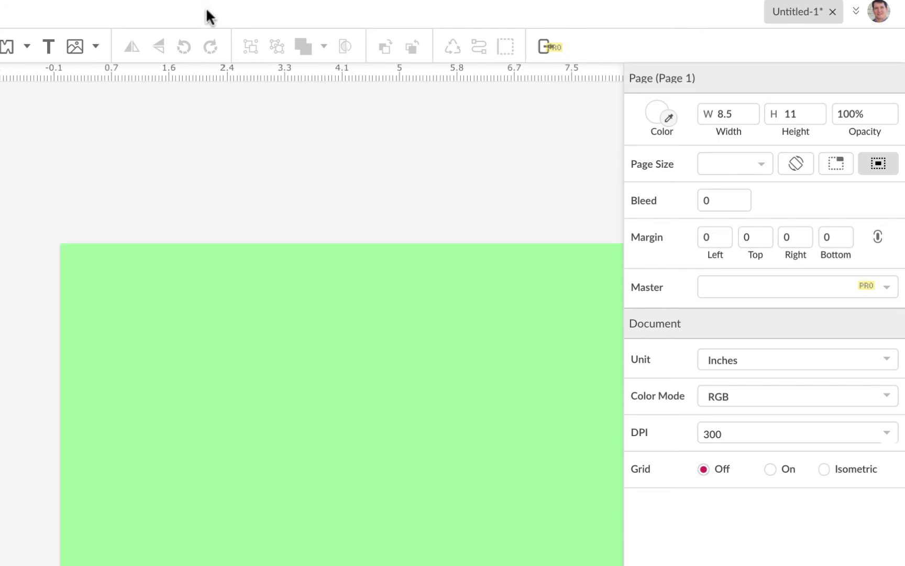
key(ctrl+v)
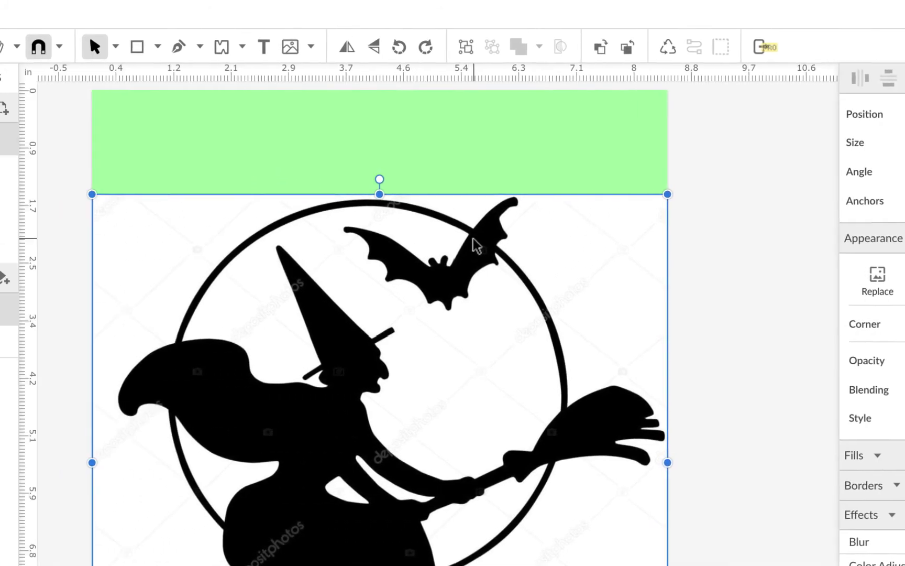
key(ctrl+minus)
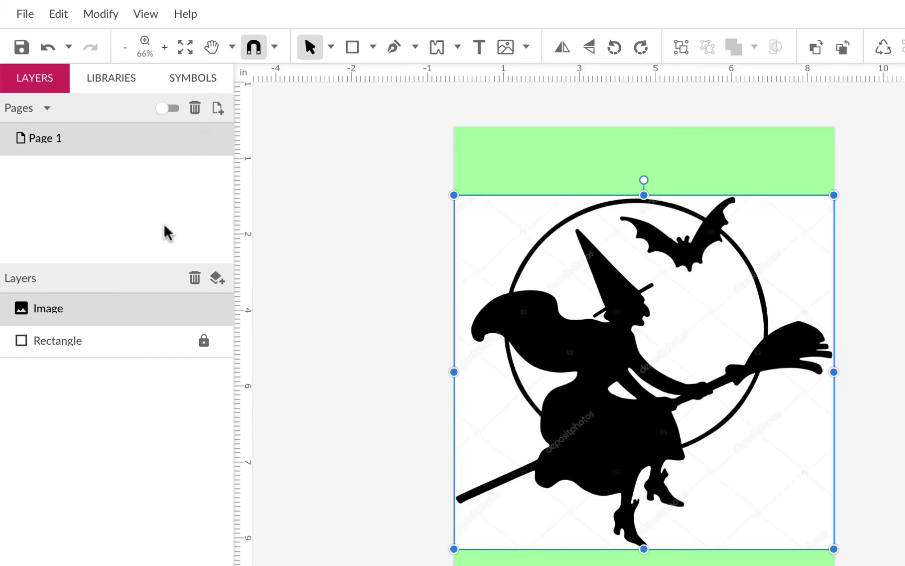
click(103, 14)
mouse_move(163, 362)
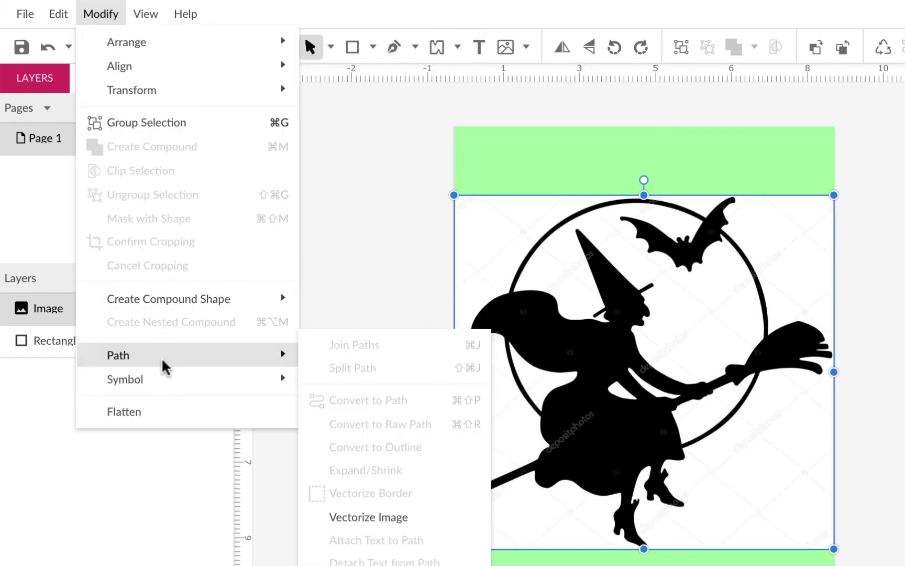
Vectorize the witch-and-moon image, shrink it to the page width, and expand its group's layers.
click(367, 519)
scroll(555, 440, down, 5)
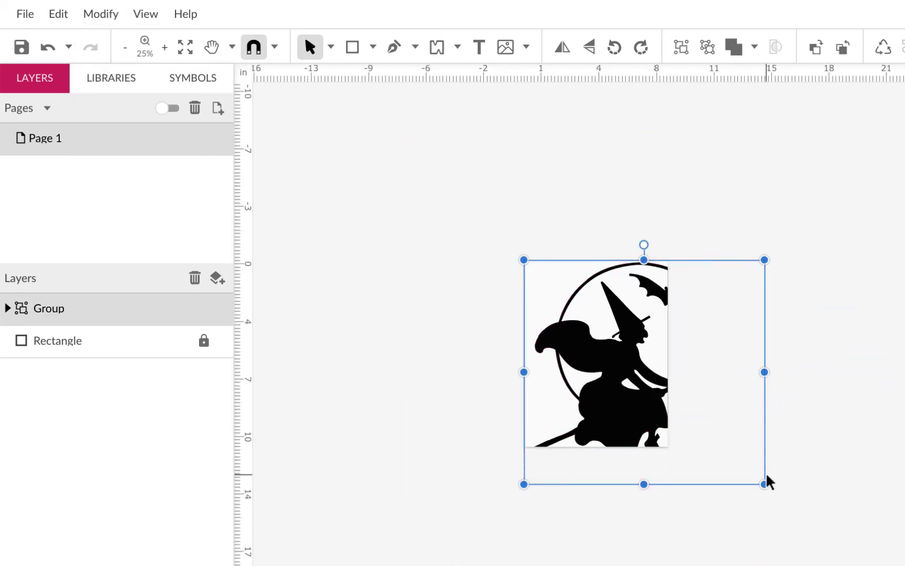
drag(764, 484, 653, 375)
scroll(654, 378, up, 4)
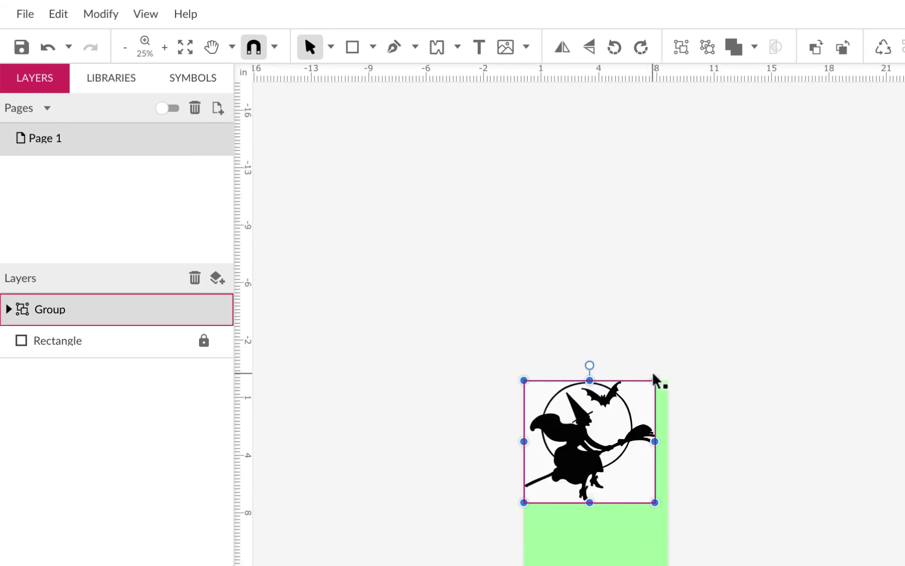
scroll(653, 375, up, 5)
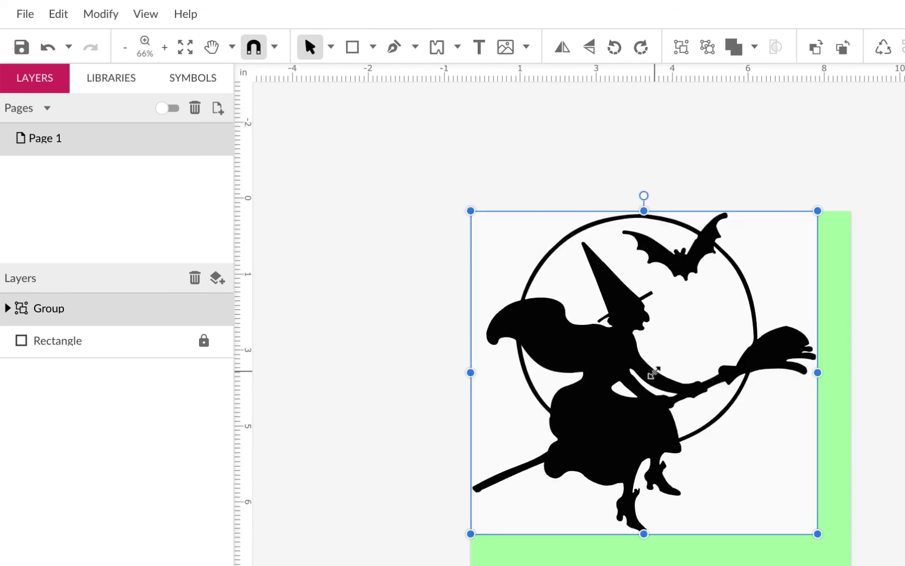
scroll(653, 373, up, 3)
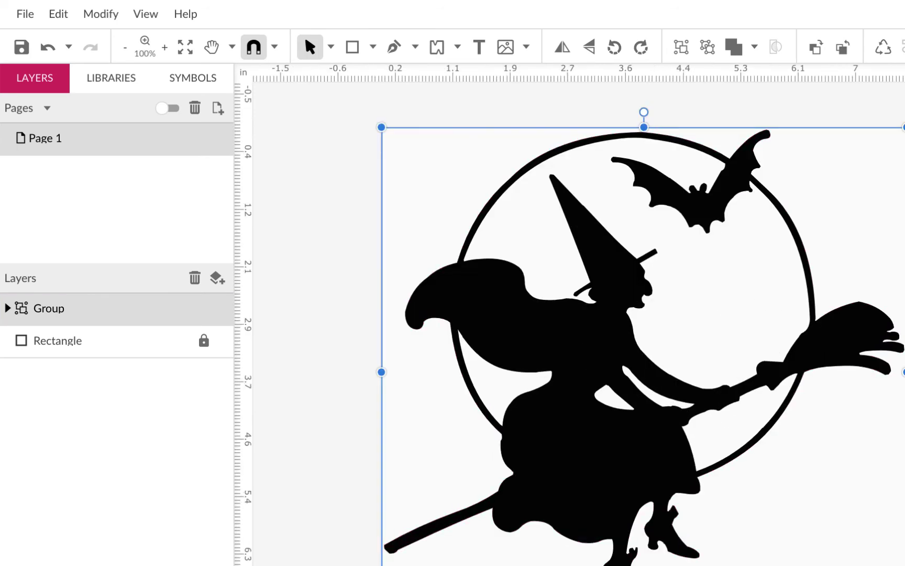
click(7, 308)
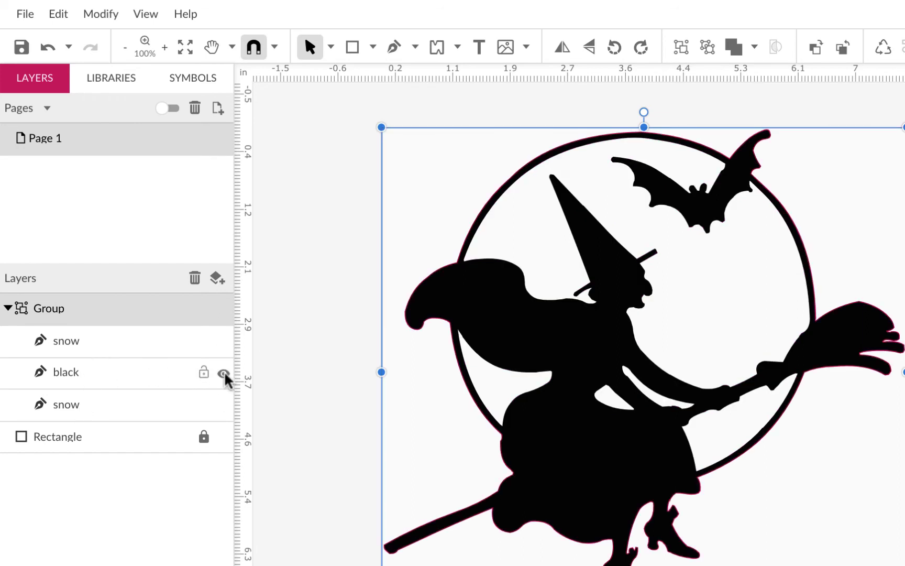
Check the black and lower snow layers by toggling them, then delete the lower snow backdrop layer.
click(224, 373)
click(224, 373)
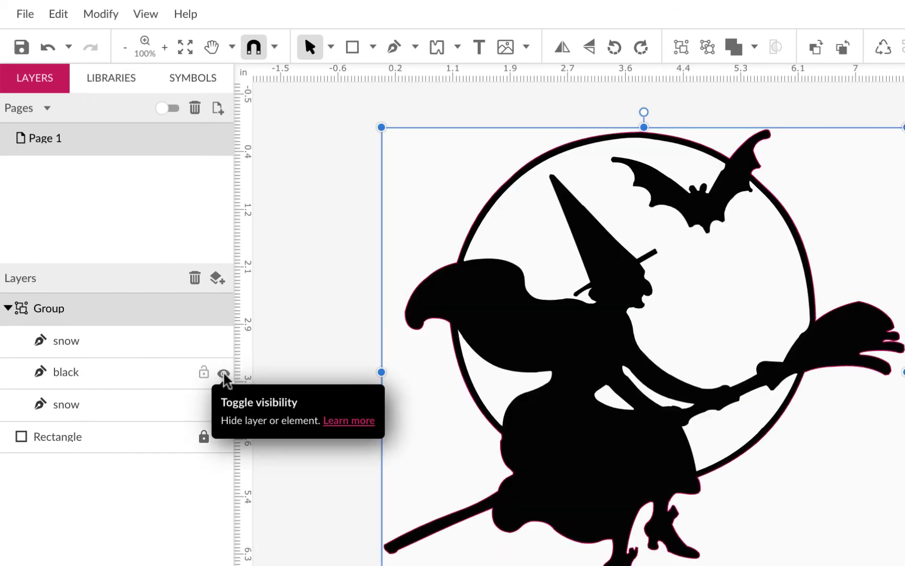
click(223, 405)
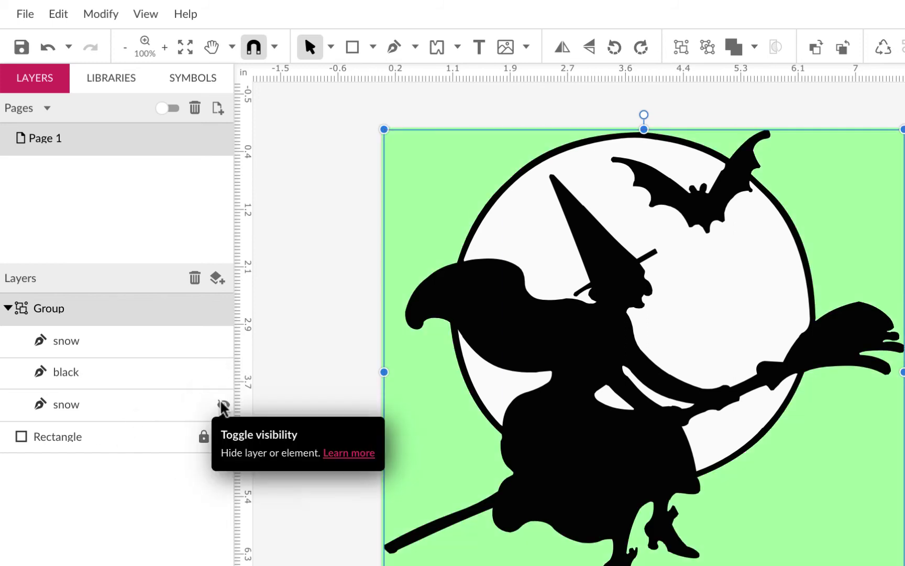
click(223, 405)
click(222, 405)
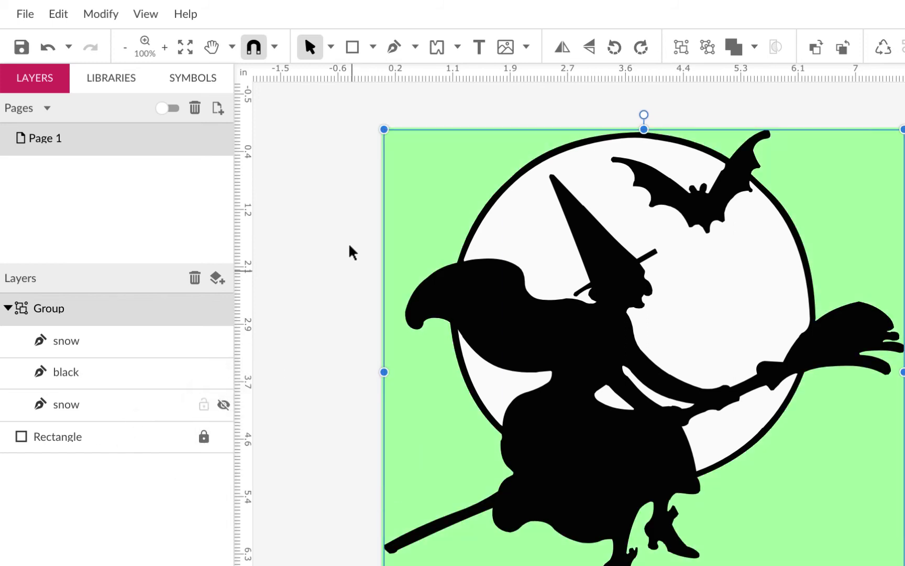
click(128, 416)
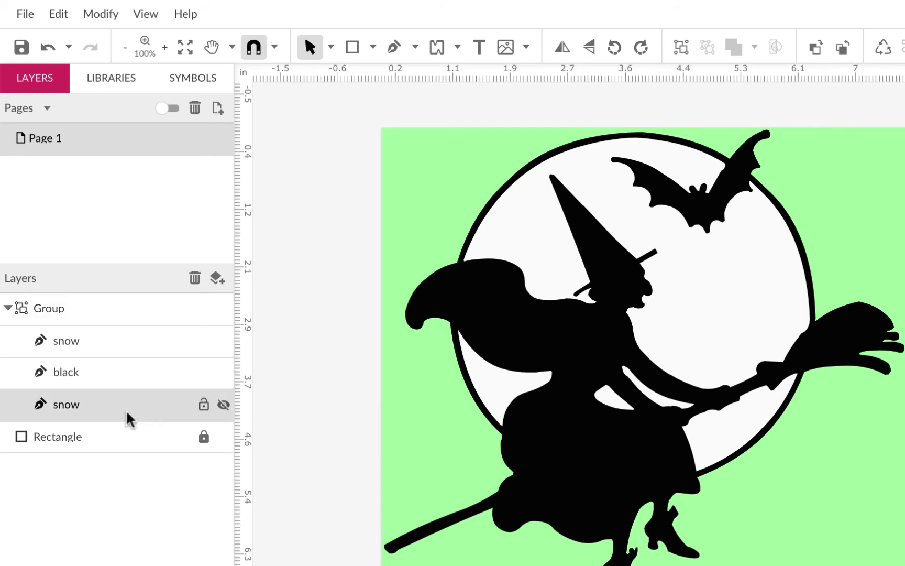
click(196, 281)
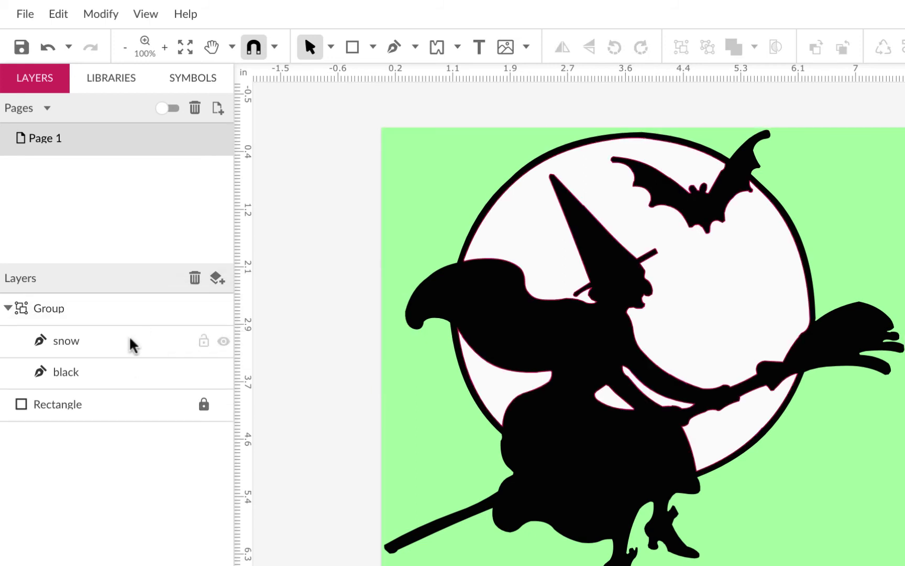
Collapse the witch group in Layers and select the moon shape inside it.
click(471, 283)
key(Escape)
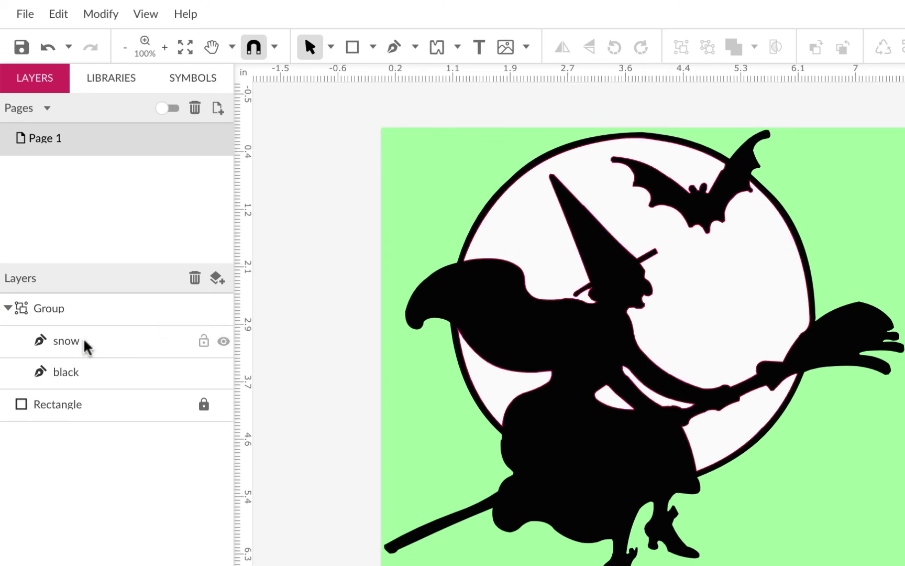
click(8, 309)
click(48, 312)
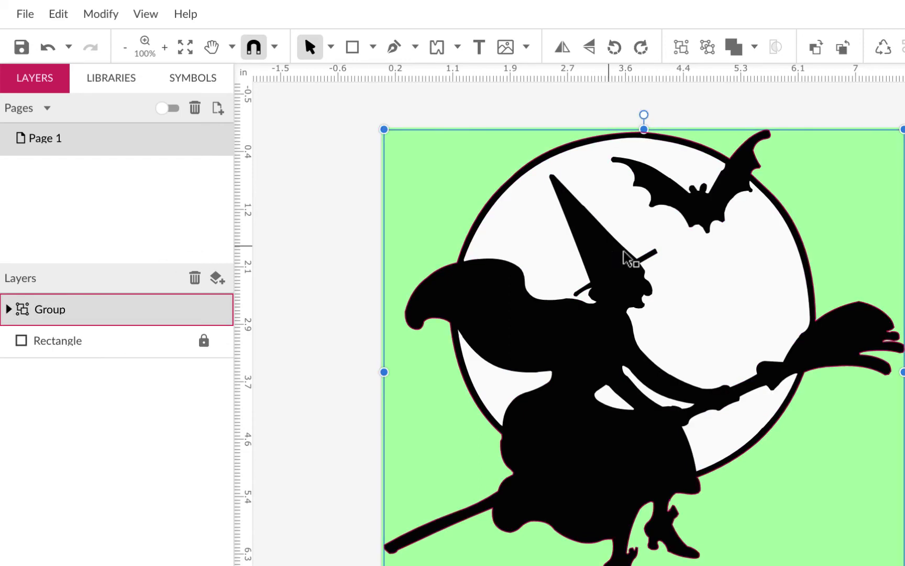
double_click(765, 240)
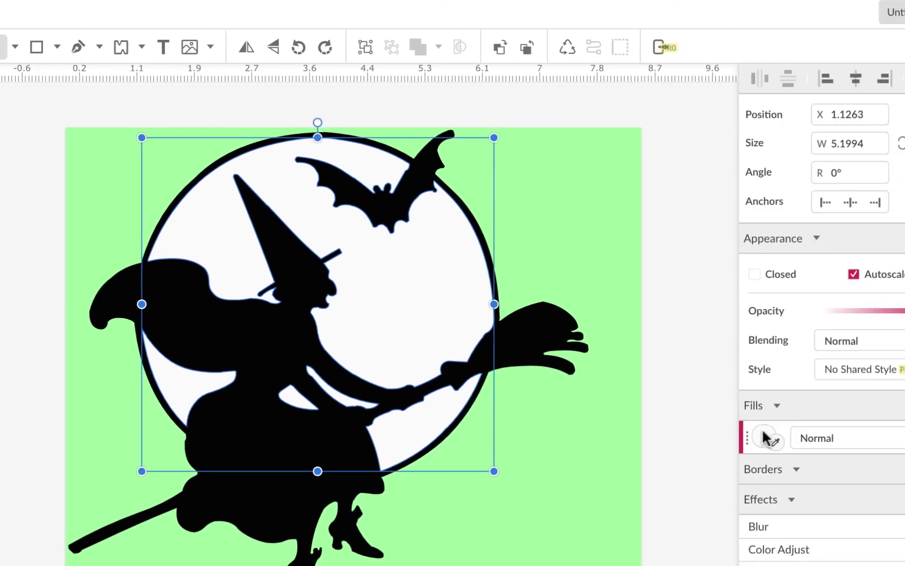
Fill the moon yellow and try moving it, then undo the move.
click(765, 436)
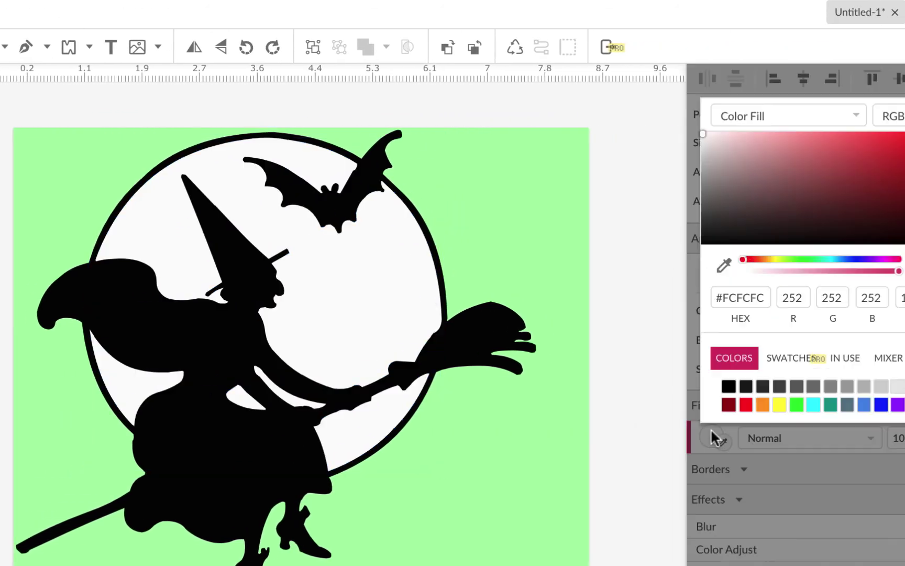
click(780, 405)
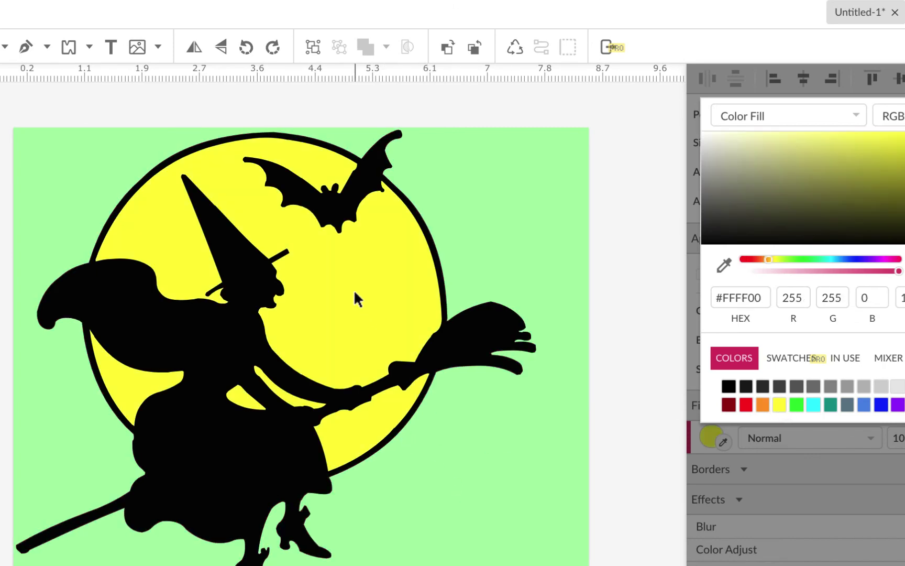
drag(368, 275, 465, 273)
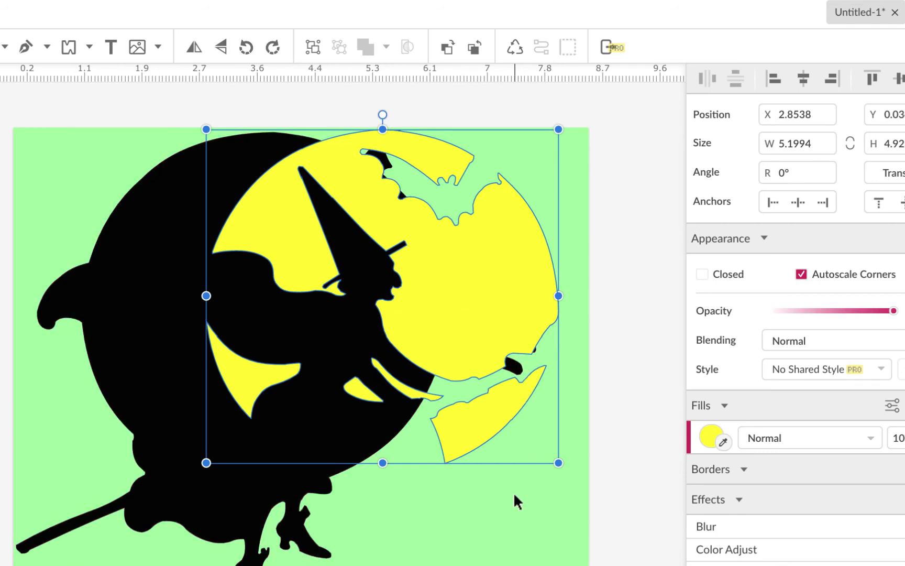
key(ctrl+z)
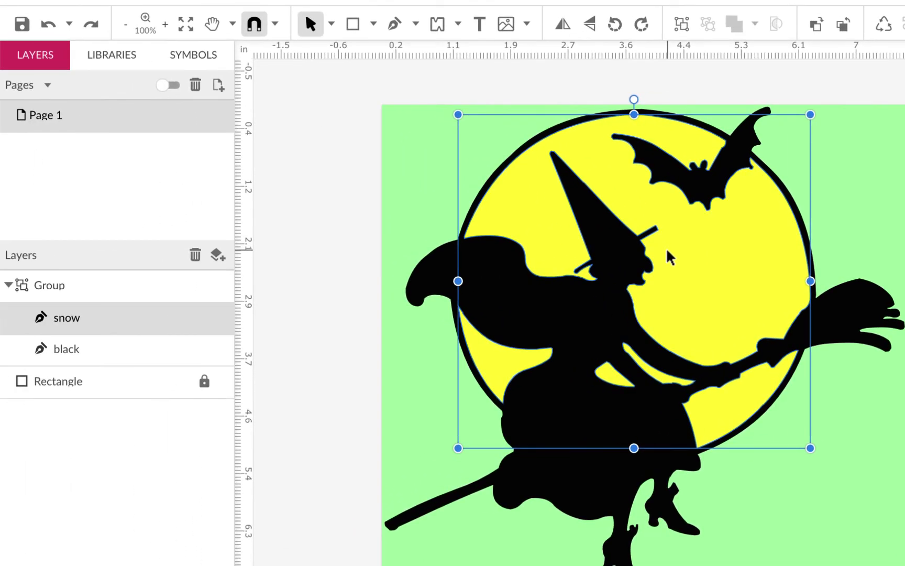
Delete and restore the moon, then marquee-select the moon and witch paths together.
key(Delete)
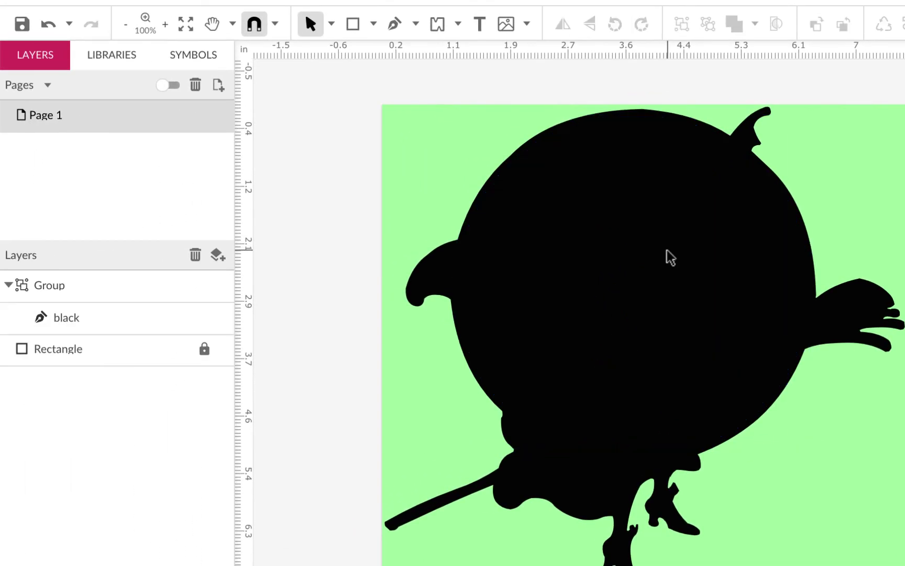
key(ctrl+z)
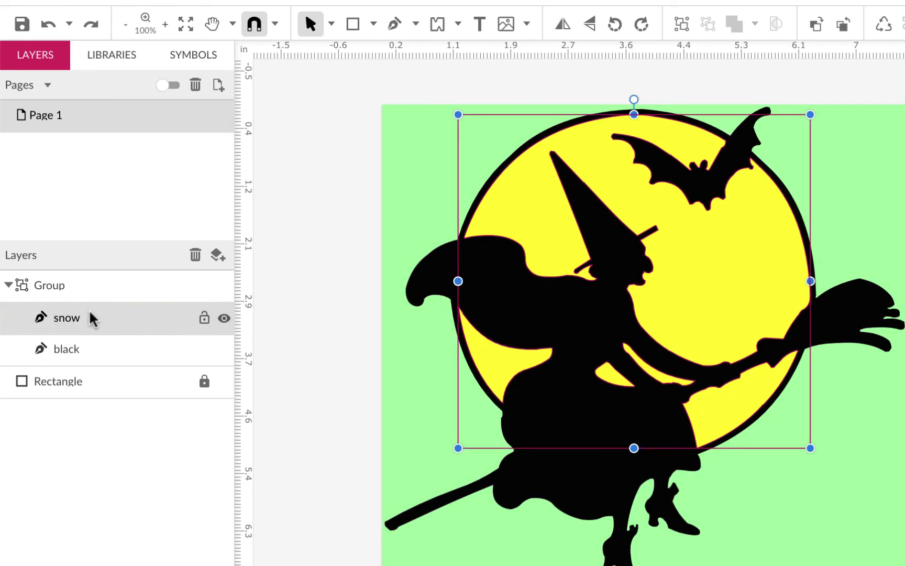
scroll(480, 317, down, 2)
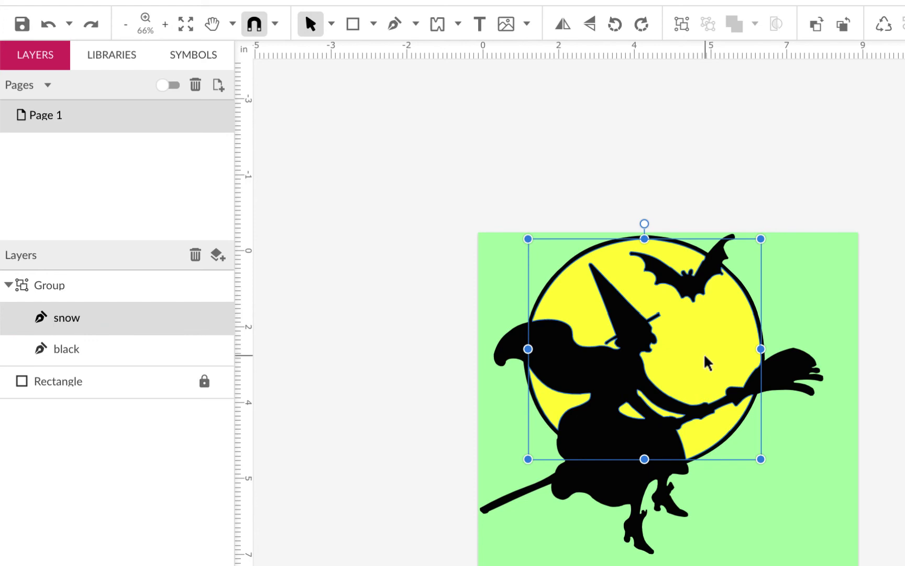
drag(421, 167, 828, 554)
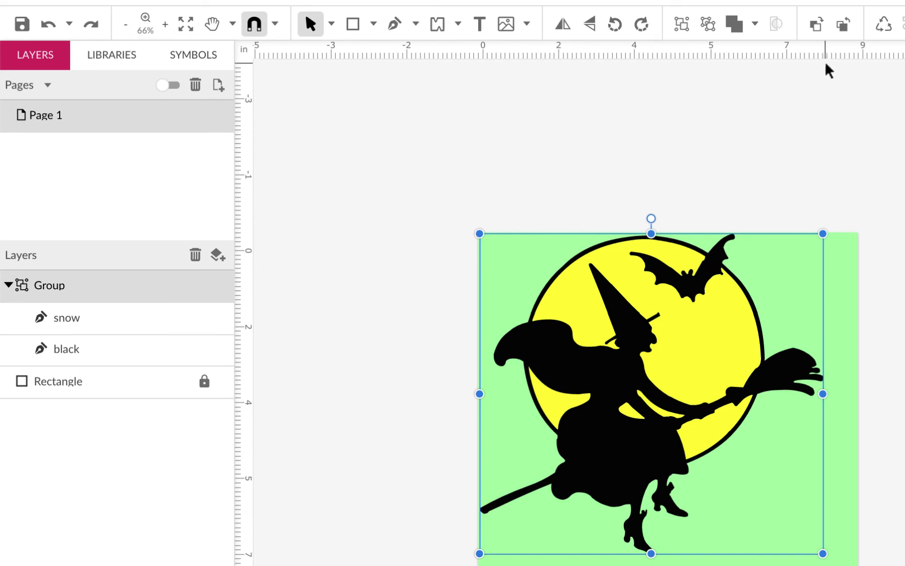
Subtract the yellow moon from the witch artwork and convert the result into one Compound Path.
click(753, 25)
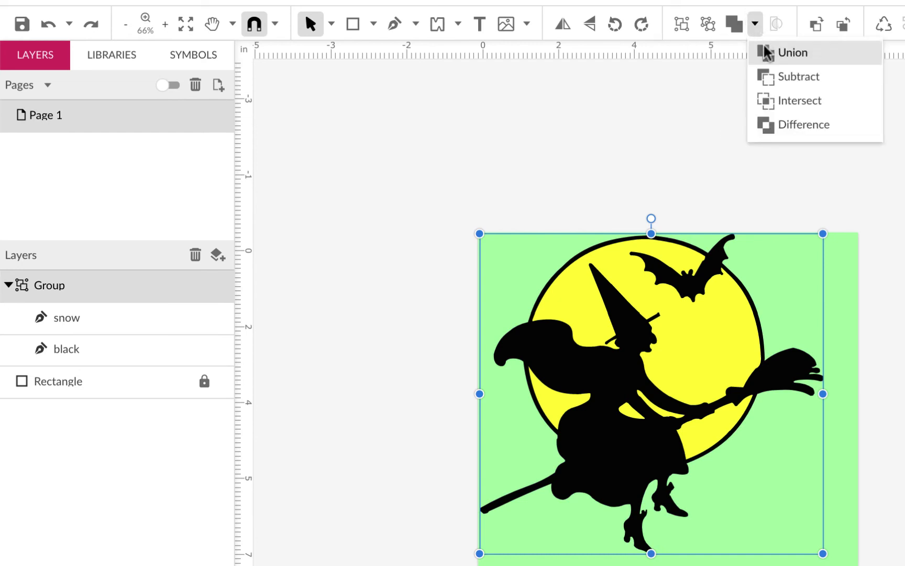
click(773, 78)
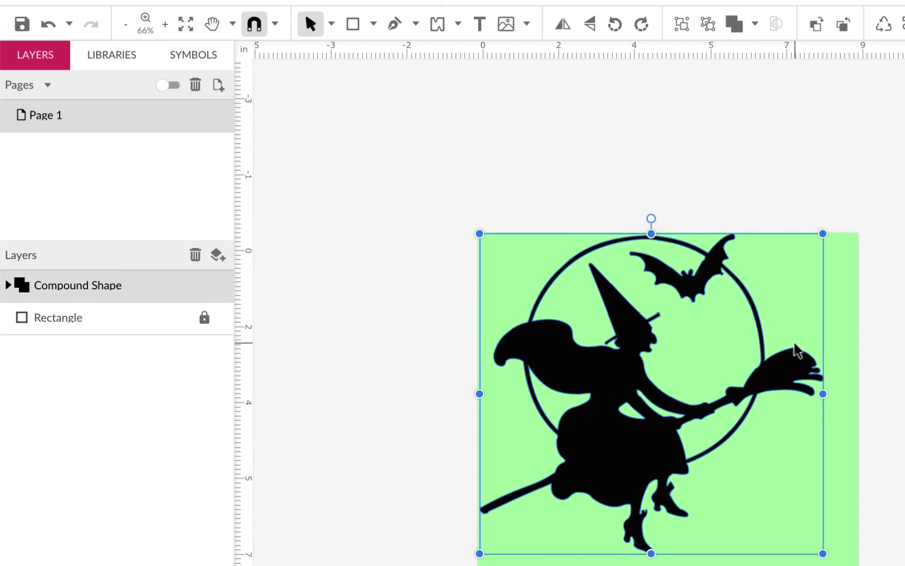
click(9, 285)
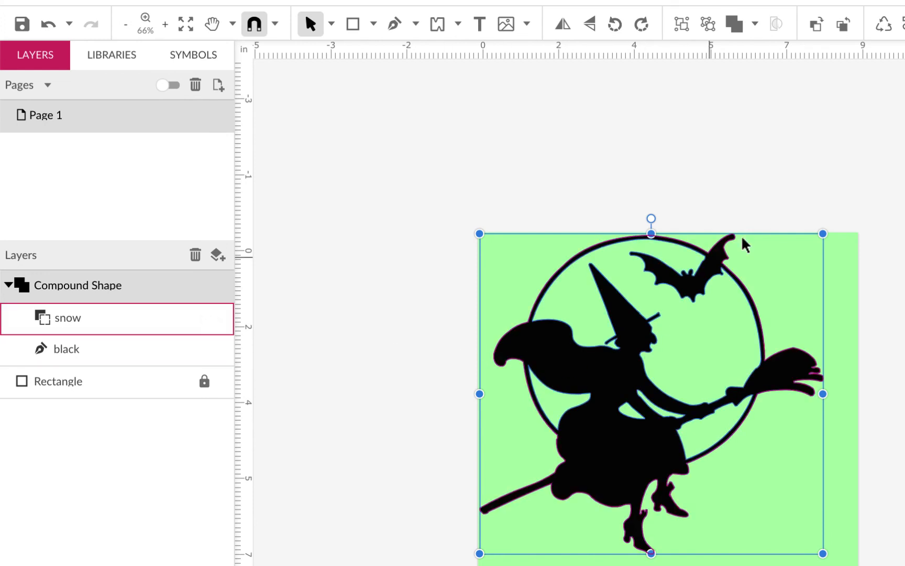
click(822, 25)
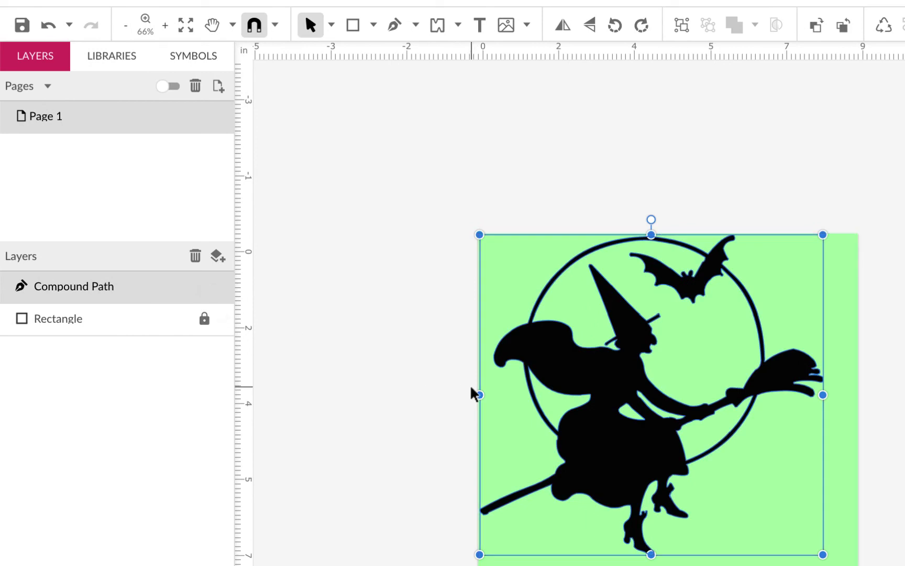
key(Escape)
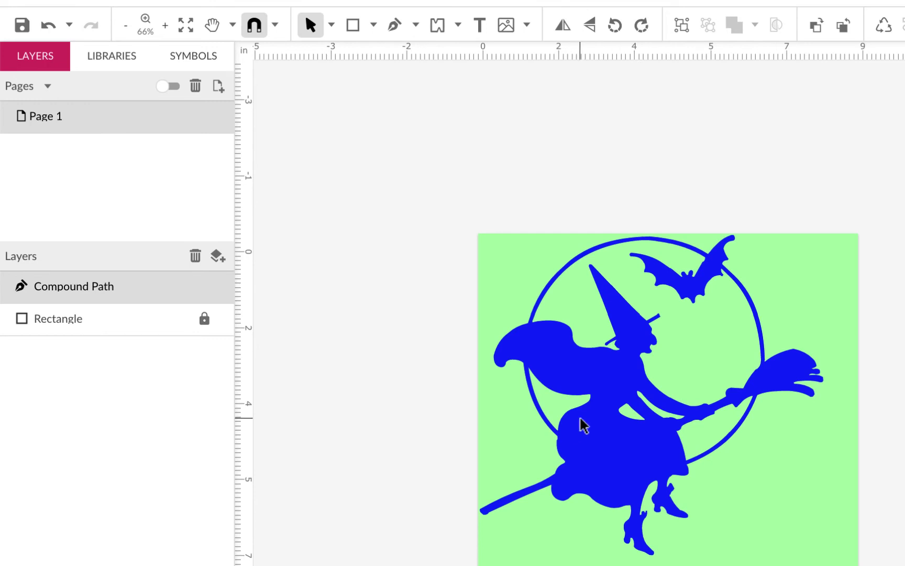
Select the witch Compound Path on the canvas and delete it.
click(584, 422)
key(Delete)
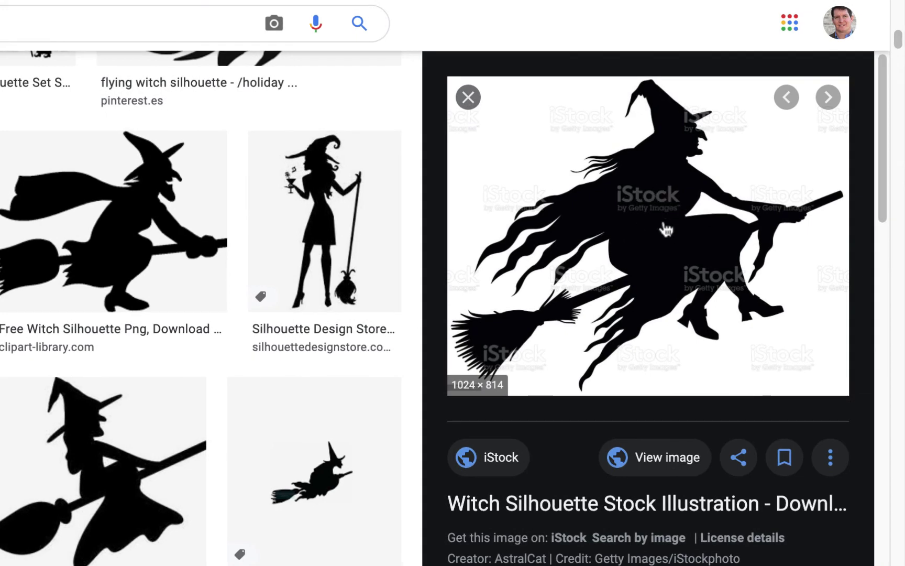
Copy the enlarged iStock witch-on-broom image from the Google Images preview.
scroll(702, 310, down, 1)
right_click(699, 309)
click(544, 399)
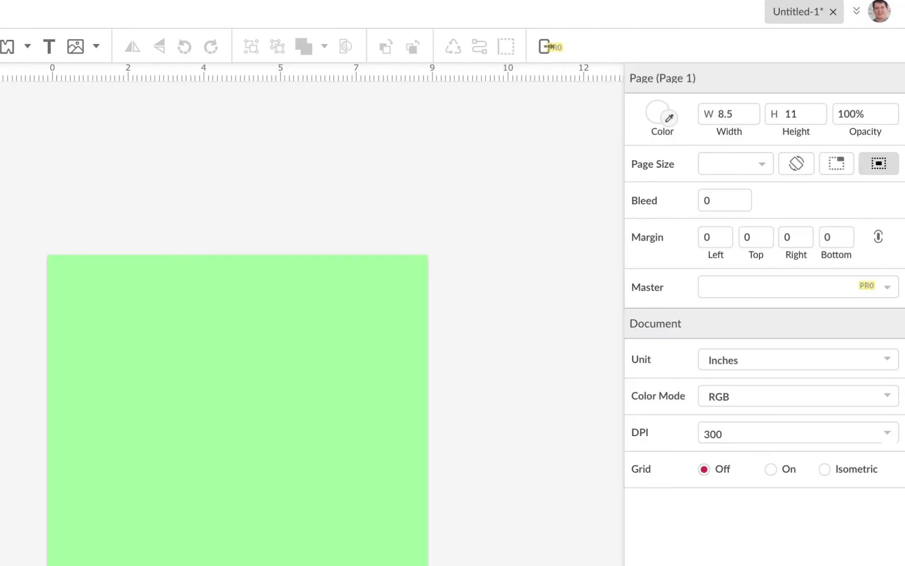
Paste the witch image, vectorize it with Vectorize Image, and shrink the traced group to page width.
key(ctrl+v)
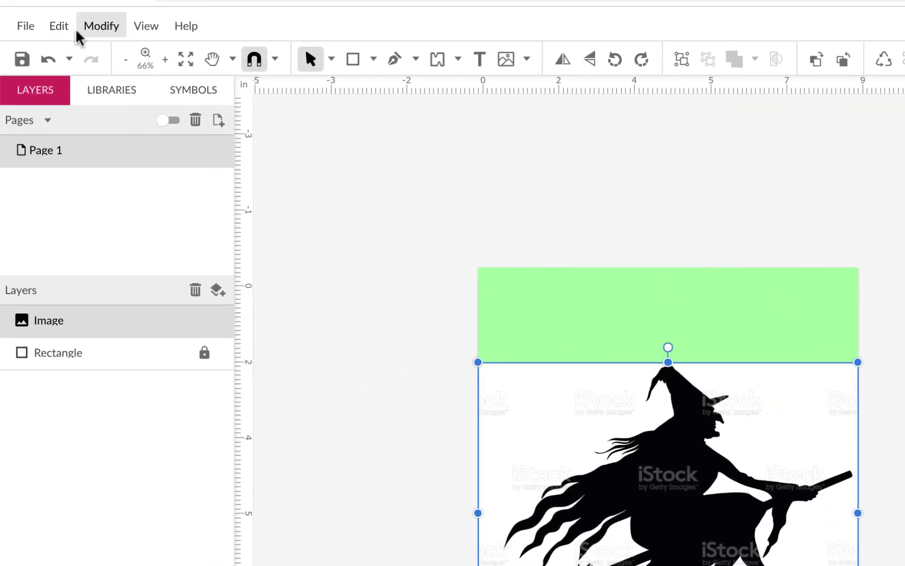
click(100, 27)
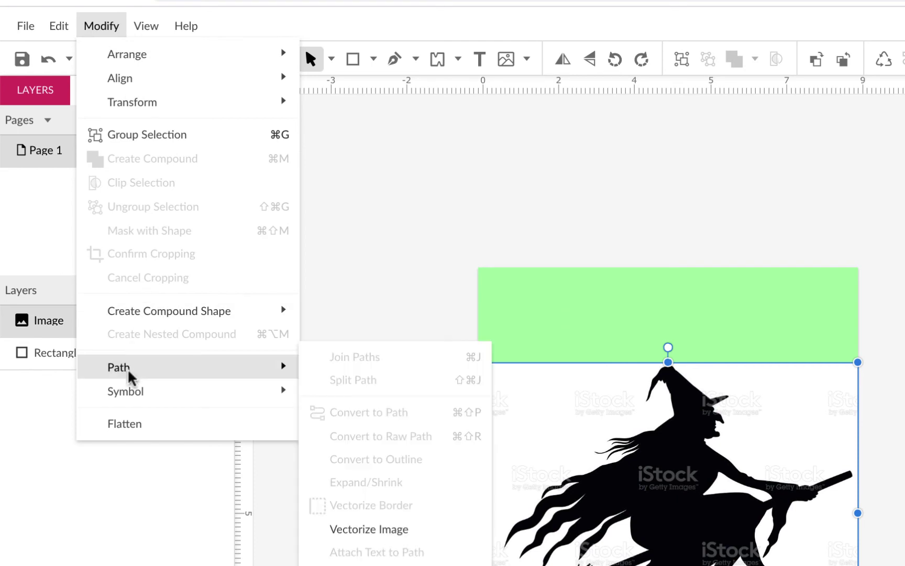
click(410, 531)
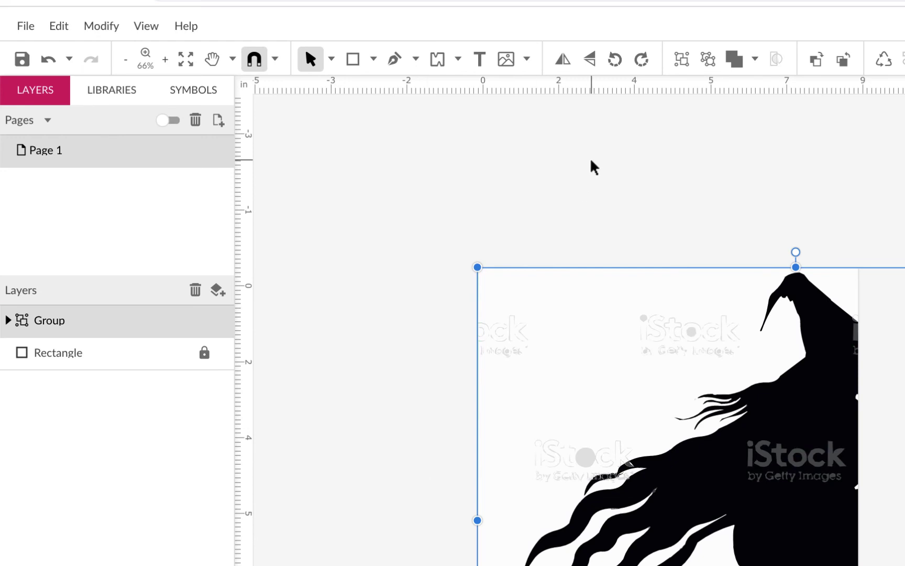
key(ctrl+minus)
key(ctrl+minus)
key(ctrl+minus)
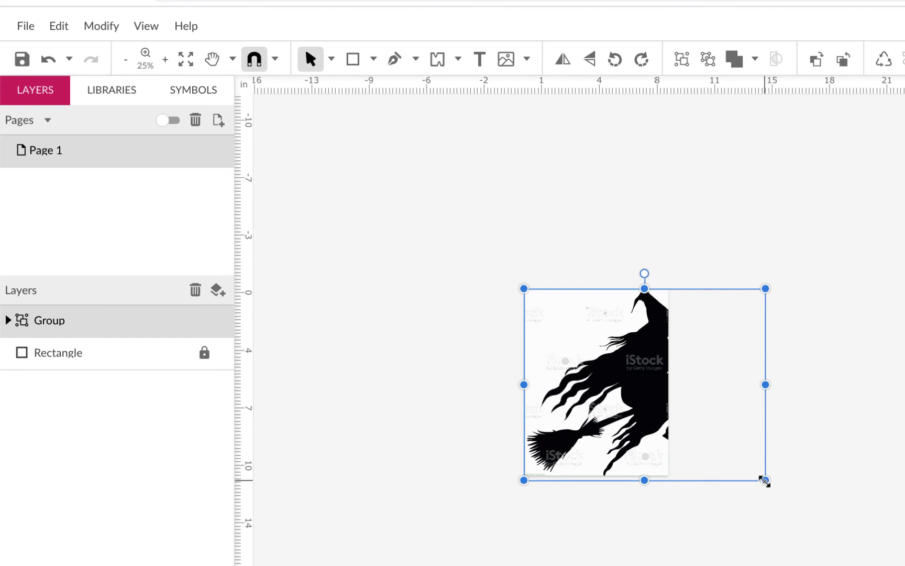
drag(764, 478, 663, 399)
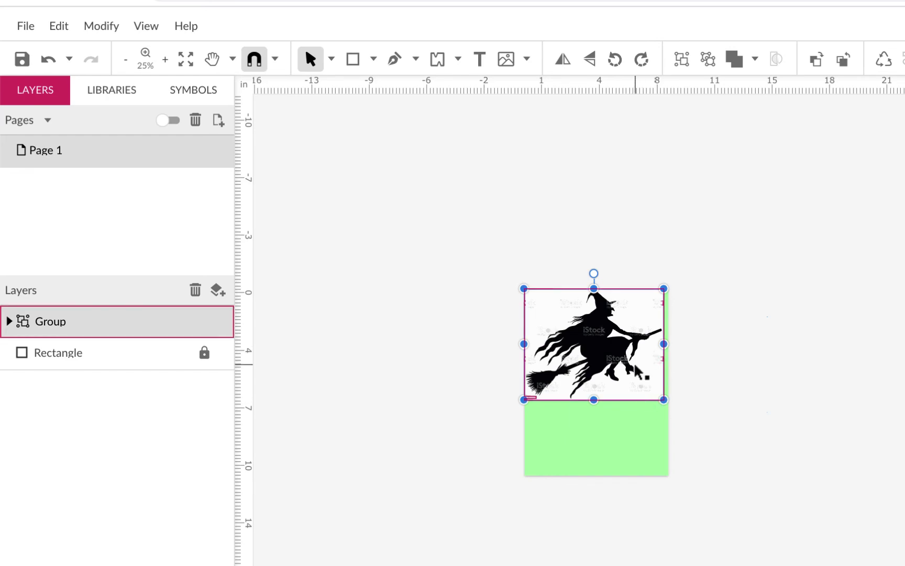
Expand the traced witch Group in Layers and delete its transparent white background path.
scroll(635, 366, up, 5)
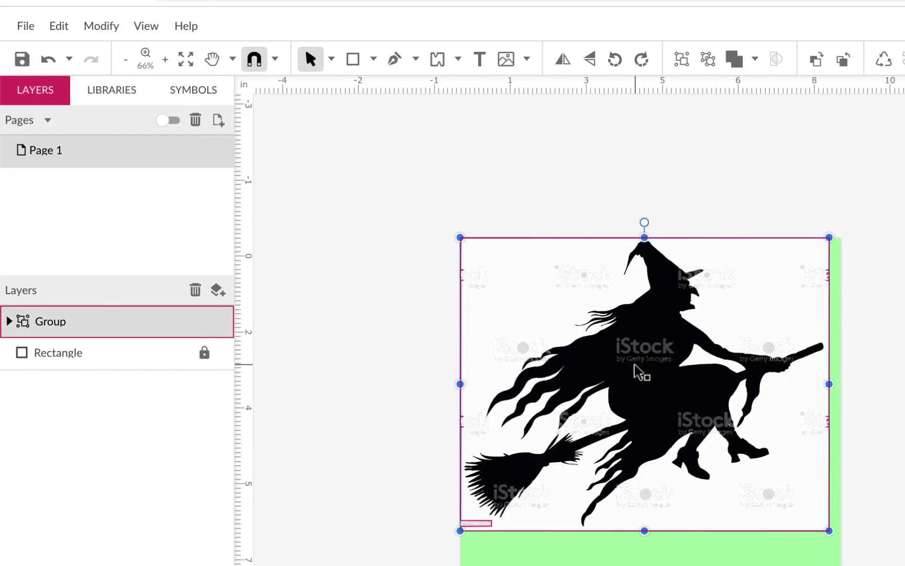
scroll(635, 367, up, 2)
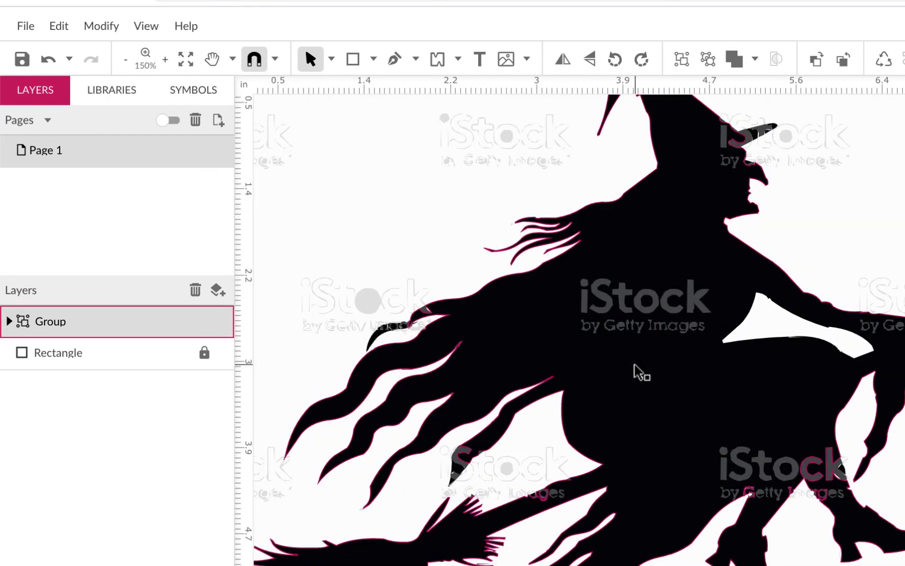
scroll(699, 322, up, 2)
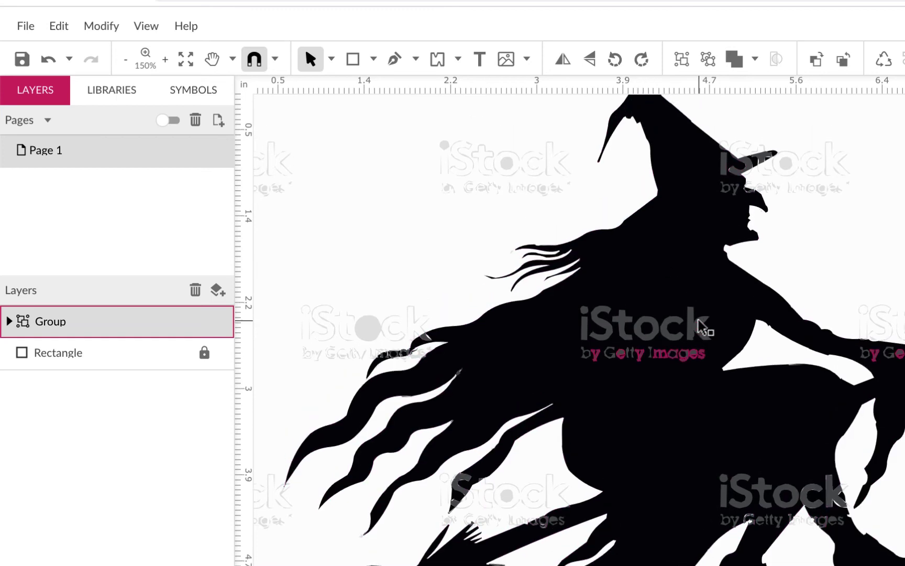
scroll(701, 327, up, 1)
scroll(702, 327, down, 1)
scroll(702, 328, down, 3)
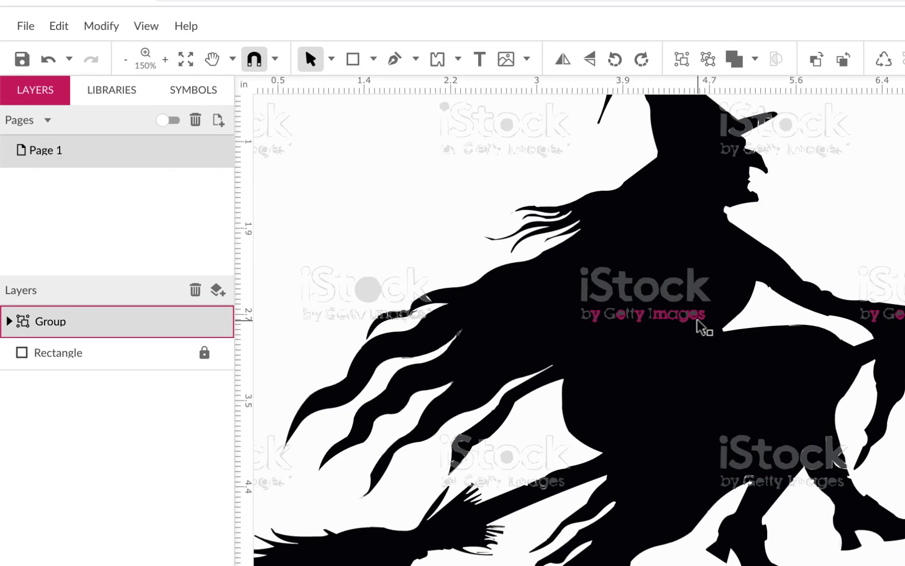
scroll(637, 411, down, 2)
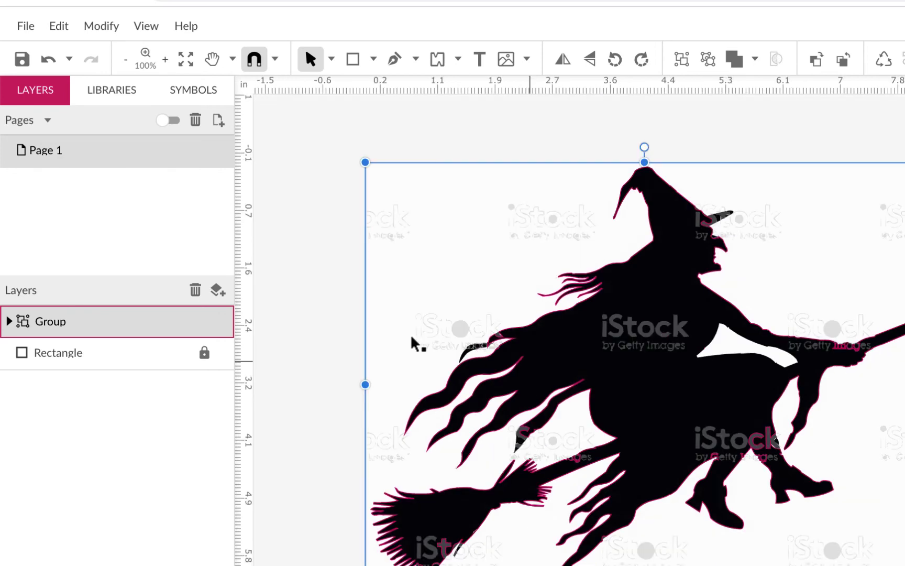
click(8, 321)
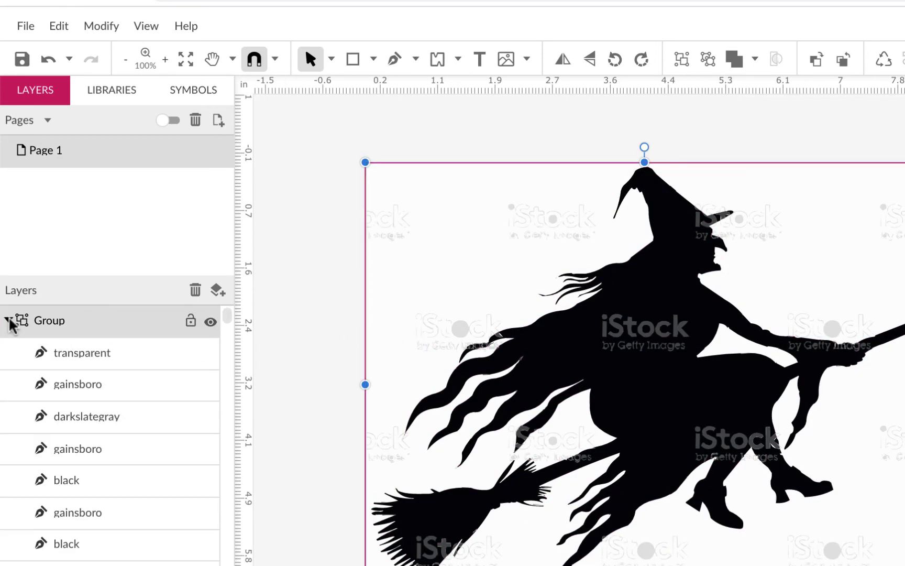
scroll(115, 394, down, 5)
scroll(115, 394, up, 5)
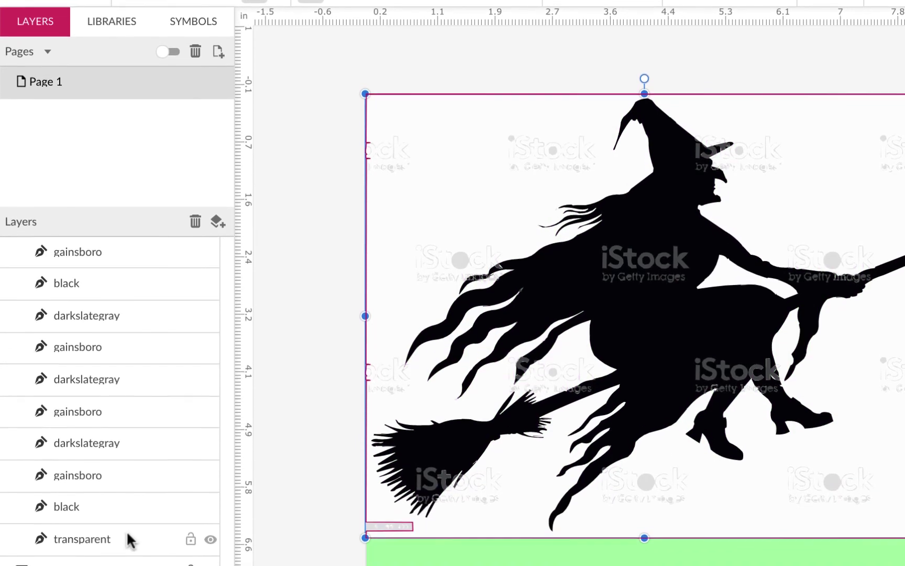
click(126, 531)
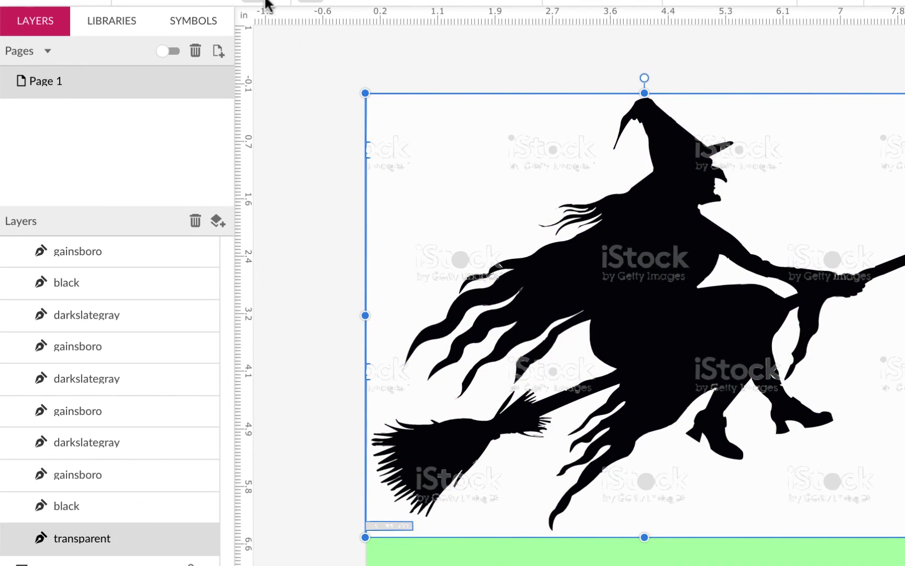
click(195, 220)
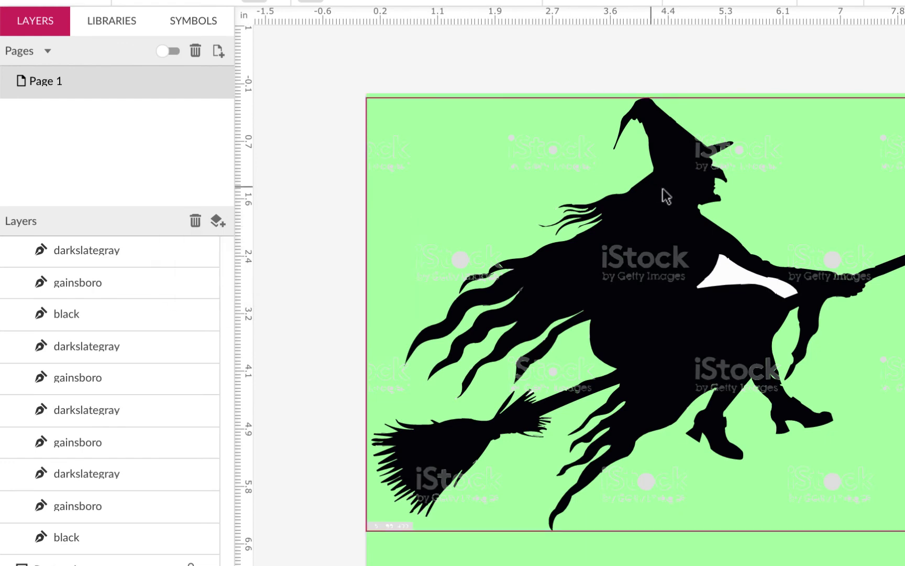
Rename the white shape under the witch's arm to 'arm inside'.
click(737, 272)
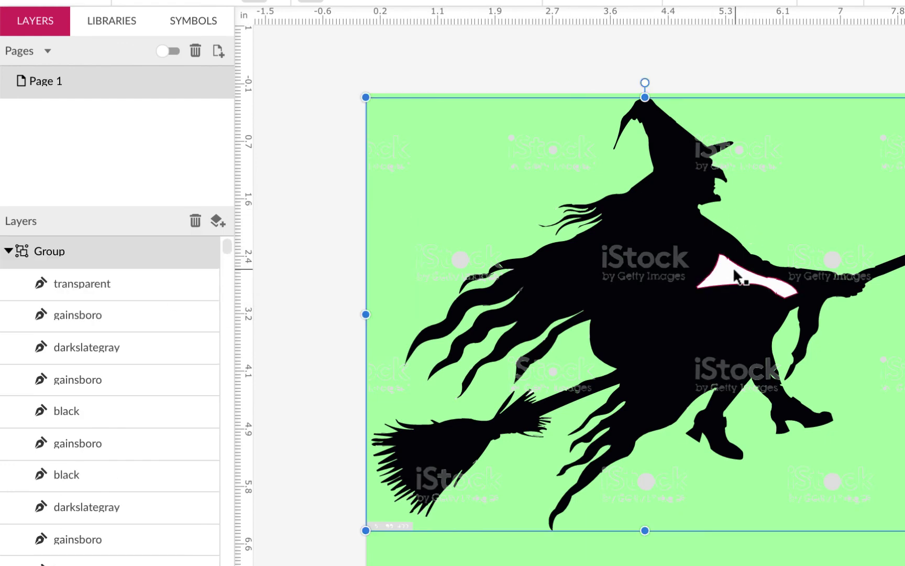
click(734, 270)
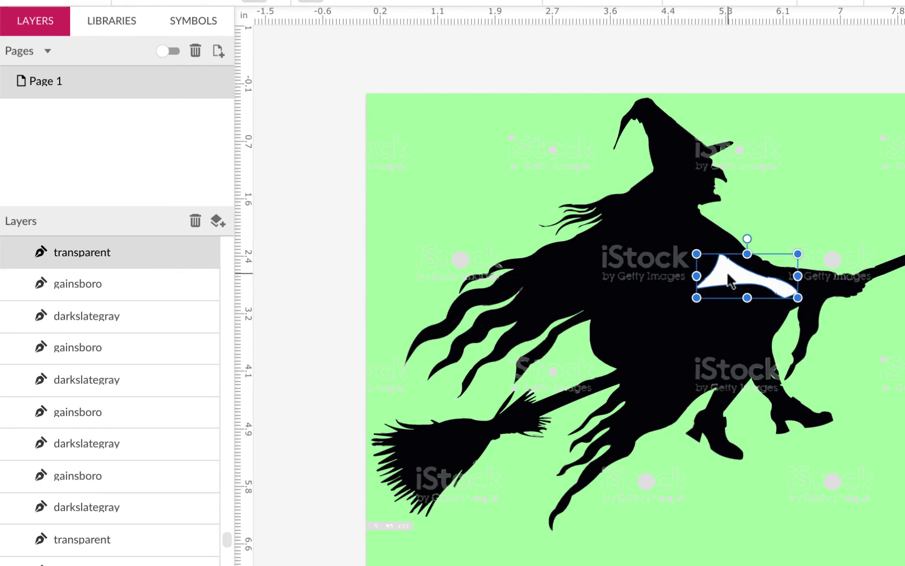
double_click(89, 245)
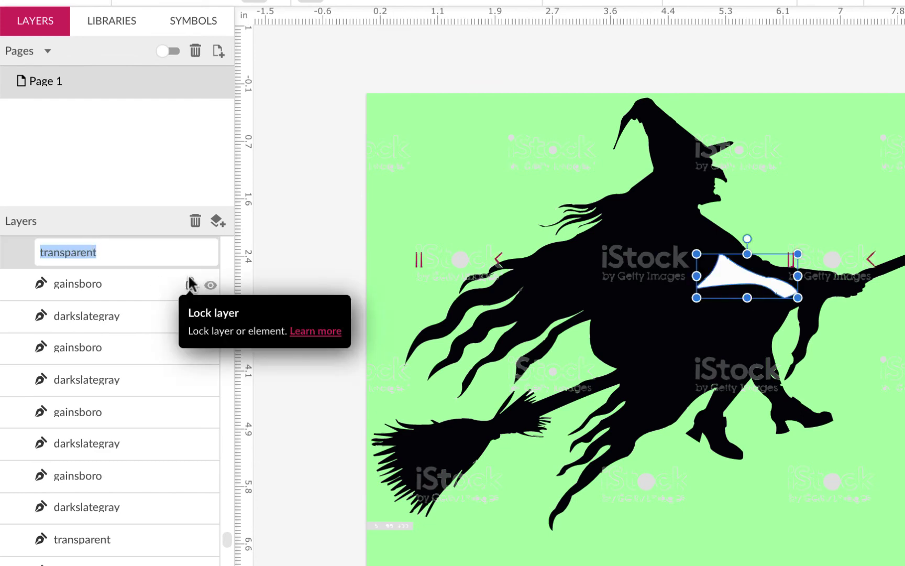
text(ar)
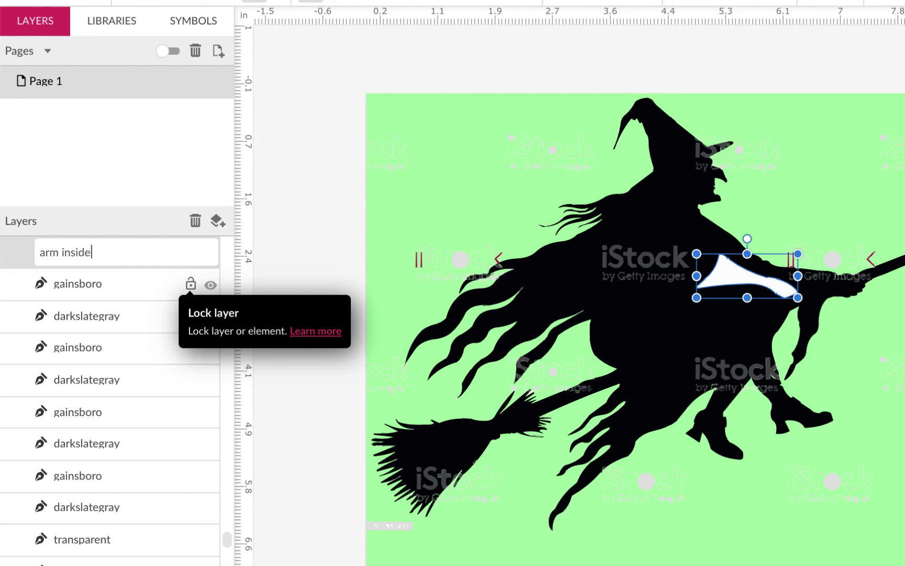
text(m inside)
key(Return)
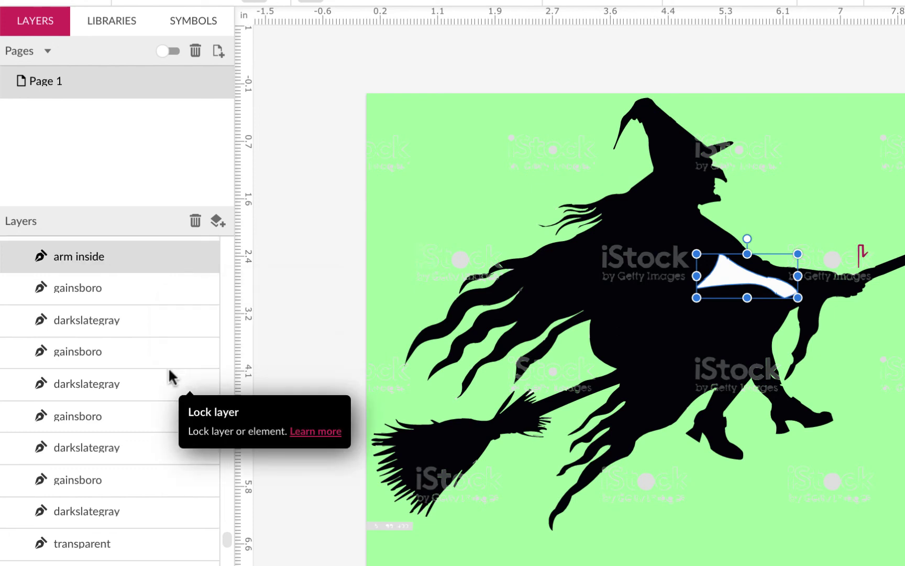
Inspect the broomstick path and a gainsboro path by selecting them in the layer list.
scroll(201, 392, up, 5)
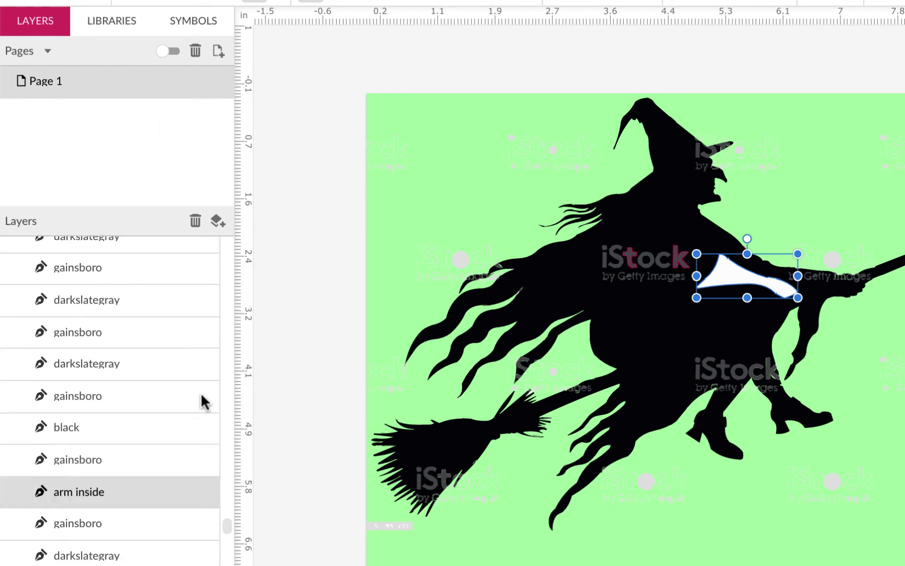
scroll(200, 392, up, 5)
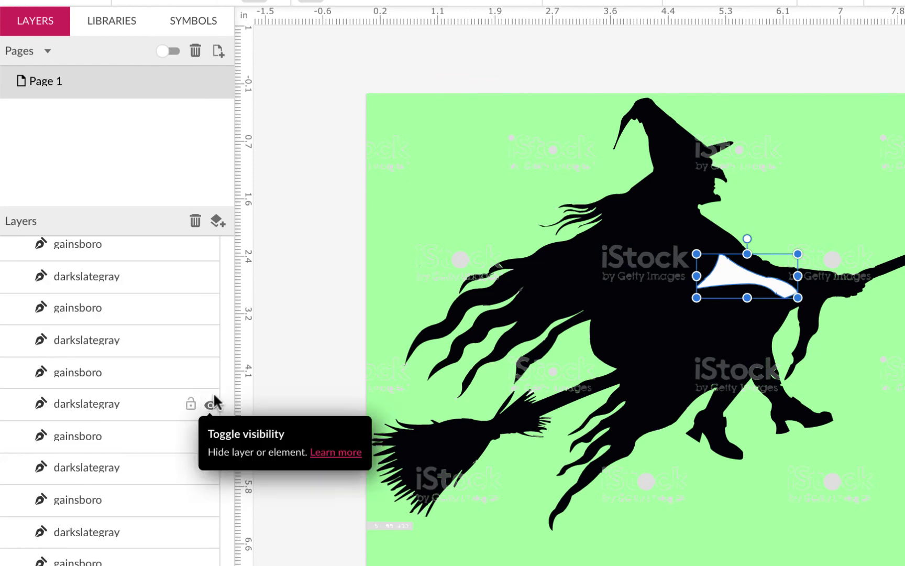
scroll(411, 391, down, 1)
click(712, 335)
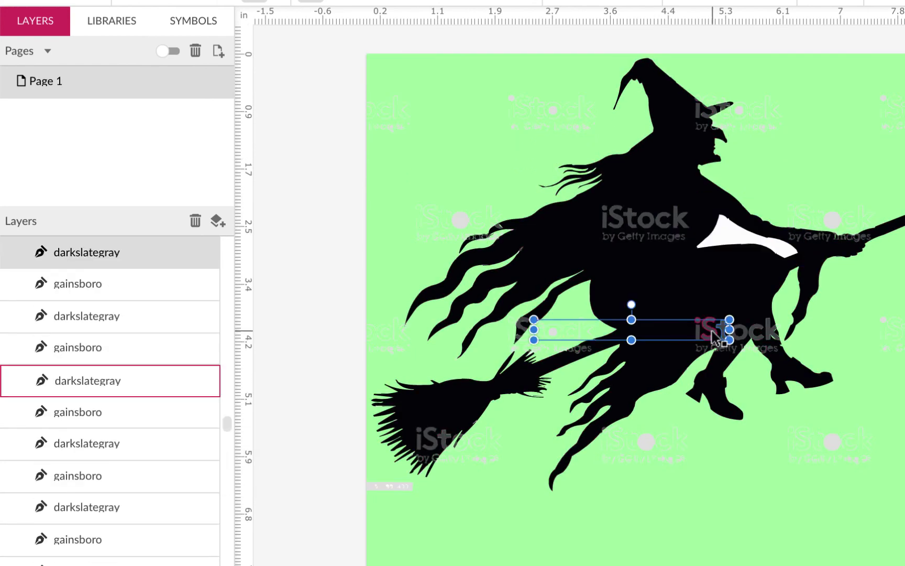
scroll(194, 354, down, 10)
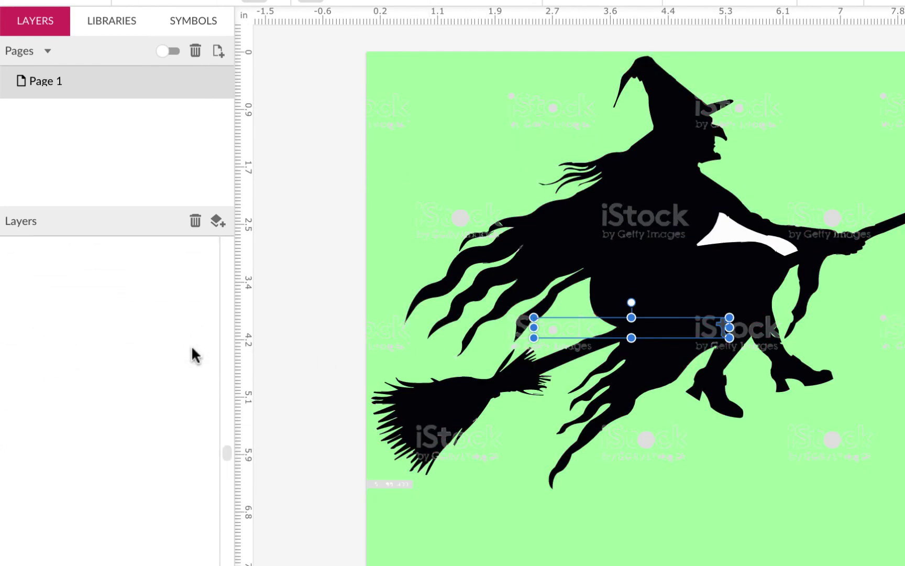
scroll(194, 354, down, 3)
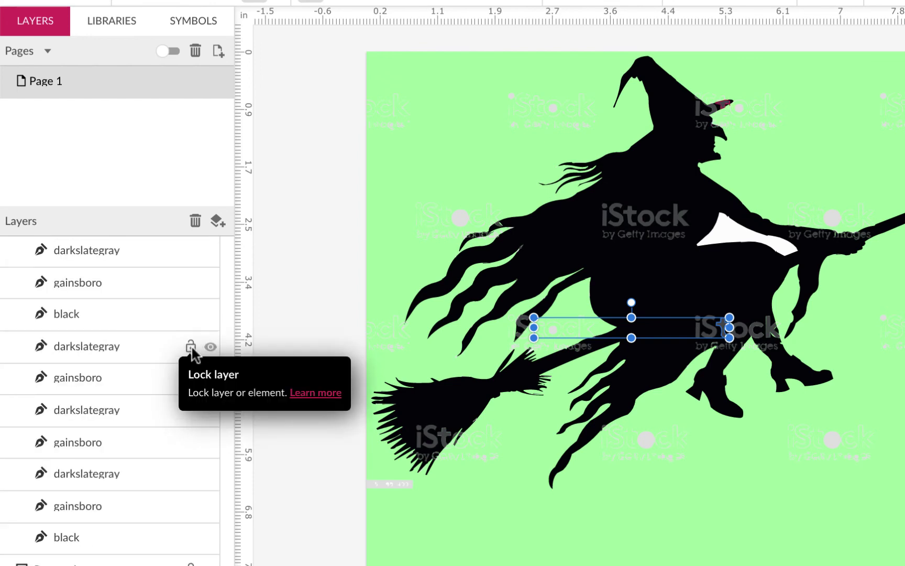
click(149, 505)
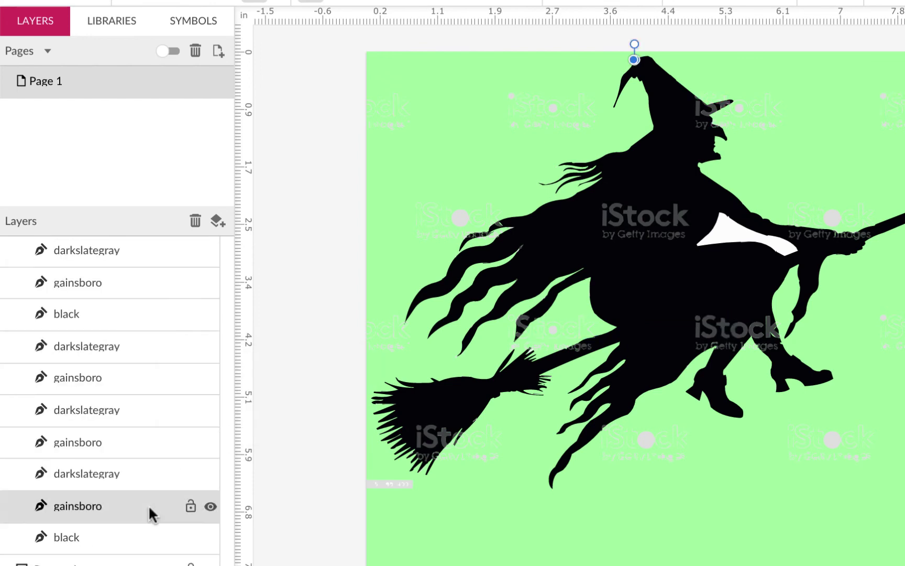
scroll(149, 504, up, 1)
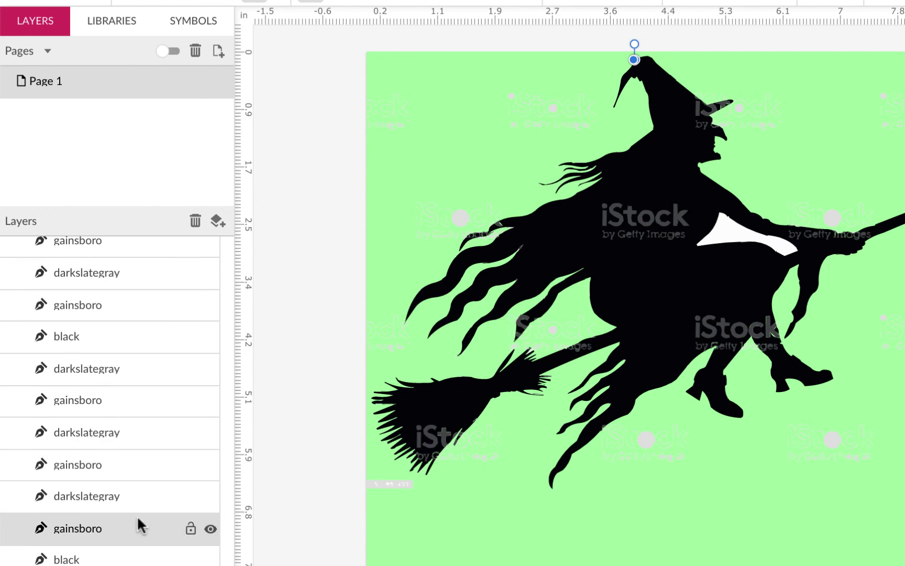
scroll(139, 512, up, 3)
scroll(140, 516, down, 4)
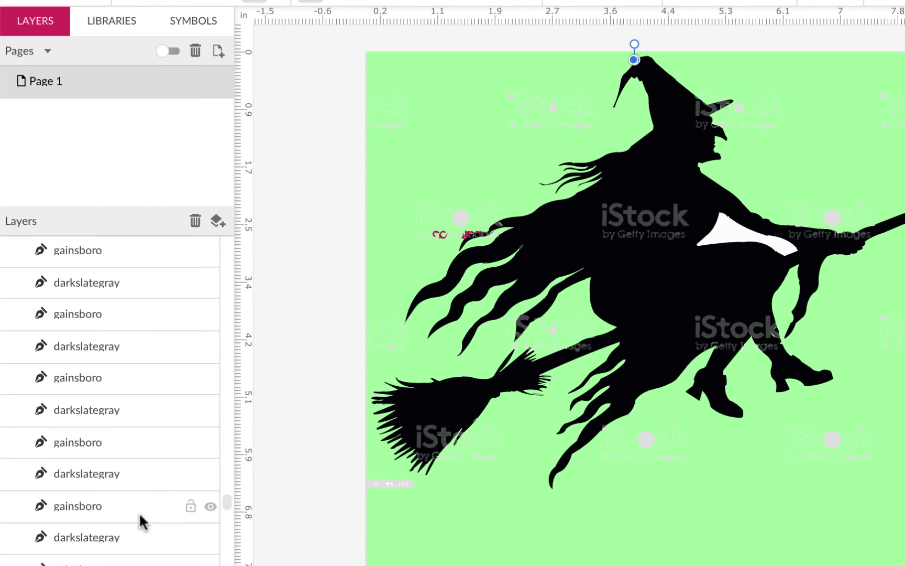
scroll(142, 521, down, 4)
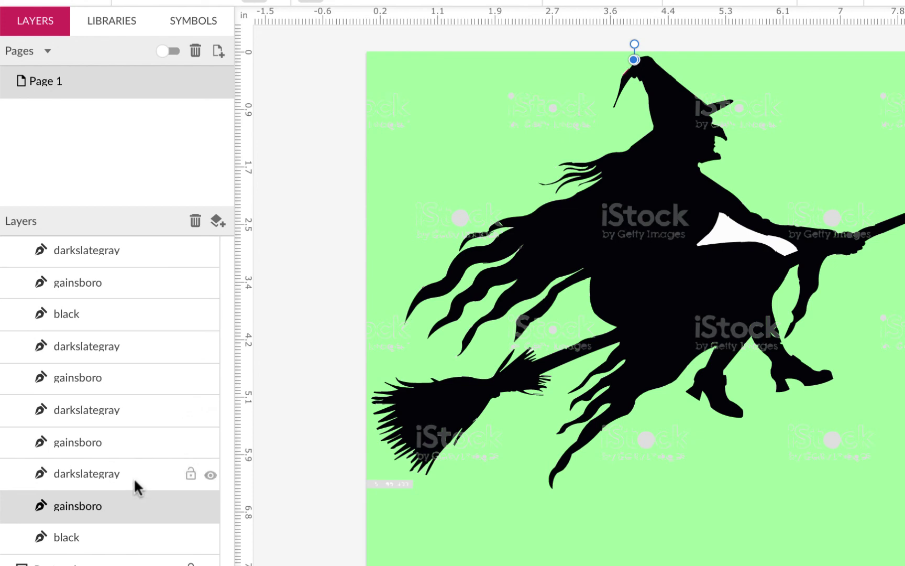
Delete the first batches of gainsboro, darkslategray and transparent watermark layers.
shift+click(128, 253)
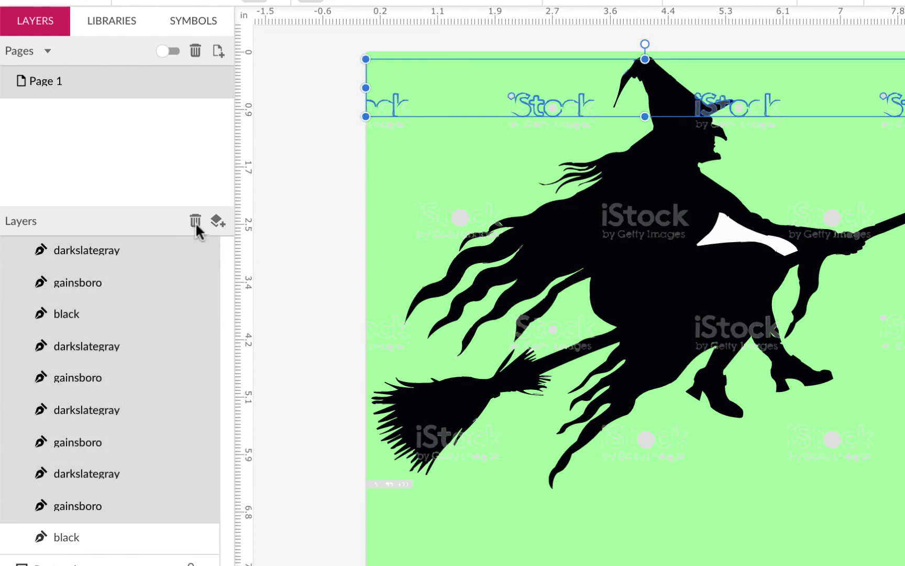
click(196, 221)
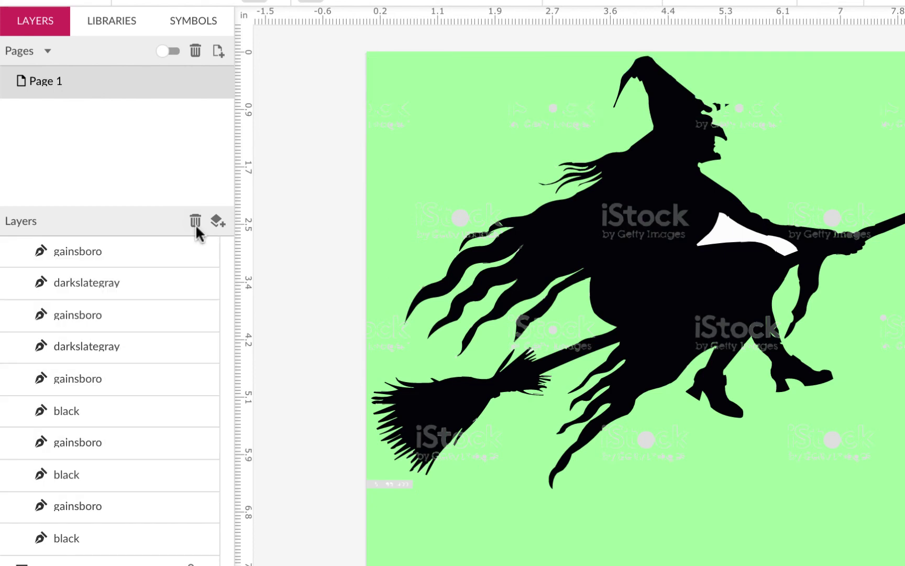
click(112, 502)
shift+click(116, 247)
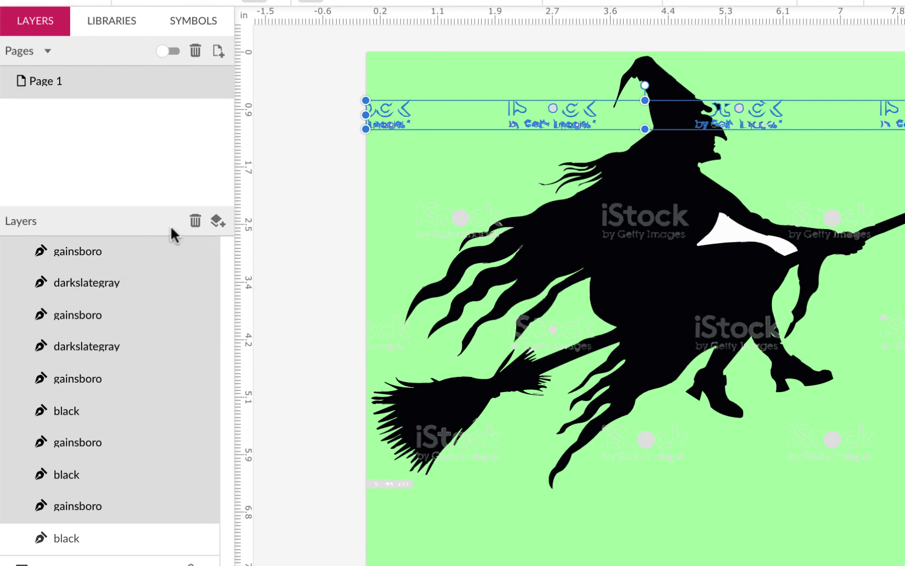
click(193, 220)
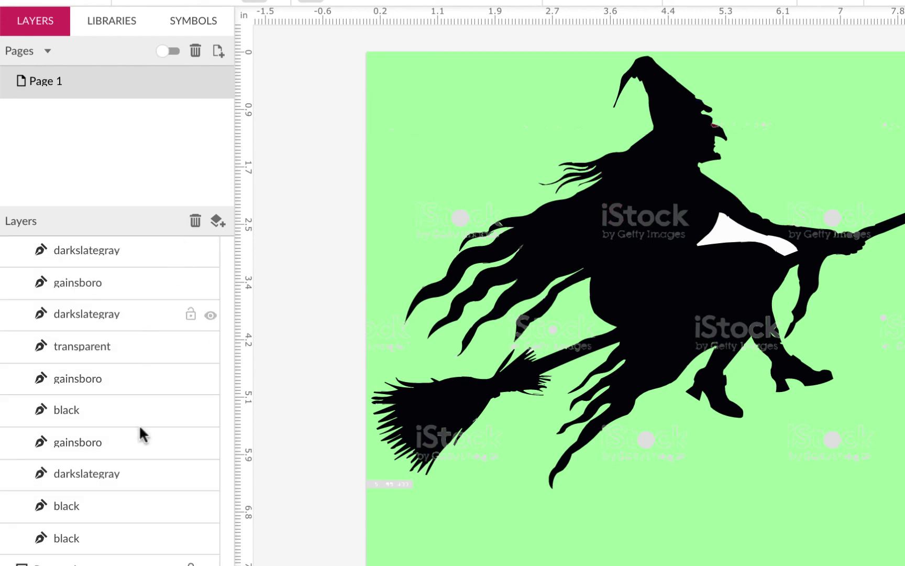
shift+click(132, 251)
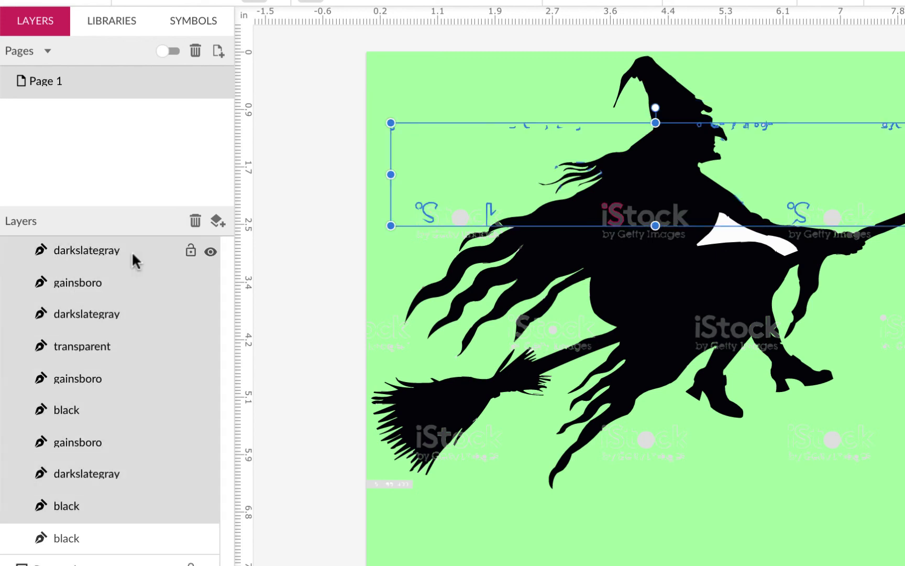
click(195, 221)
Delete the remaining watermark layers so only arm inside and black paths stay in the group.
shift+click(105, 373)
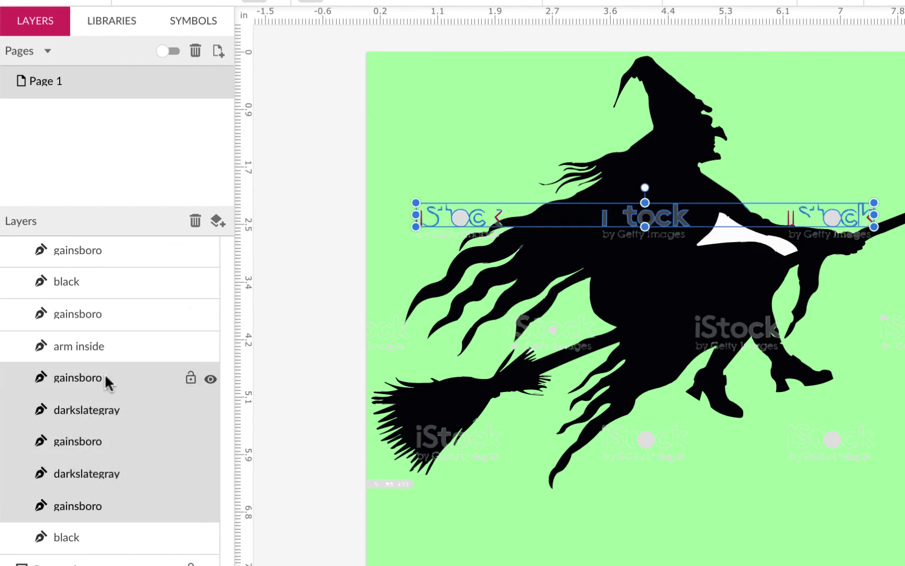
click(196, 221)
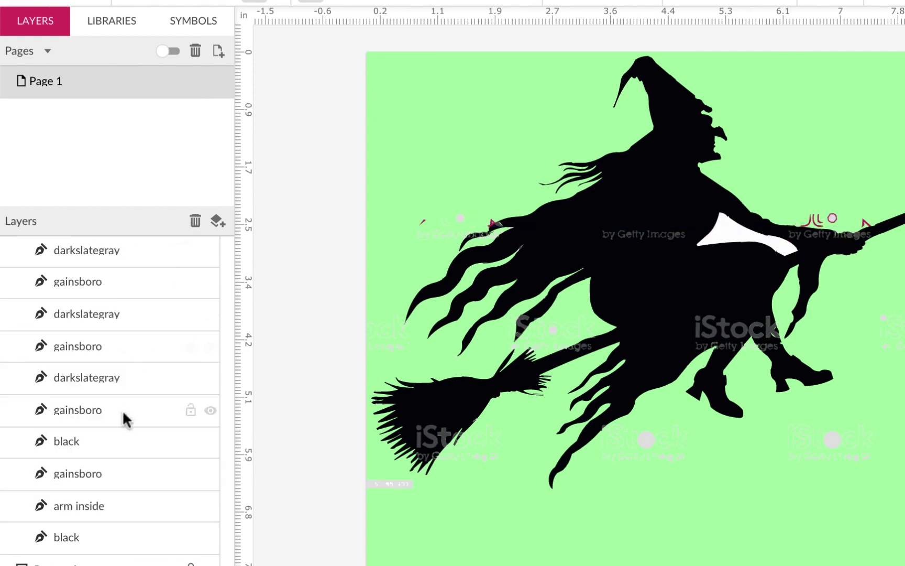
click(108, 474)
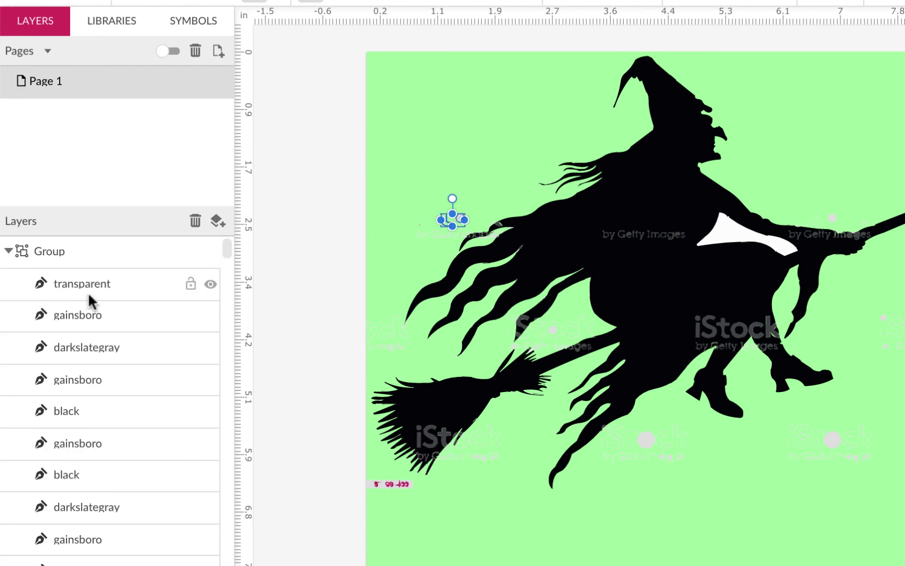
click(89, 287)
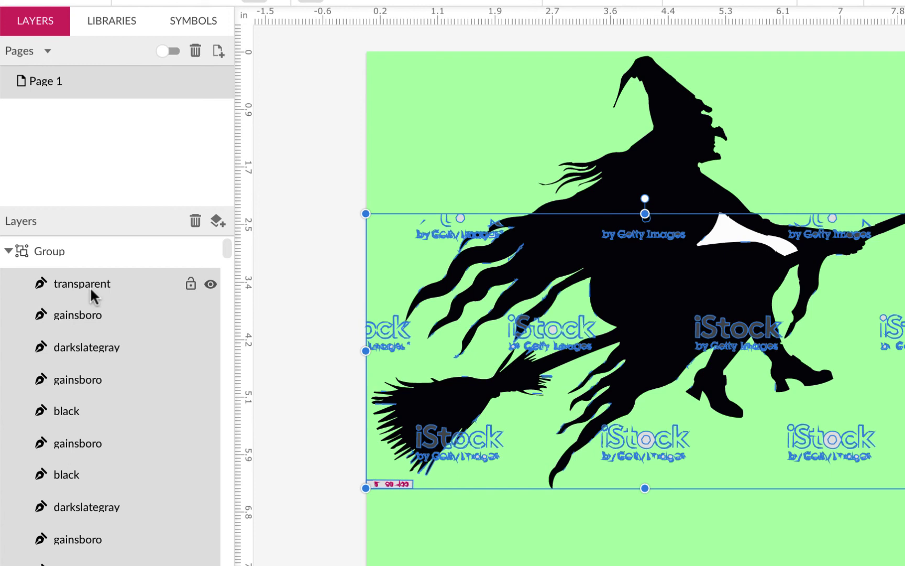
click(193, 218)
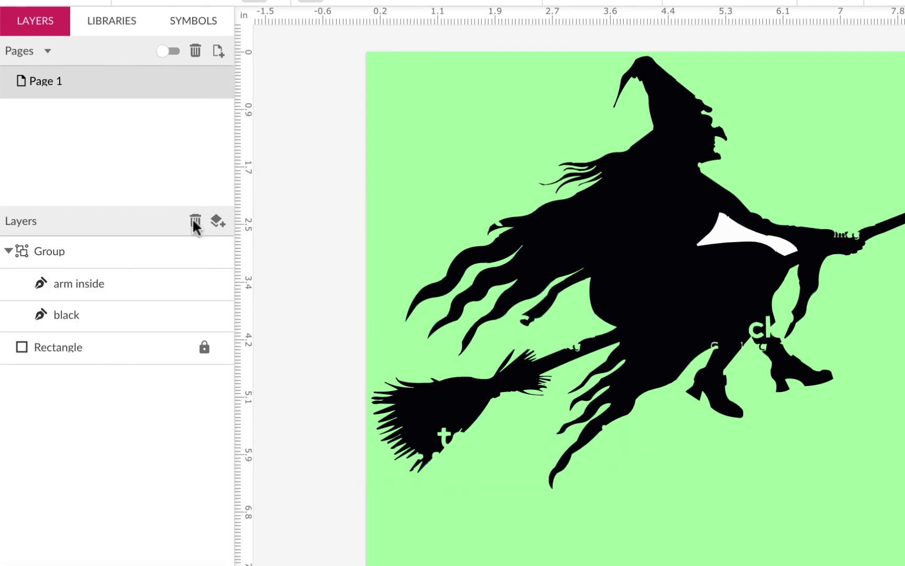
click(697, 304)
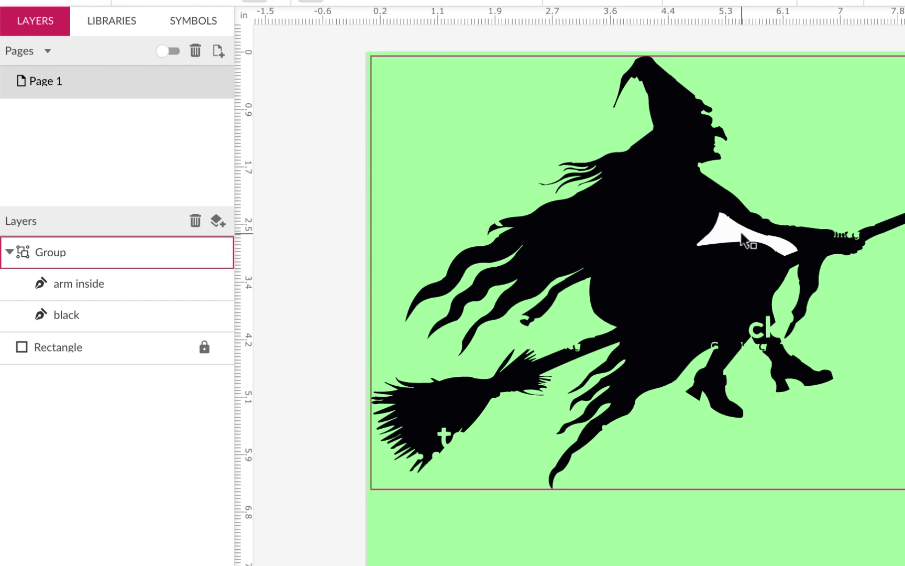
Subtract the arm inside shape from the witch group and convert it to a Compound Path.
click(580, 62)
drag(582, 35, 840, 307)
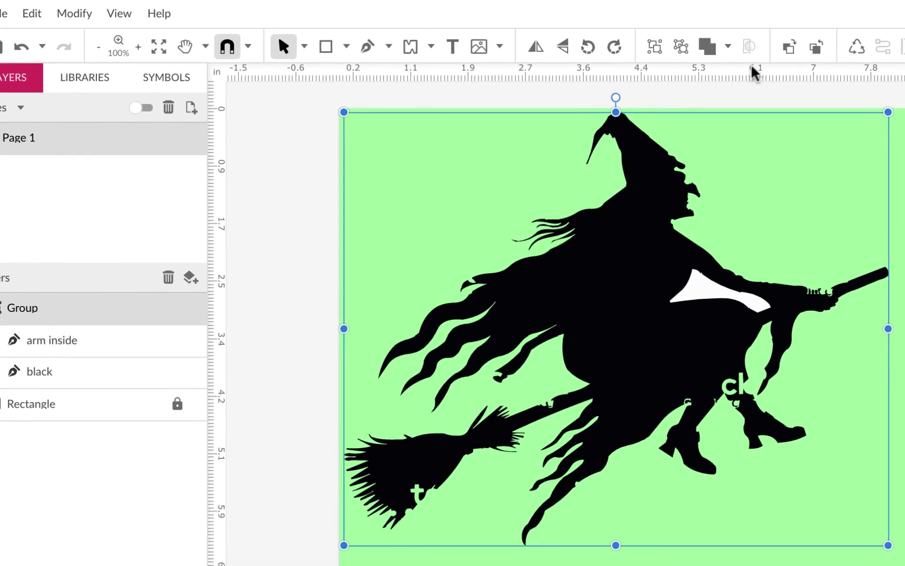
click(744, 10)
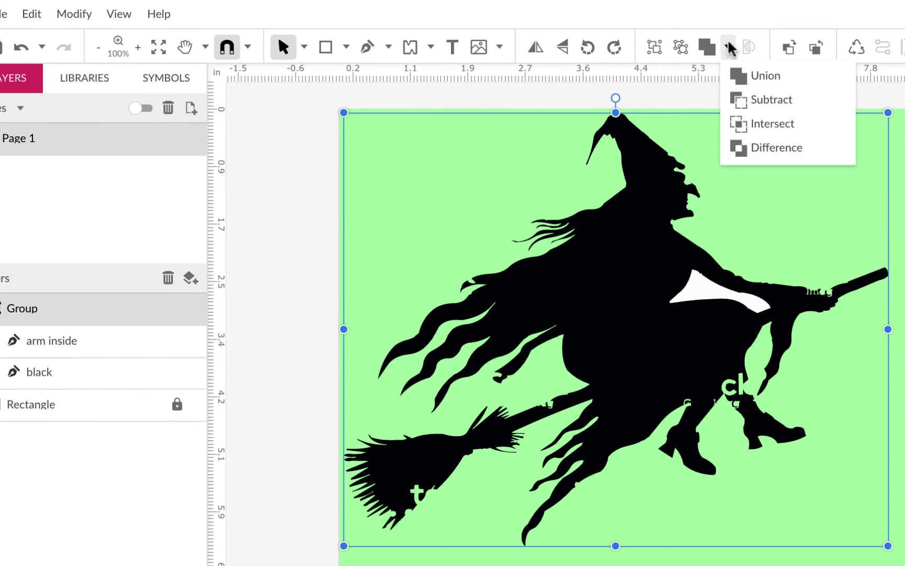
click(760, 102)
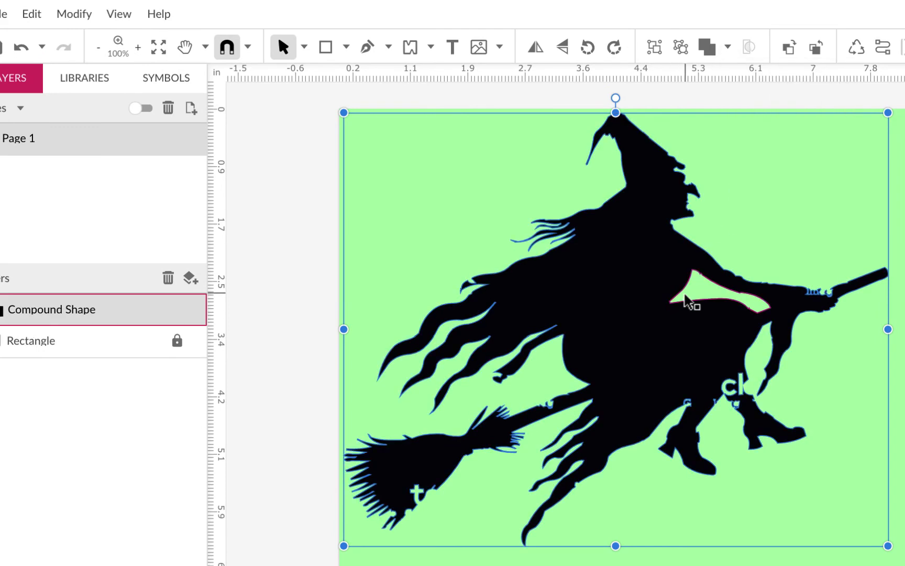
click(882, 49)
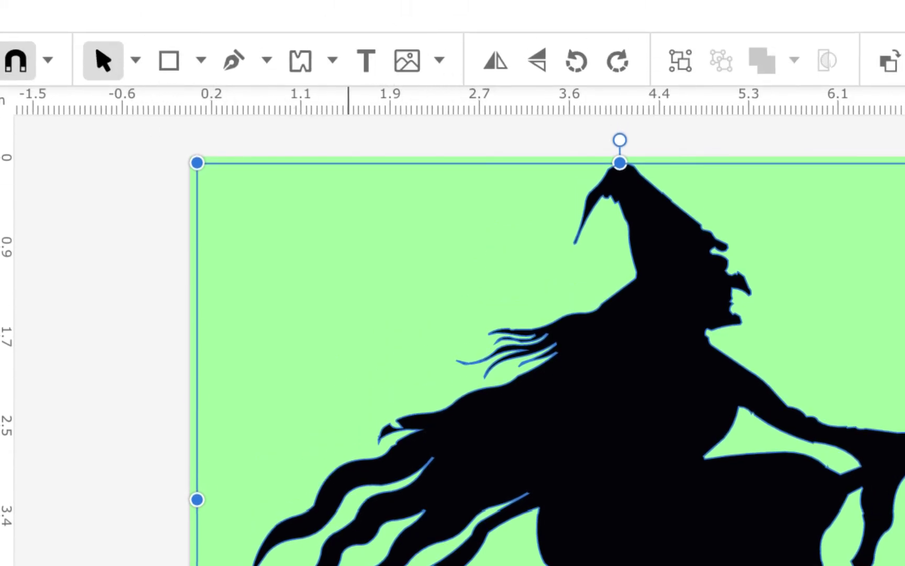
Zoom in on the broom and hands and fill the cross-shaped watermark gap with a freeform loop.
scroll(586, 359, up, 10)
scroll(452, 325, down, 1)
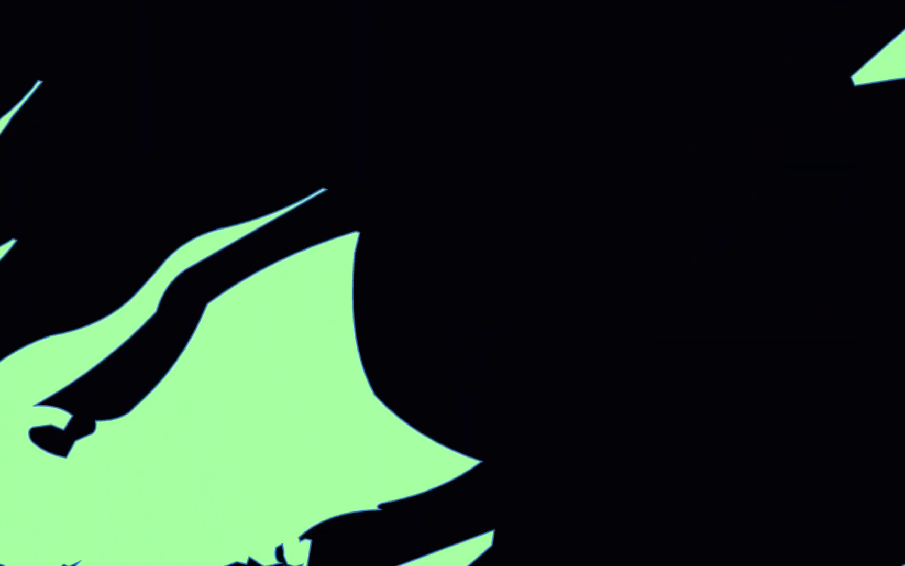
drag(329, 524, 643, 24)
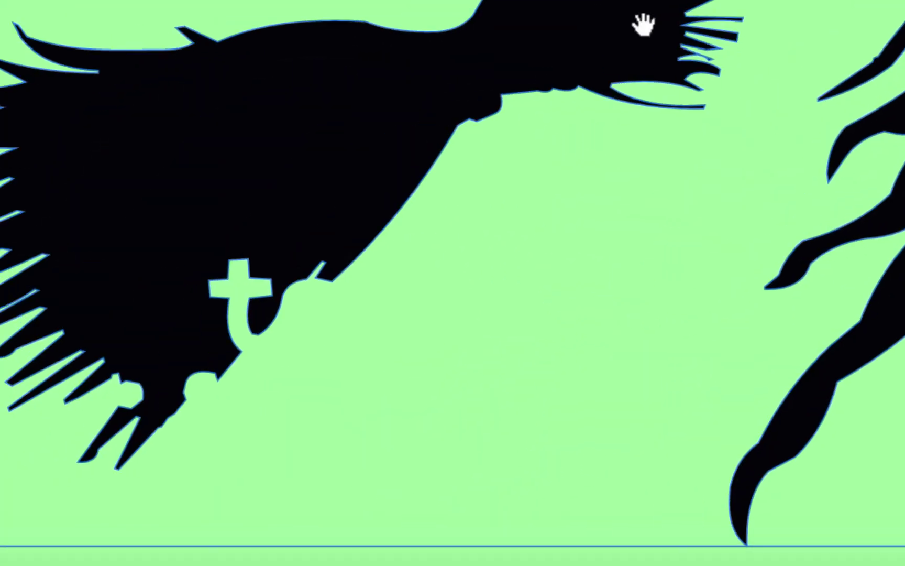
drag(370, 222, 431, 125)
scroll(429, 125, up, 3)
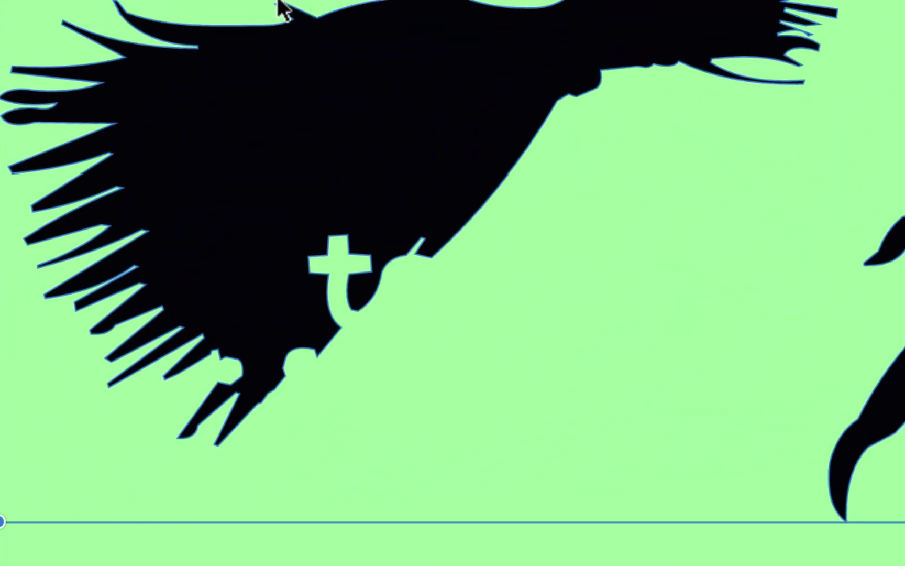
scroll(283, 9, up, 2)
key(ctrl+a)
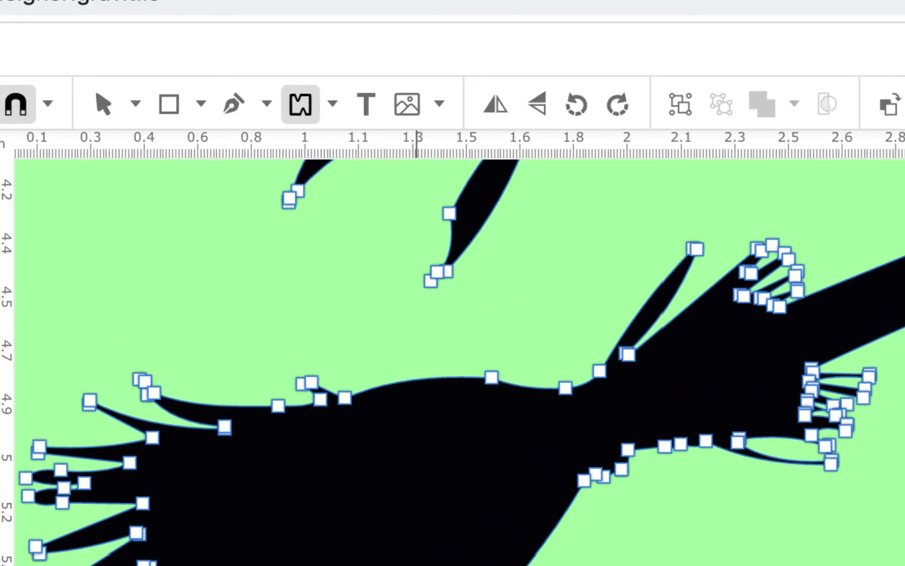
key(b)
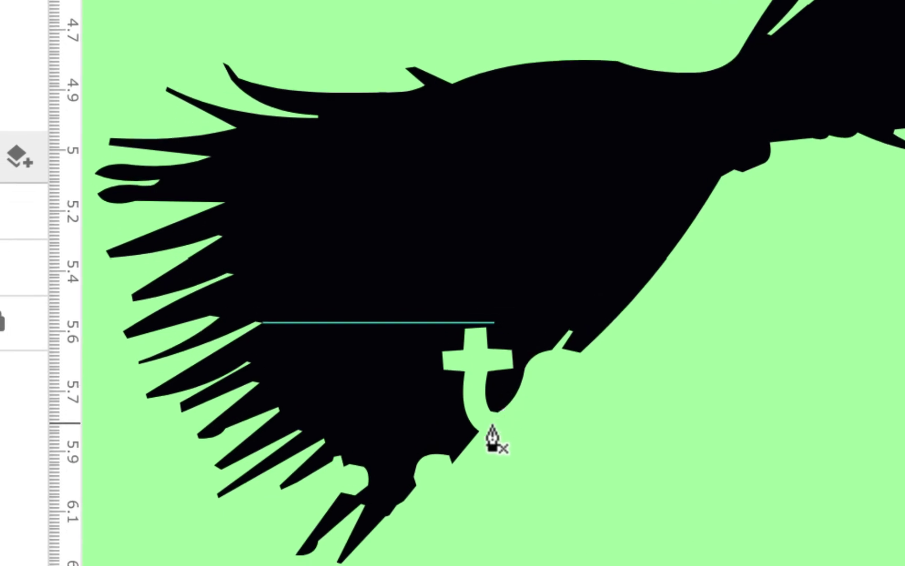
drag(448, 283, 532, 325)
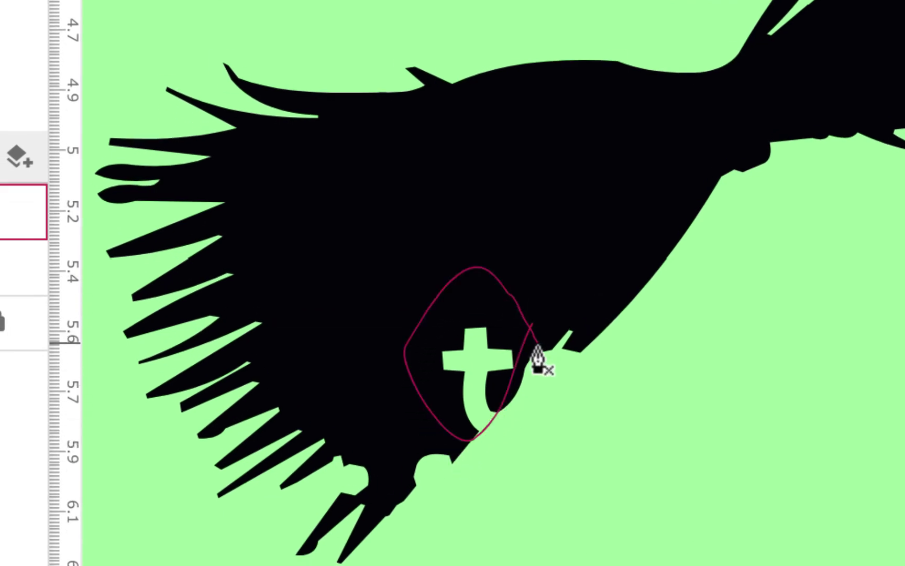
key(Return)
Remove the ck letter fragments from the witch path with a freeform loop and finish editing.
scroll(538, 361, up, 10)
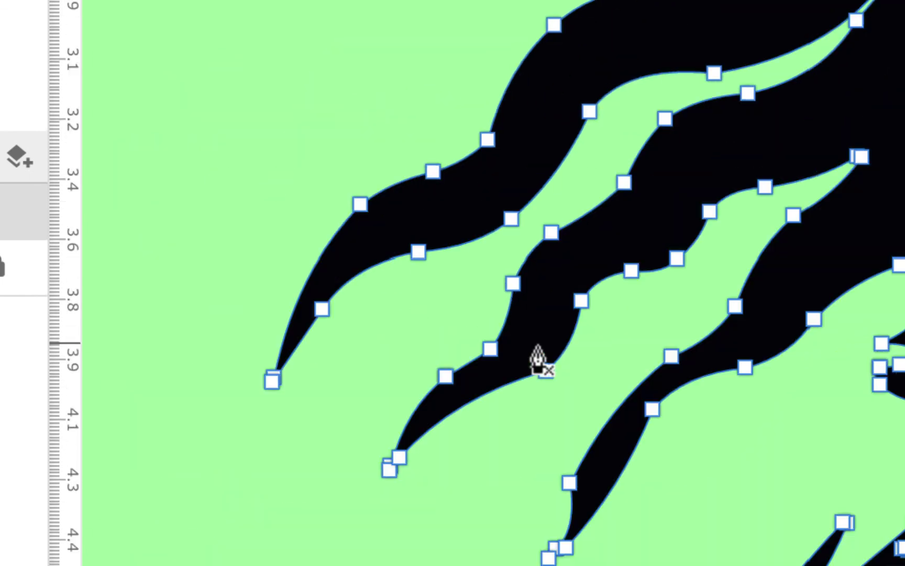
scroll(593, 156, up, 3)
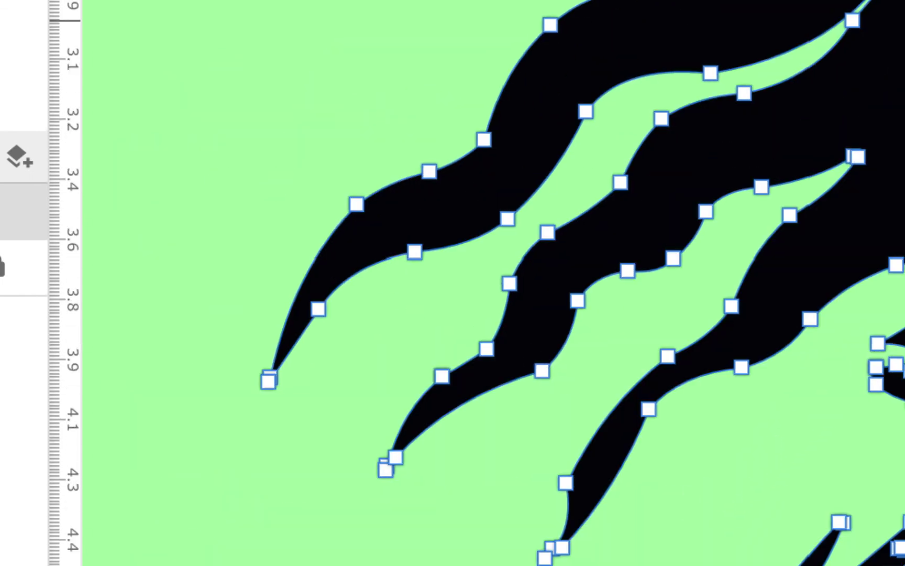
scroll(593, 155, right, 15)
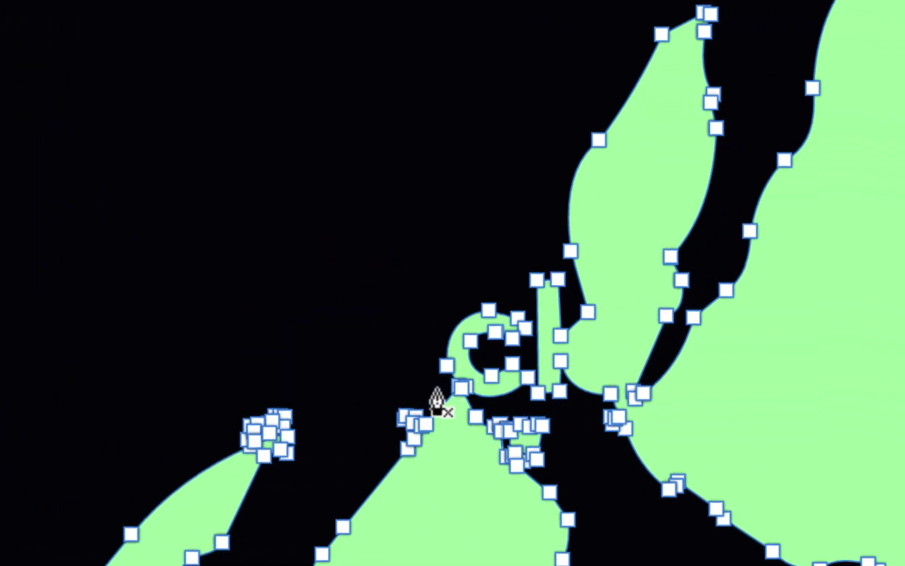
click(422, 388)
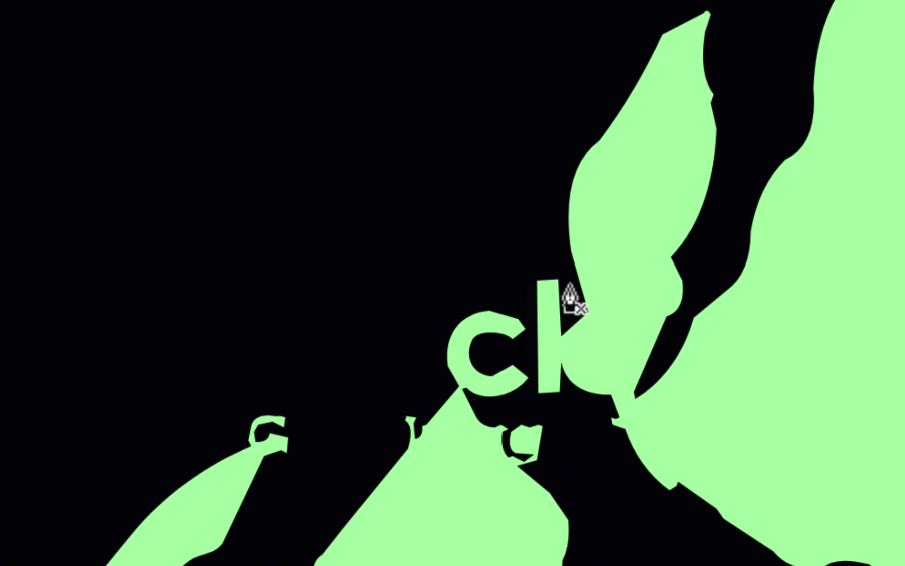
drag(426, 378, 430, 394)
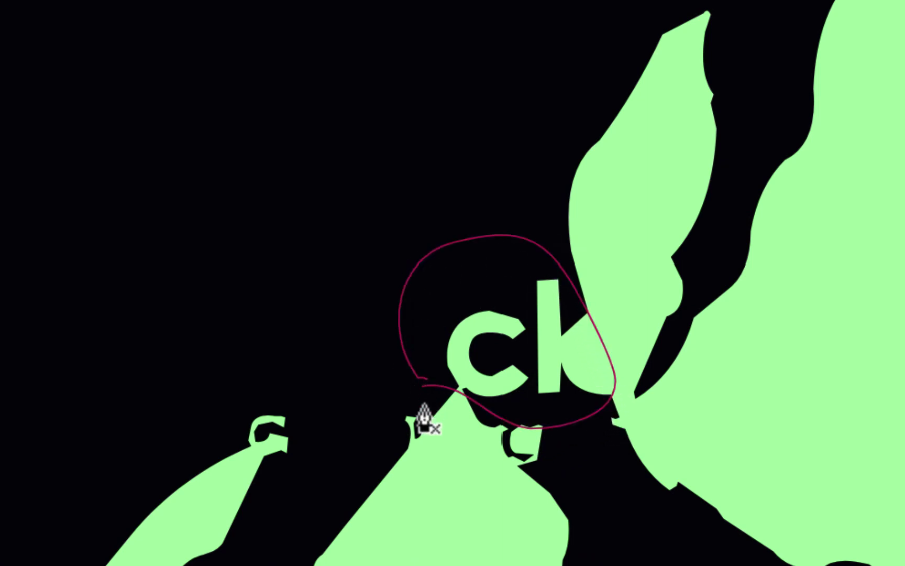
key(Delete)
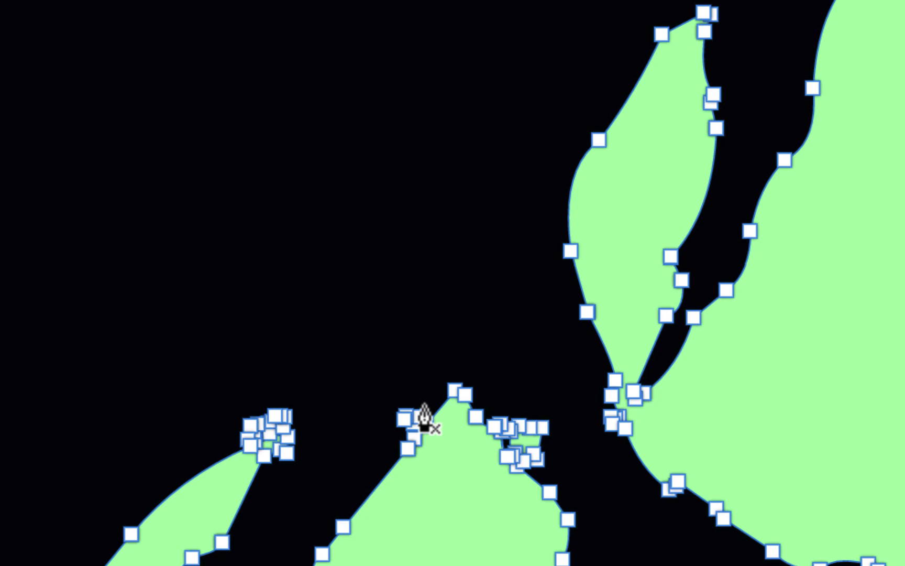
scroll(425, 418, down, 5)
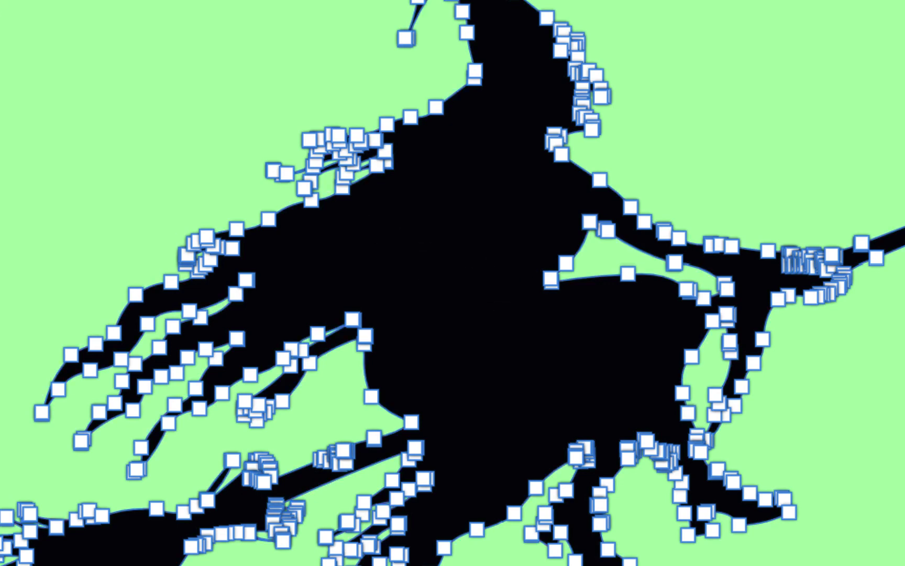
key(v)
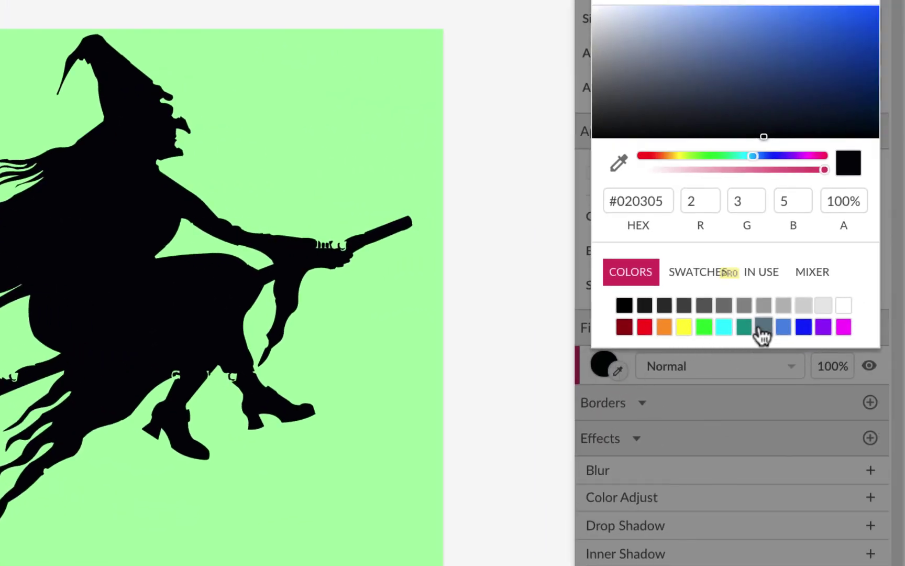
Fill the witch compound path with the teal swatch #009688 and close the colour picker.
click(745, 327)
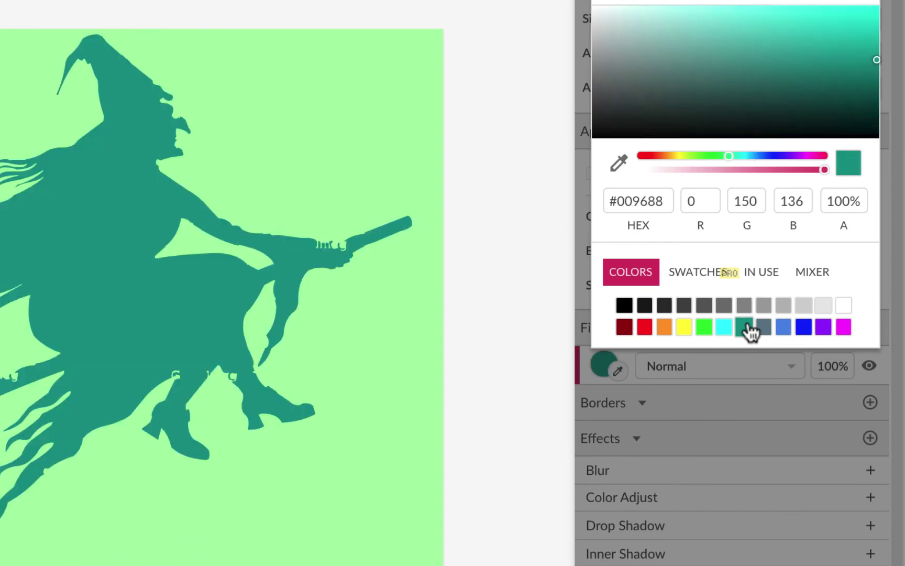
click(495, 59)
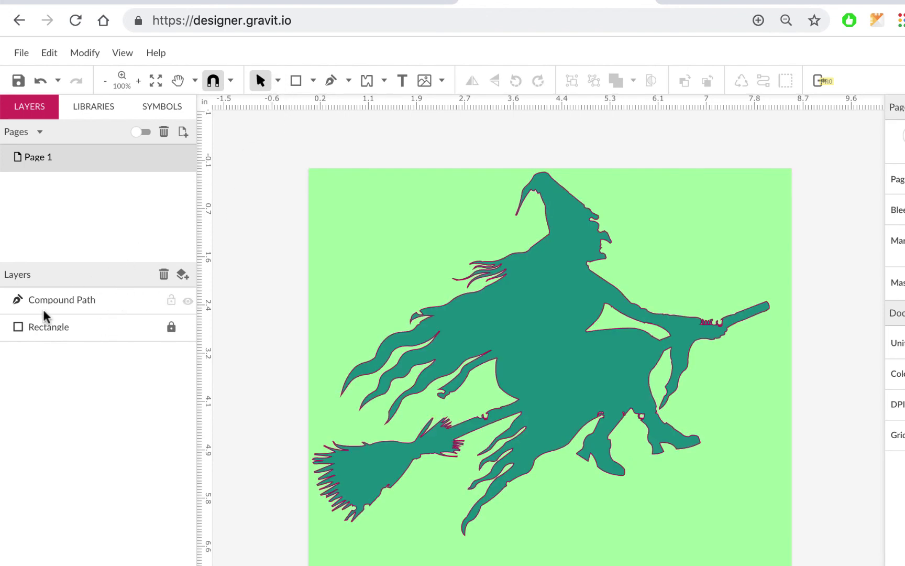
click(115, 54)
click(148, 179)
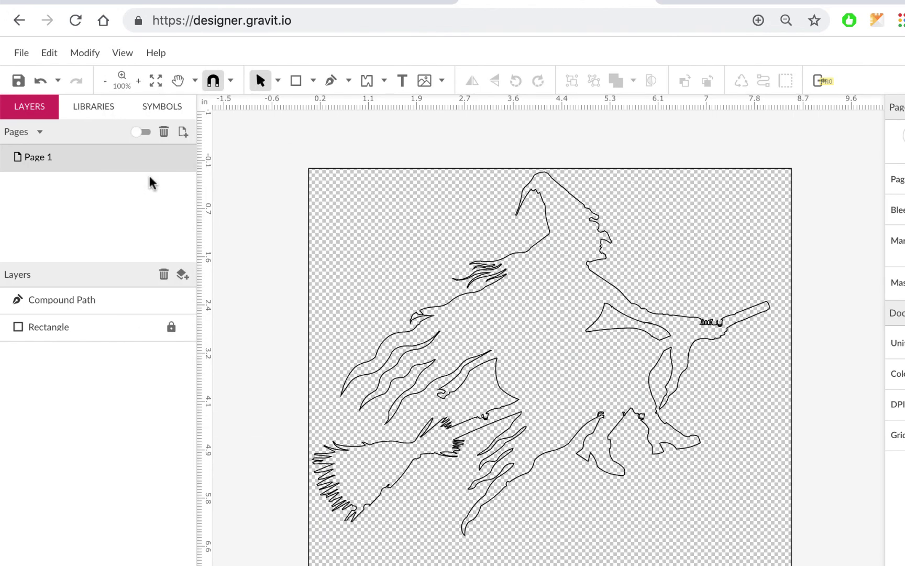
click(123, 53)
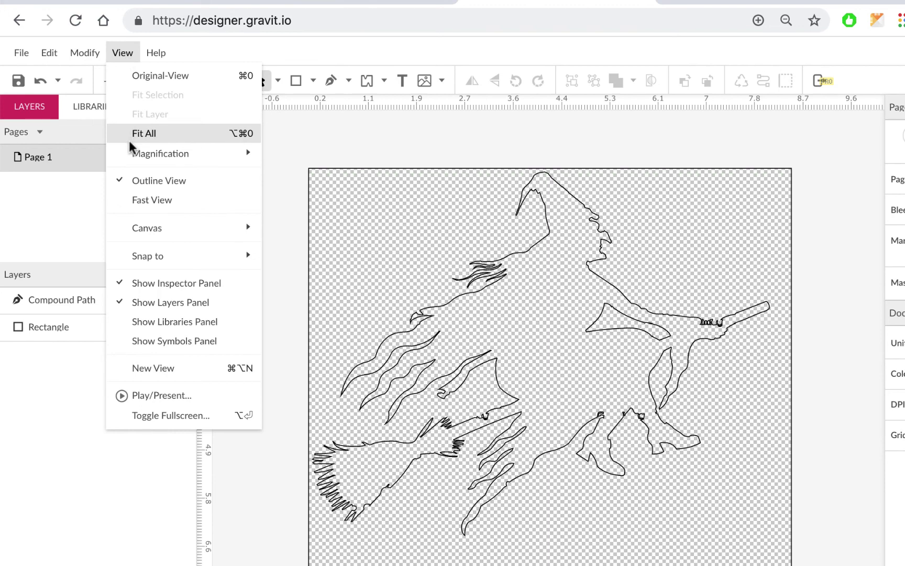
click(182, 180)
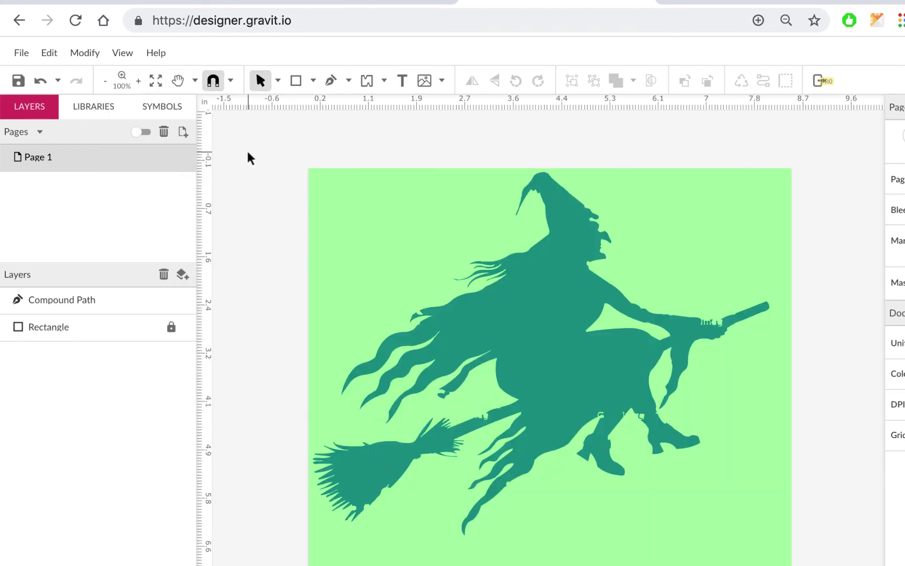